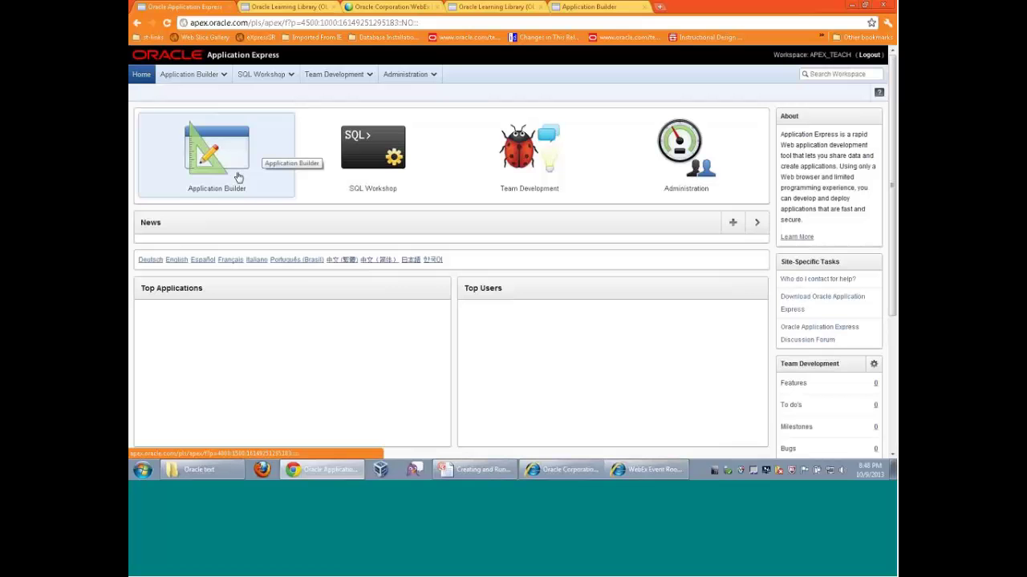
# Launch the Create Application wizard from Application Builder
pyautogui.click(238, 177)
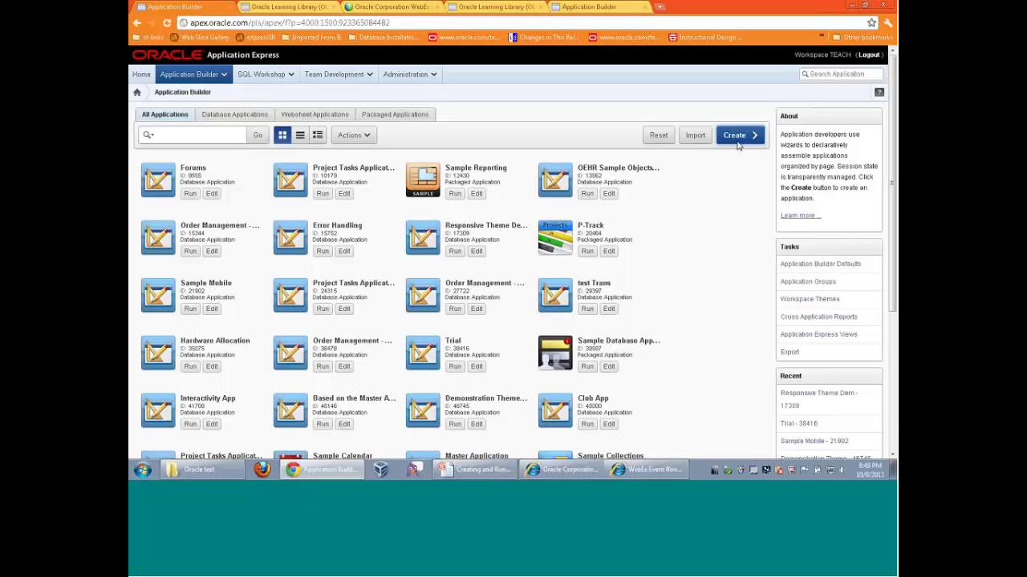
pyautogui.click(736, 138)
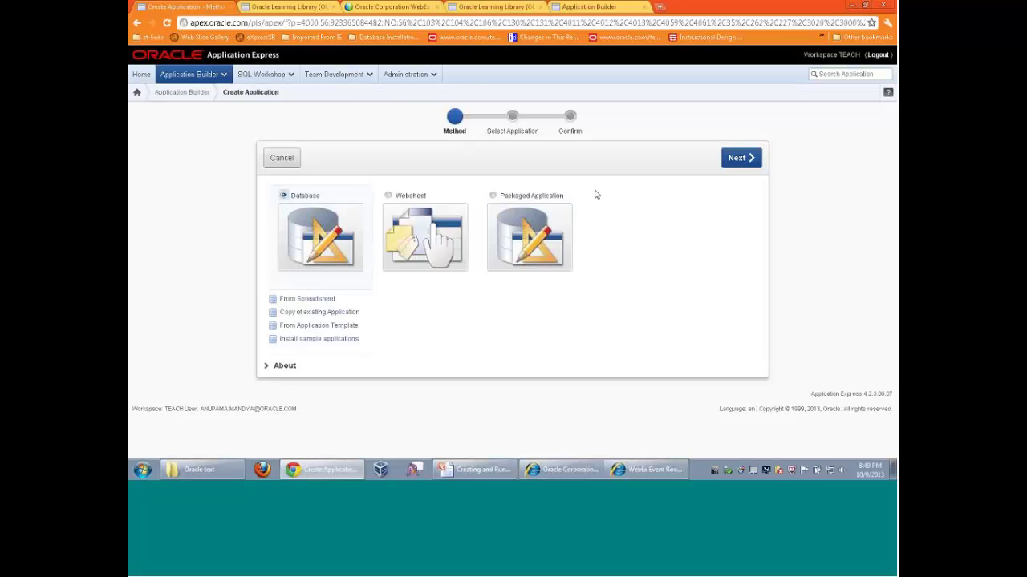
# Name the new database application 'databaseapp'
pyautogui.click(757, 157)
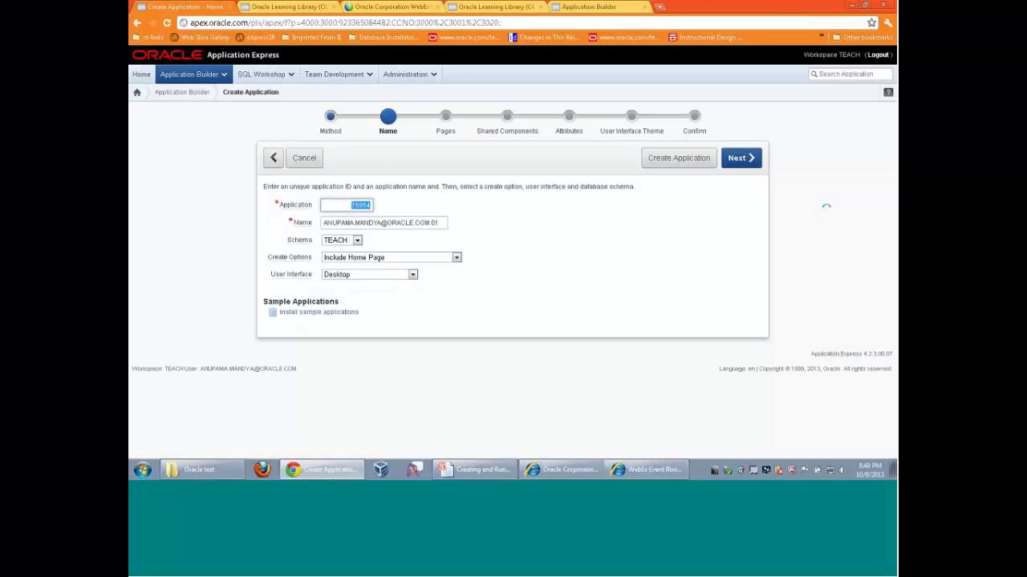
pyautogui.press('Tab')
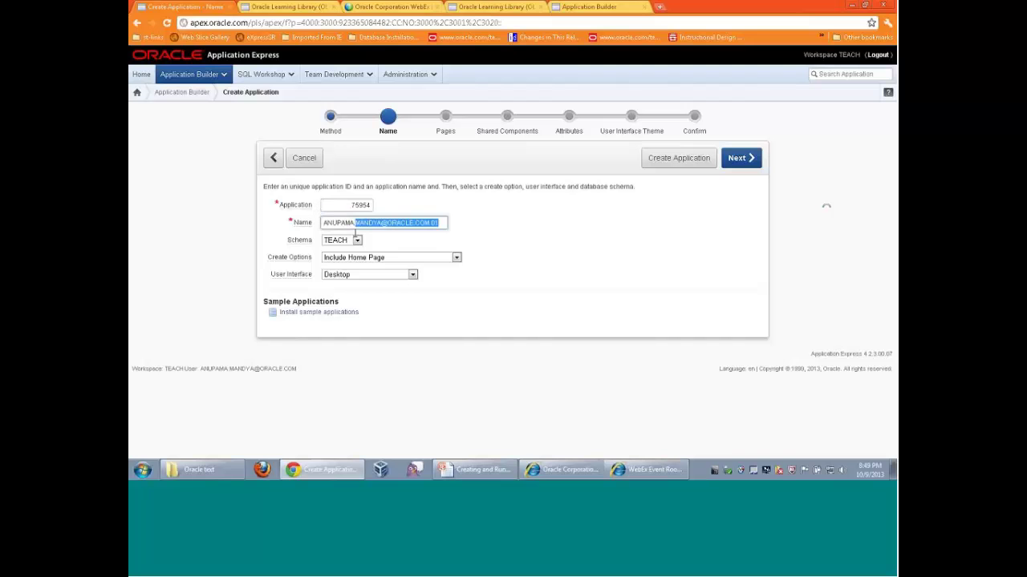
pyautogui.write('te')
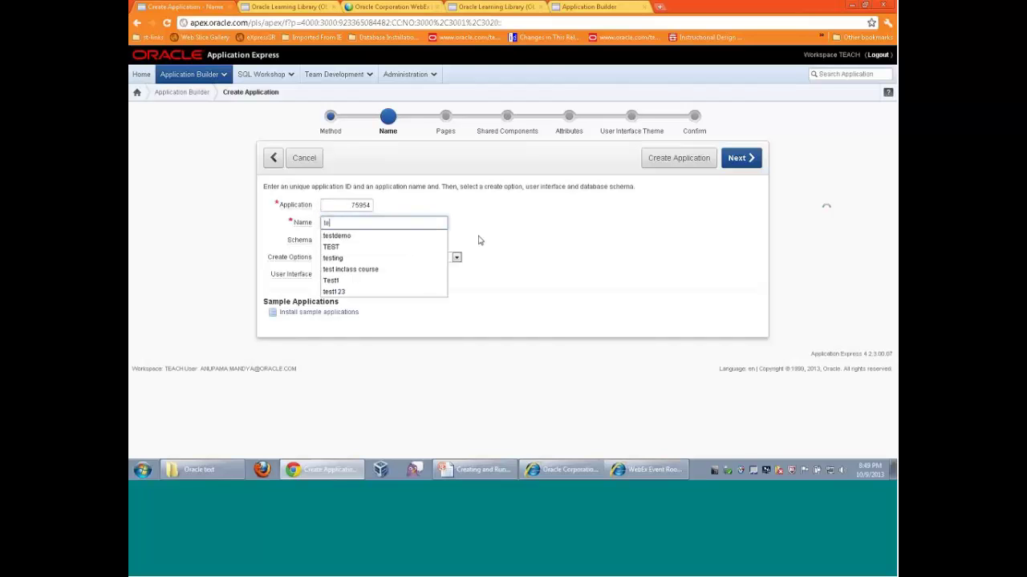
pyautogui.write('st12')
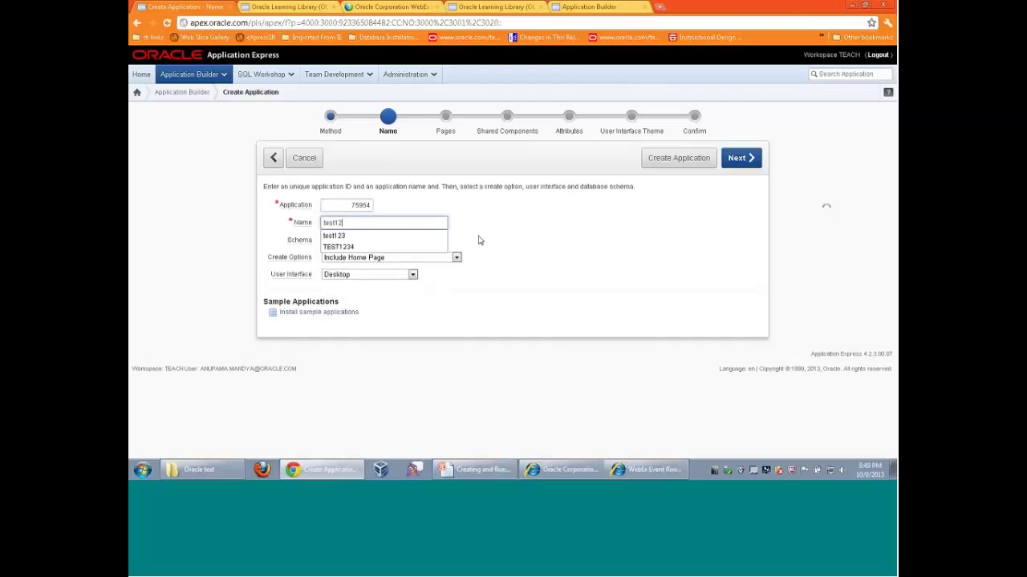
pyautogui.press('BackSpace')
pyautogui.press('BackSpace')
pyautogui.press('BackSpace')
pyautogui.press('BackSpace')
pyautogui.press('BackSpace')
pyautogui.press('BackSpace')
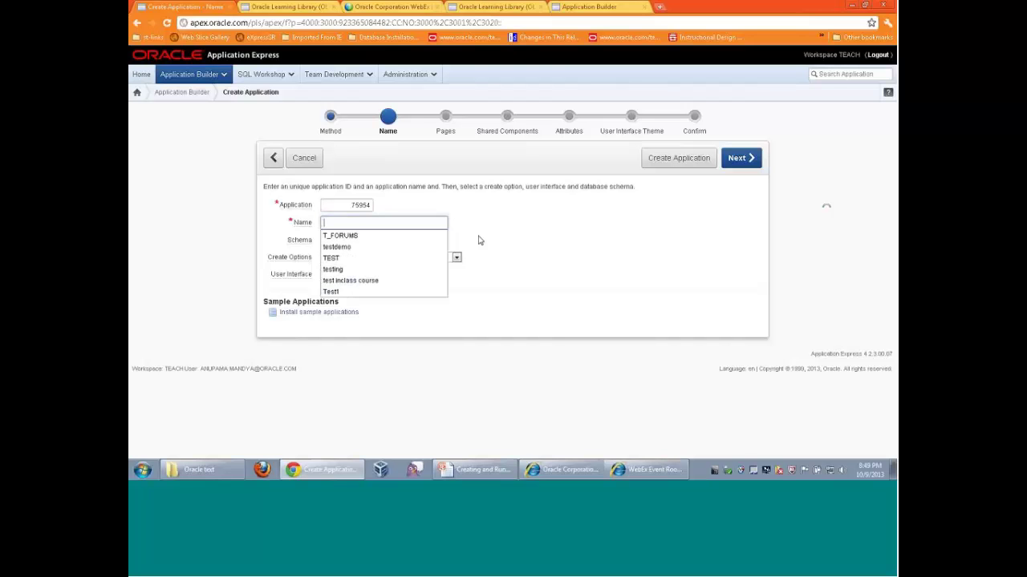
pyautogui.write('database')
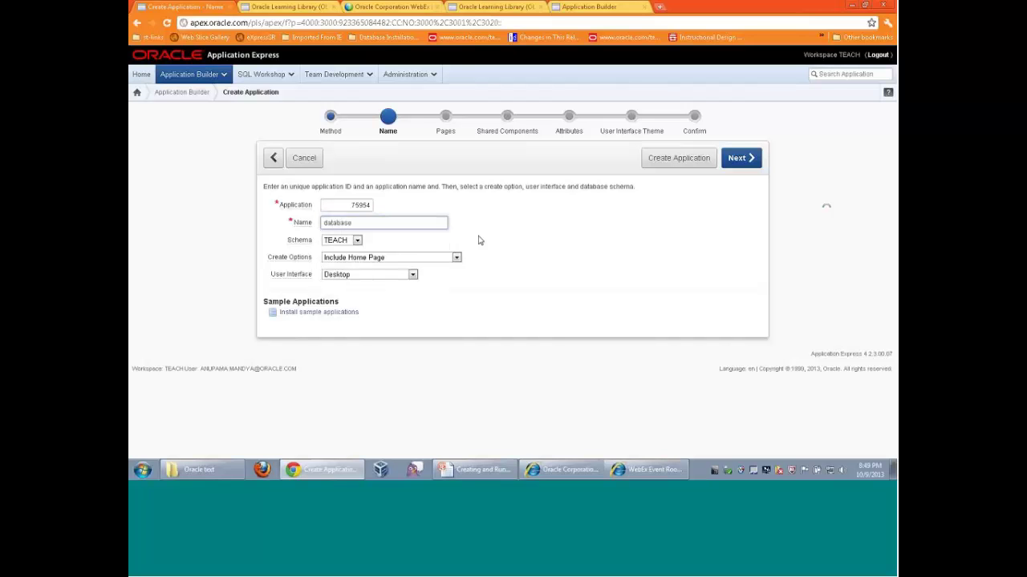
pyautogui.write('app')
# Keep Include Home Page as the create option and Desktop as the user interface
pyautogui.click(456, 258)
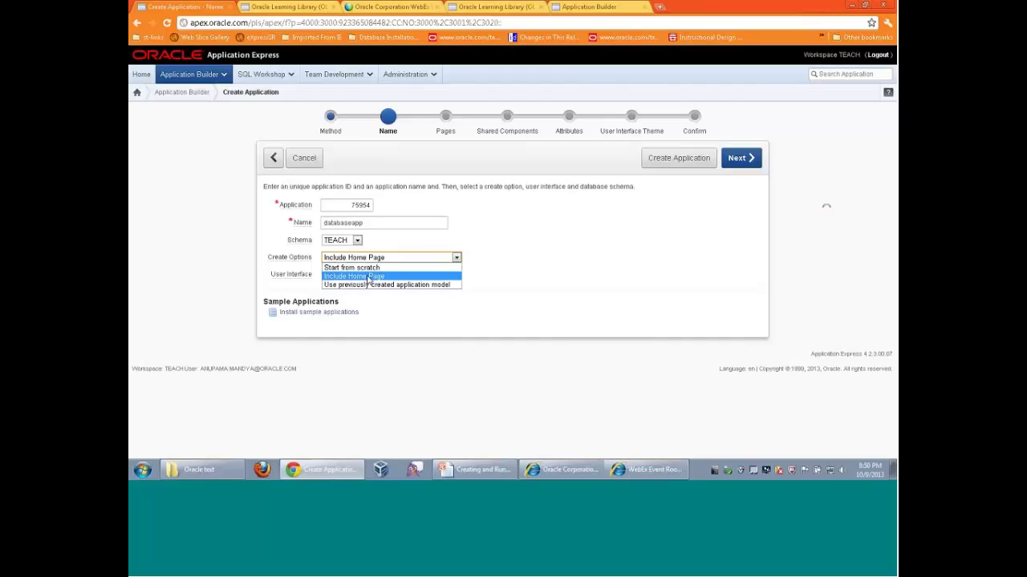
pyautogui.click(368, 277)
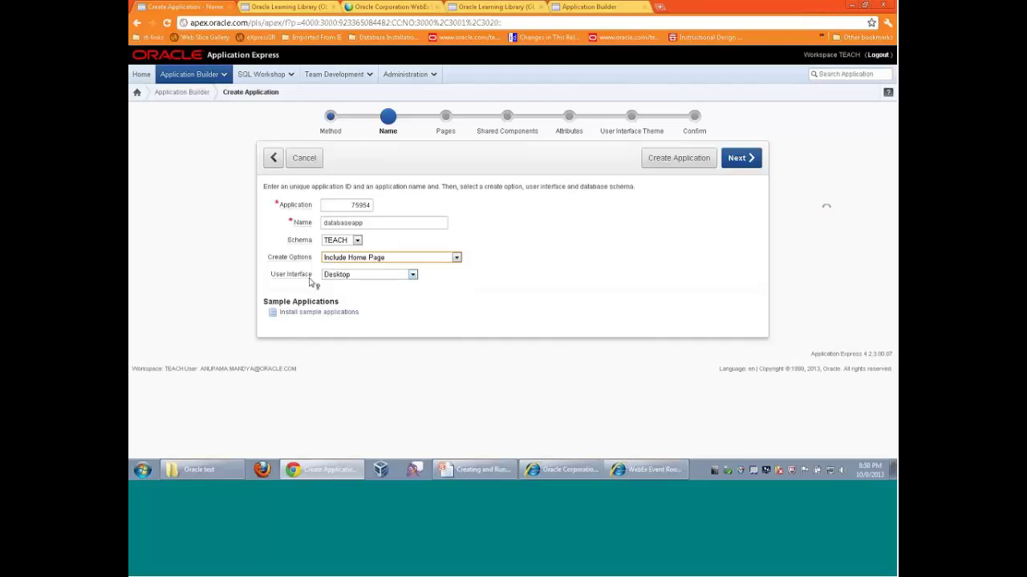
pyautogui.click(413, 276)
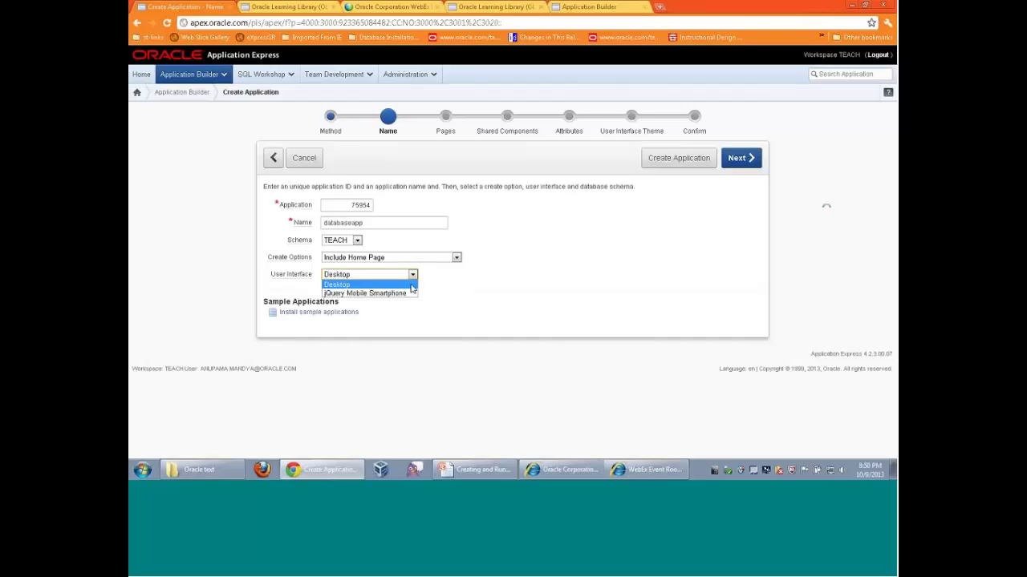
pyautogui.click(411, 286)
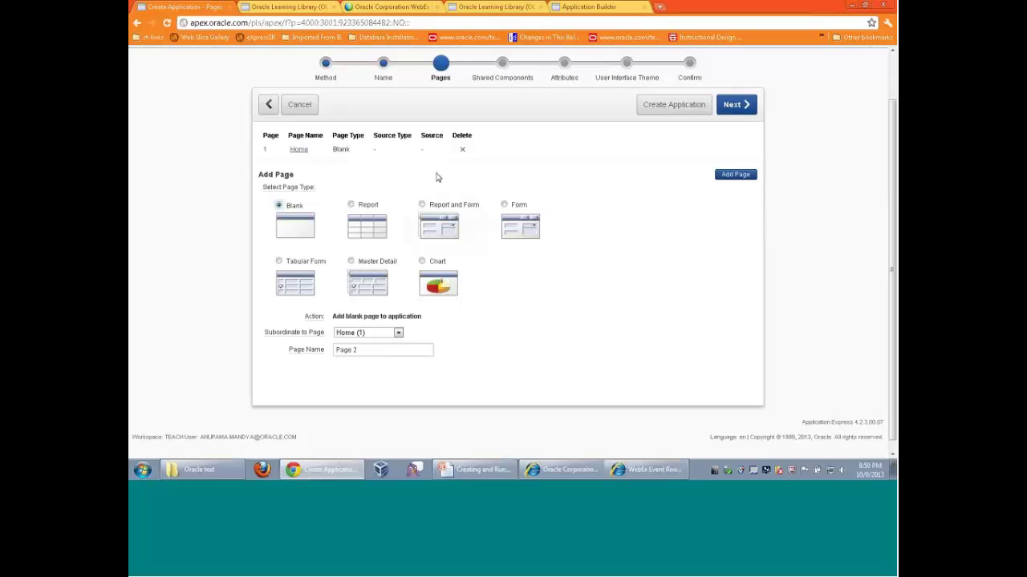
# Add an interactive Report page on the OEHR_CUSTOMERS table
pyautogui.click(352, 207)
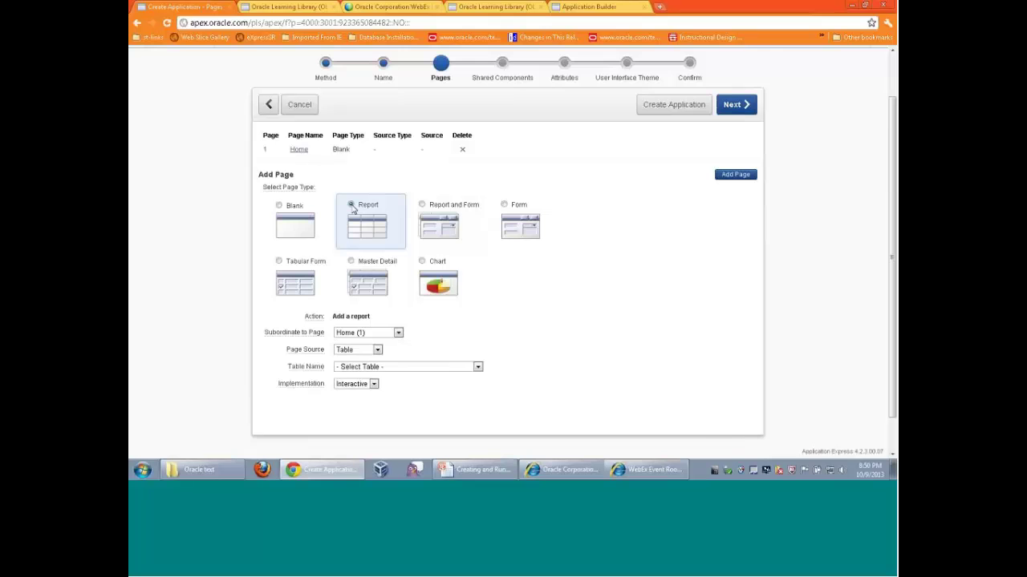
pyautogui.scroll(-1, 495, 356)
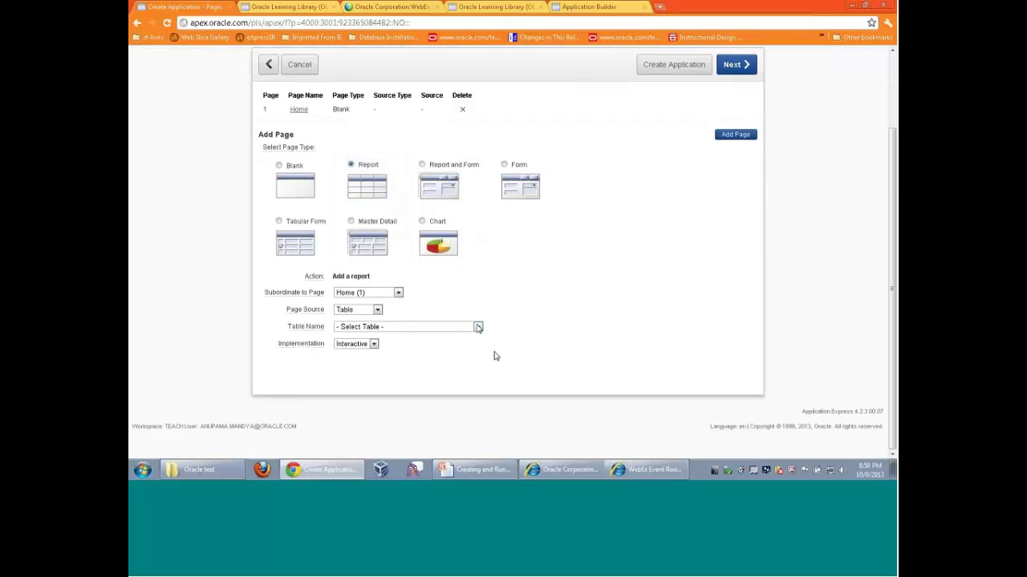
pyautogui.click(477, 327)
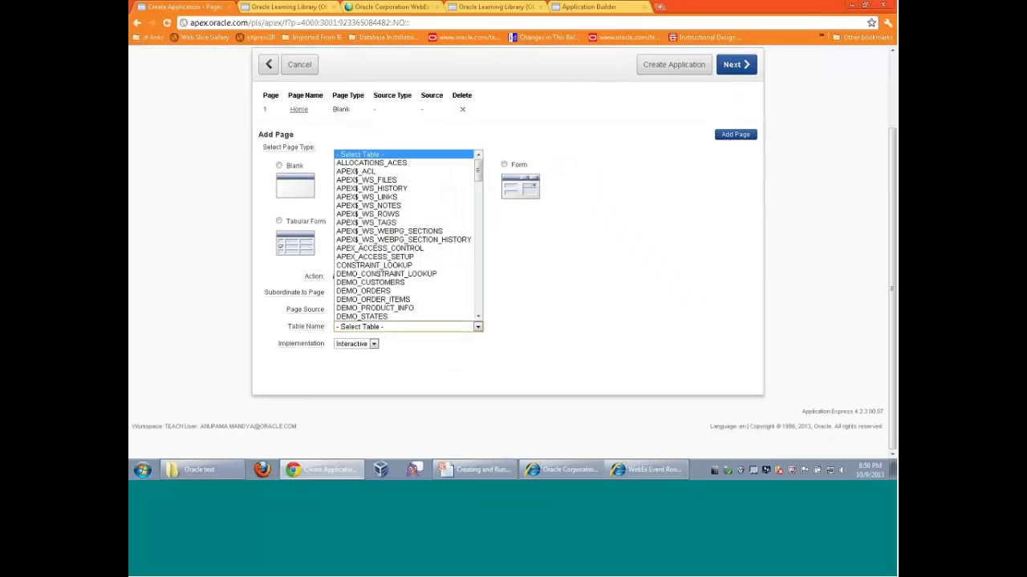
pyautogui.scroll(-6, 463, 247)
pyautogui.scroll(-12, 463, 246)
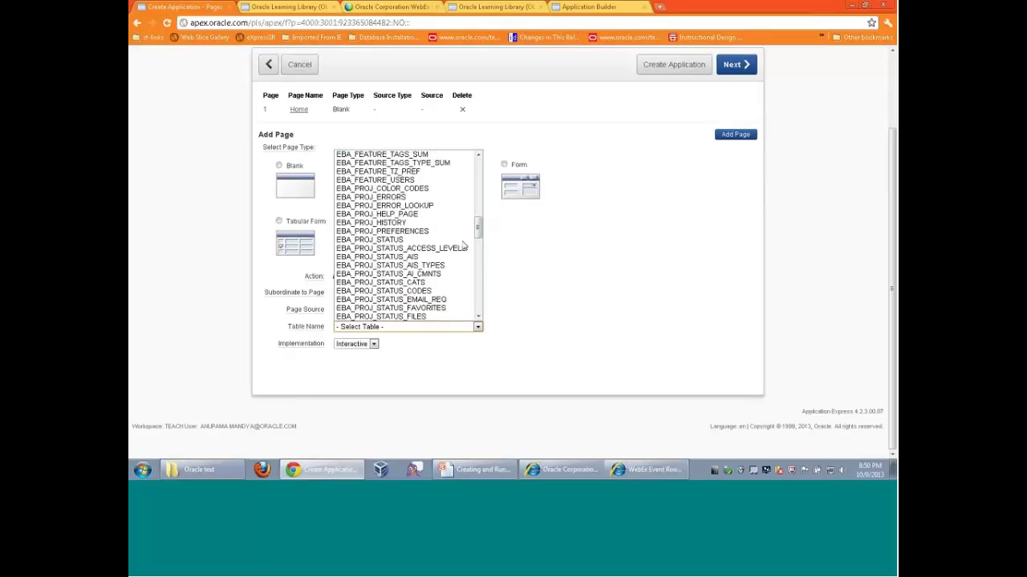
pyautogui.scroll(-6, 464, 246)
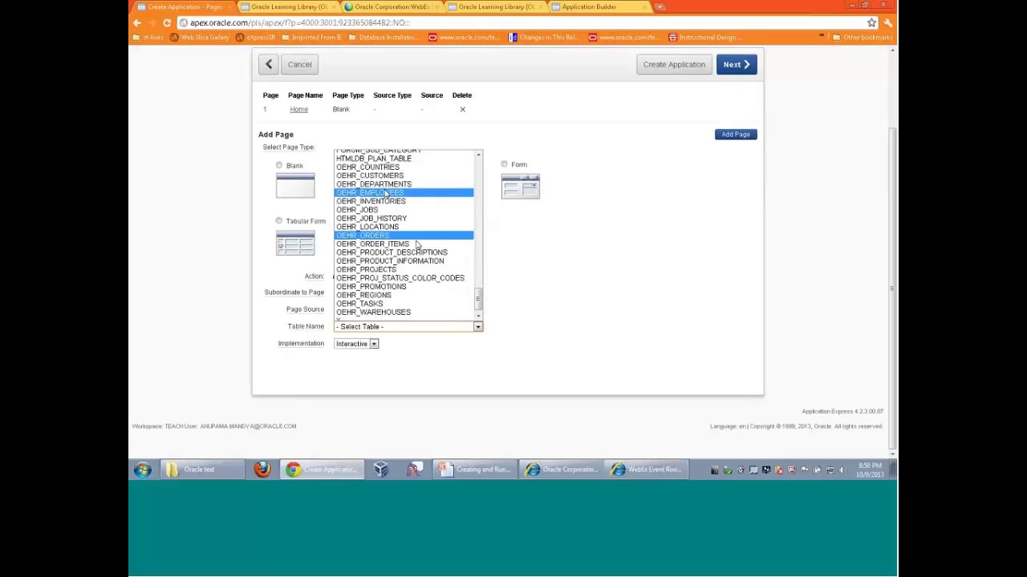
pyautogui.click(377, 176)
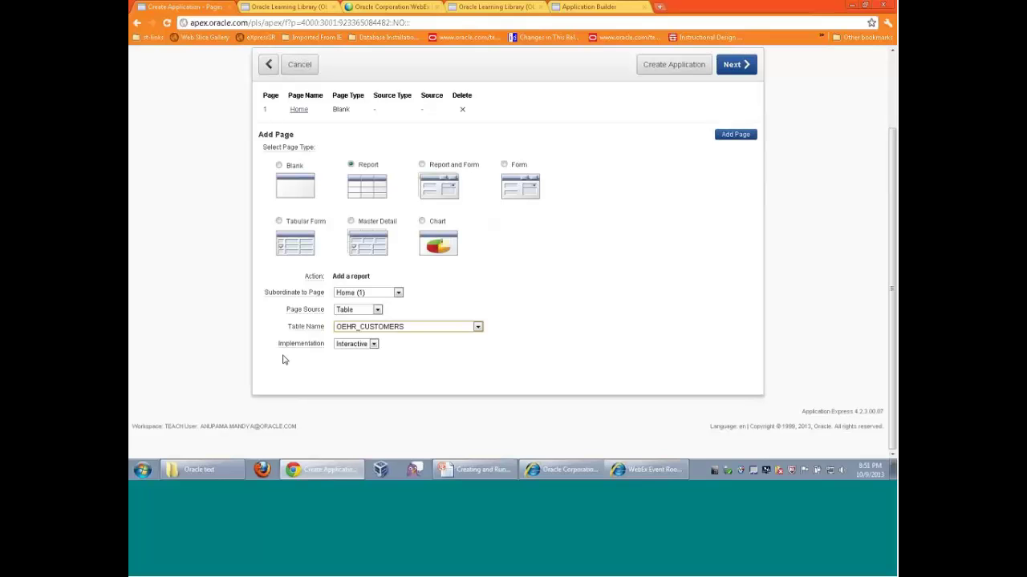
pyautogui.click(373, 345)
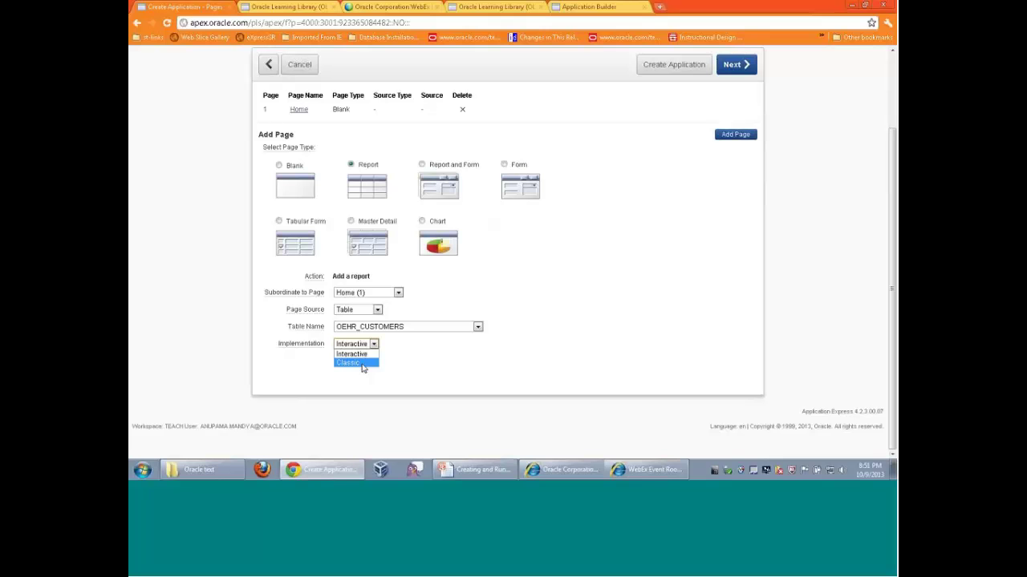
pyautogui.click(362, 368)
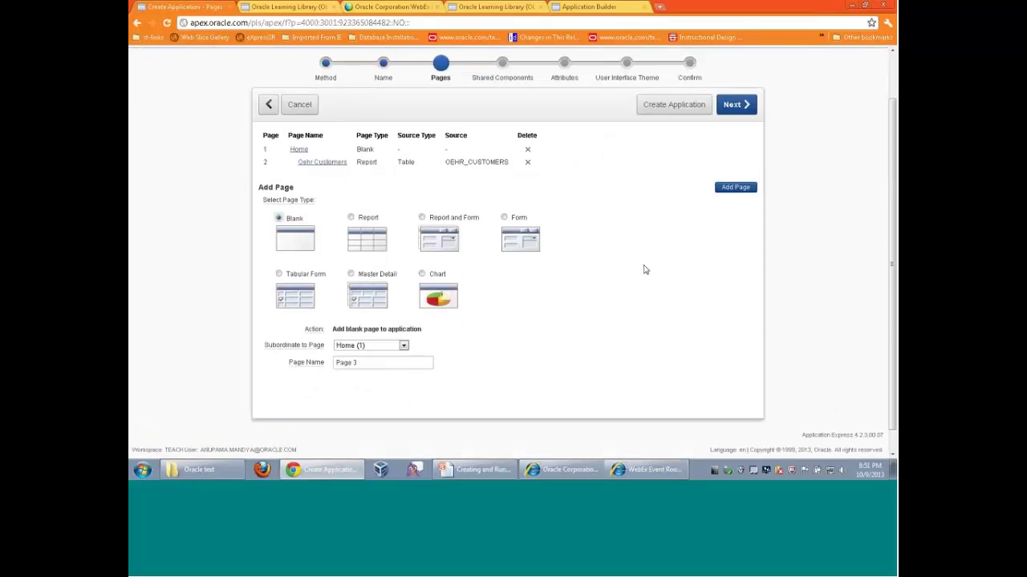
pyautogui.click(738, 113)
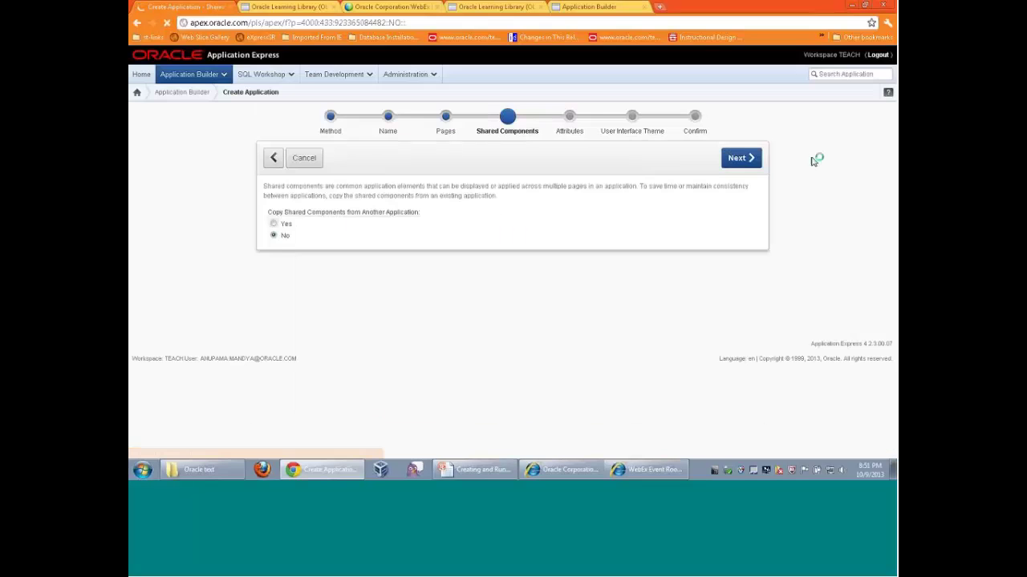
# Skip shared components and set the application date format to DD-MON-YYYY
pyautogui.click(754, 158)
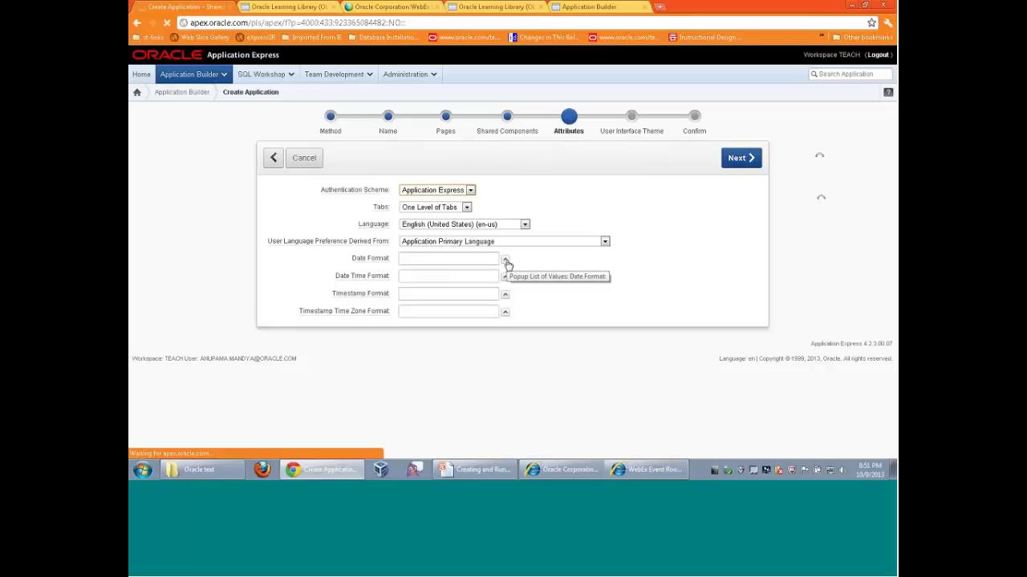
pyautogui.click(505, 262)
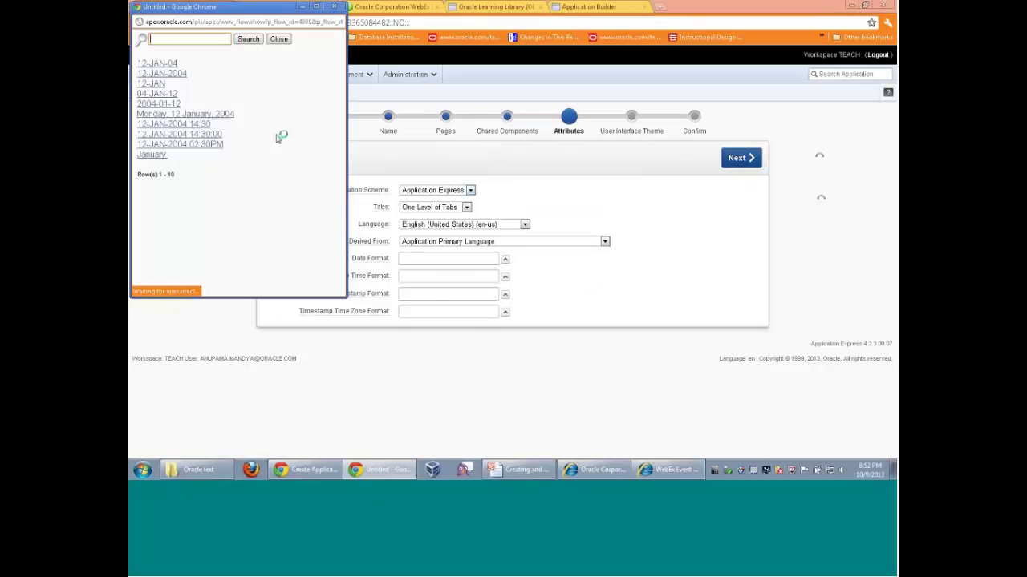
pyautogui.click(180, 74)
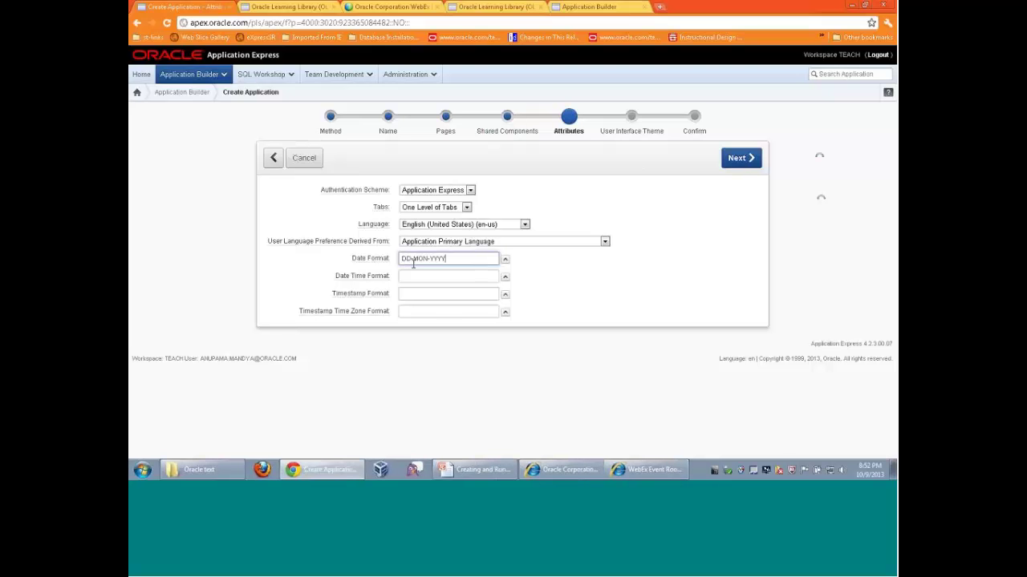
pyautogui.click(729, 202)
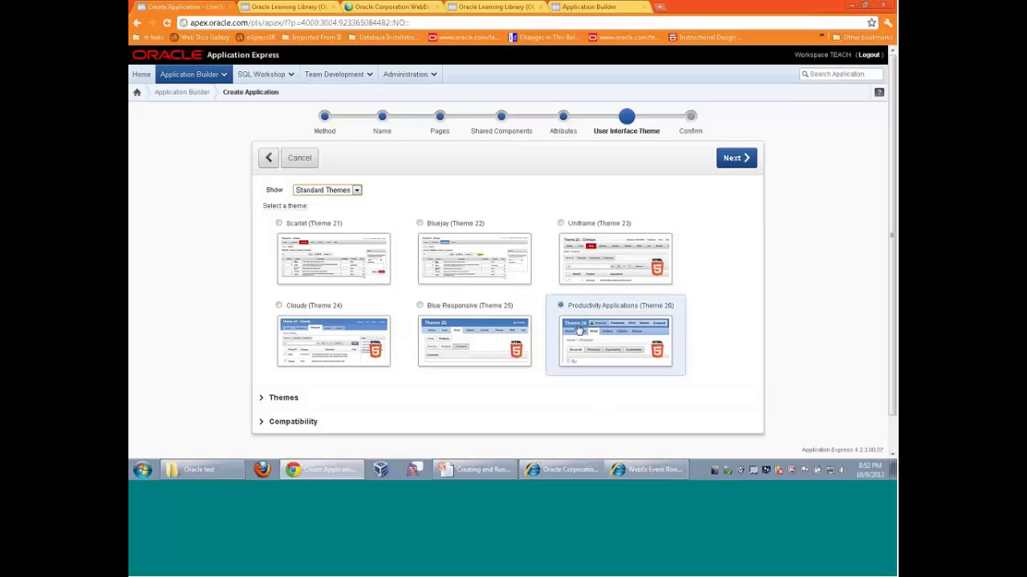
# Keep the Productivity Applications theme and confirm creating databaseapp
pyautogui.click(734, 164)
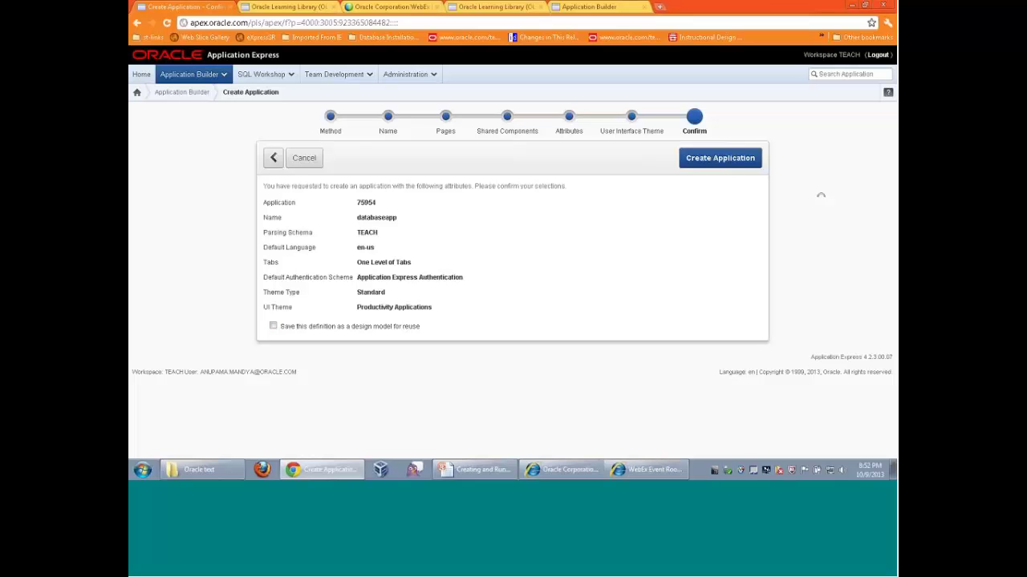
pyautogui.click(717, 164)
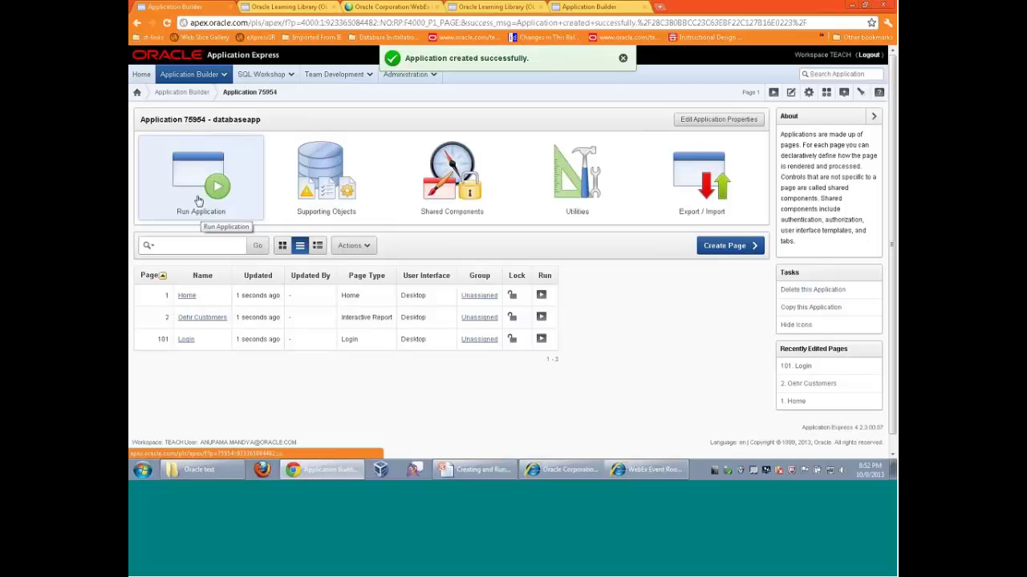
# Run databaseapp and log in with the account password
pyautogui.click(199, 200)
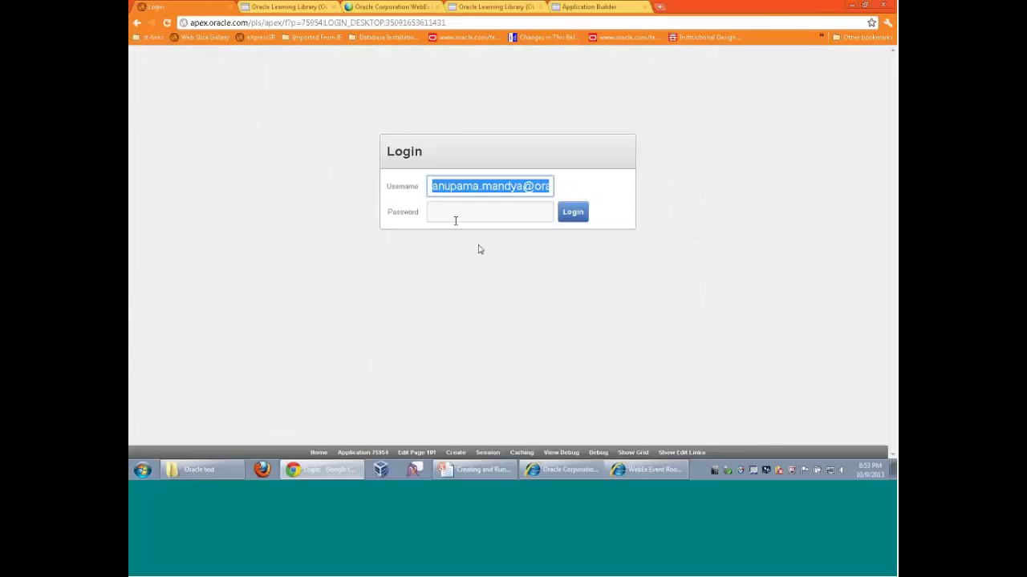
pyautogui.click(453, 215)
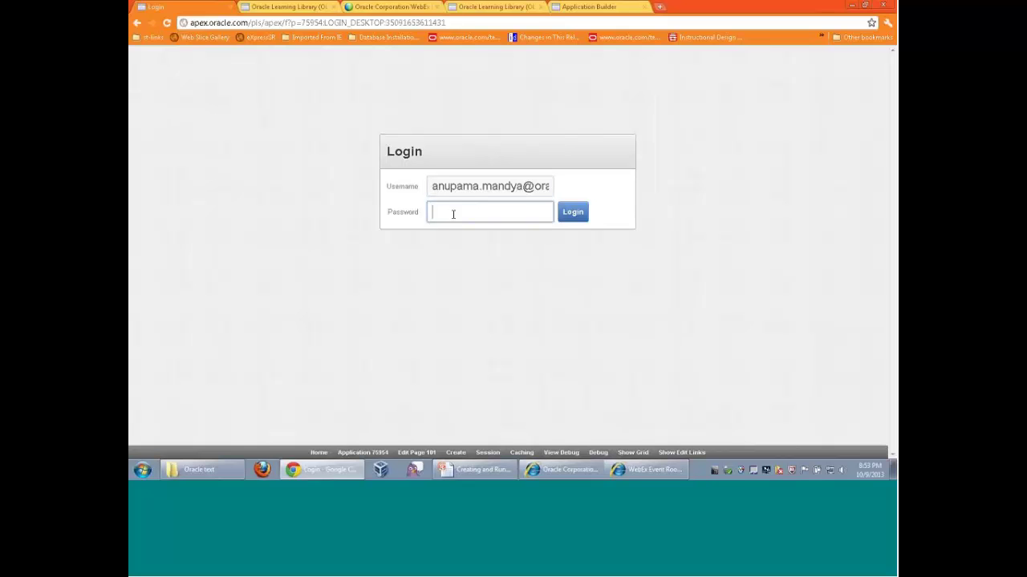
pyautogui.write('*****')
pyautogui.click(573, 212)
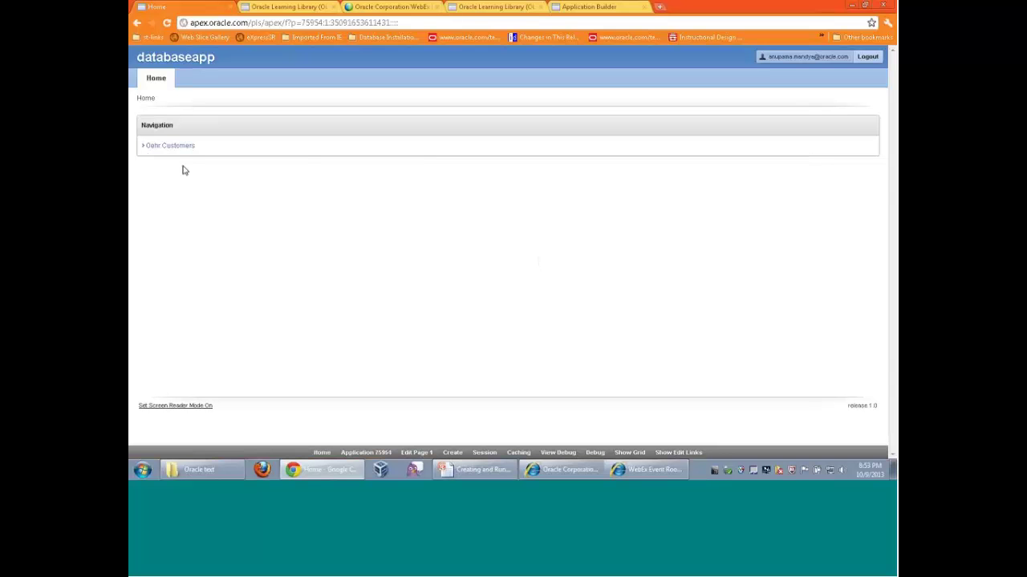
# Open the Oehr Customers report and set Rows Per Page to 5
pyautogui.click(176, 152)
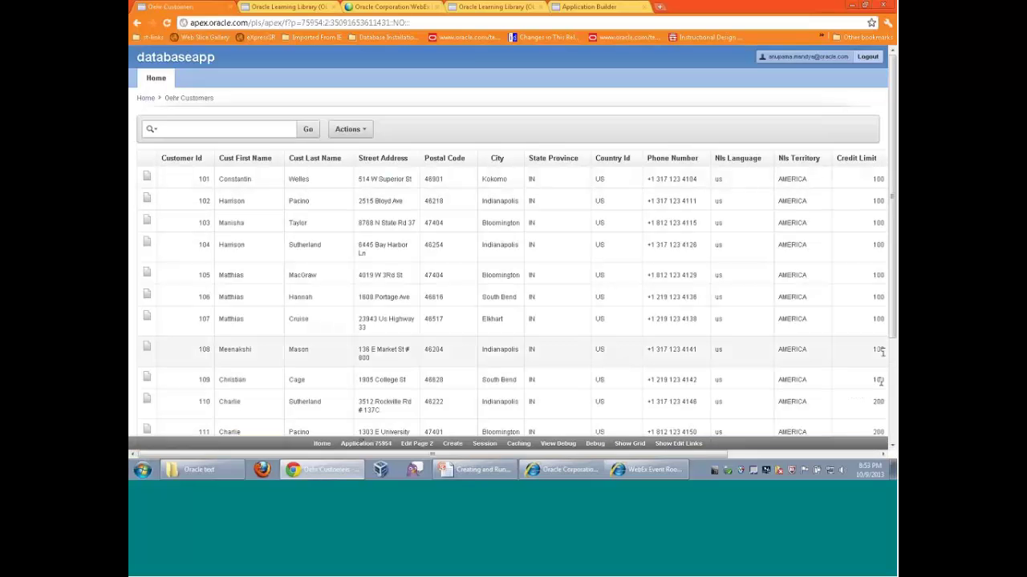
pyautogui.scroll(-1, 854, 213)
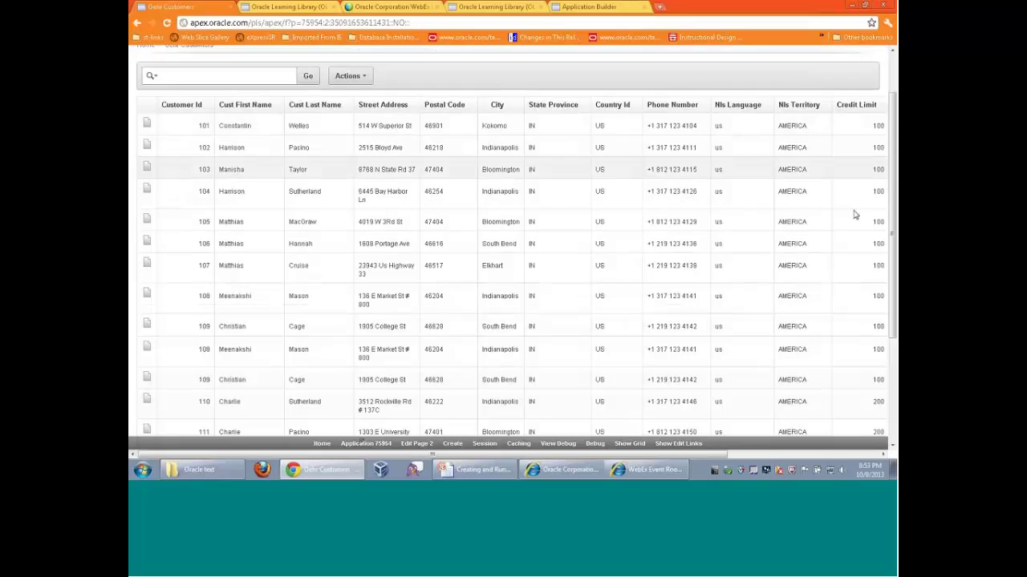
pyautogui.scroll(1, 854, 213)
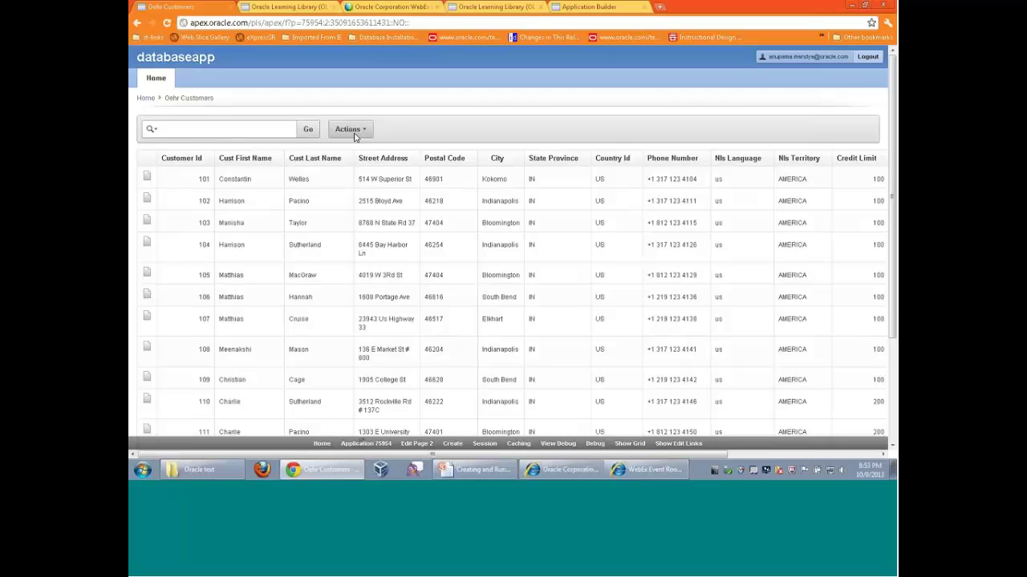
pyautogui.click(365, 133)
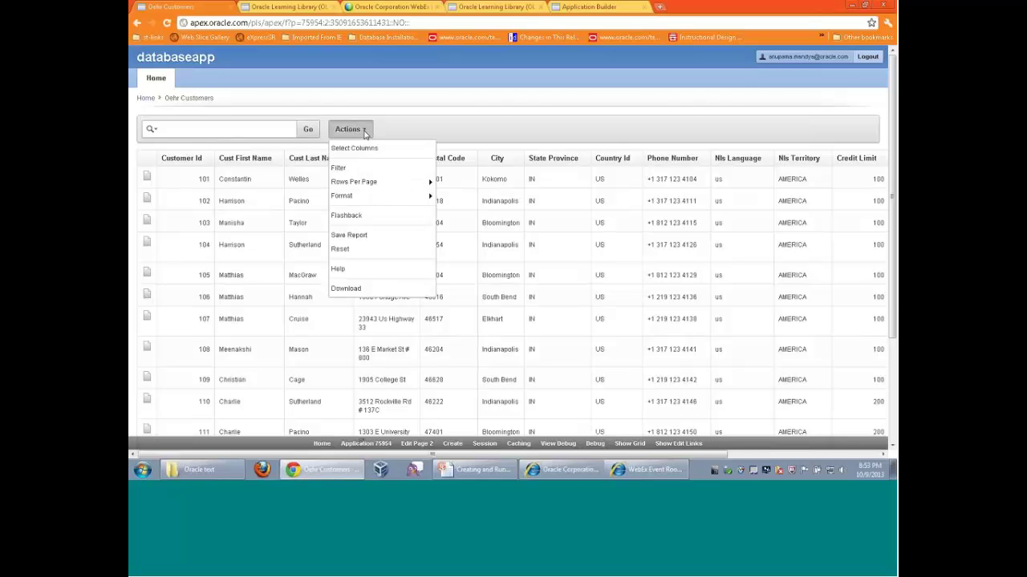
pyautogui.moveTo(340, 197)
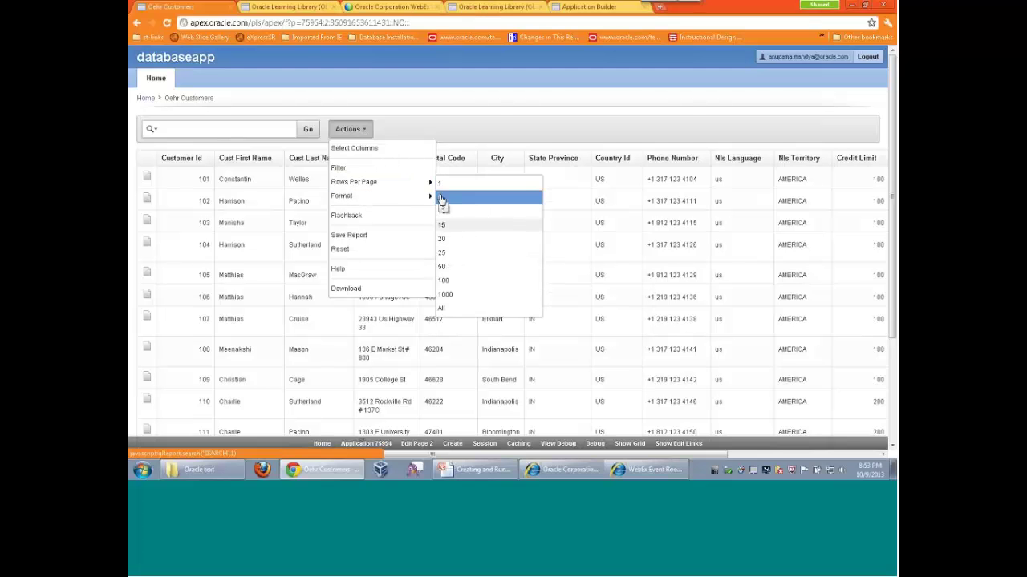
pyautogui.click(610, 227)
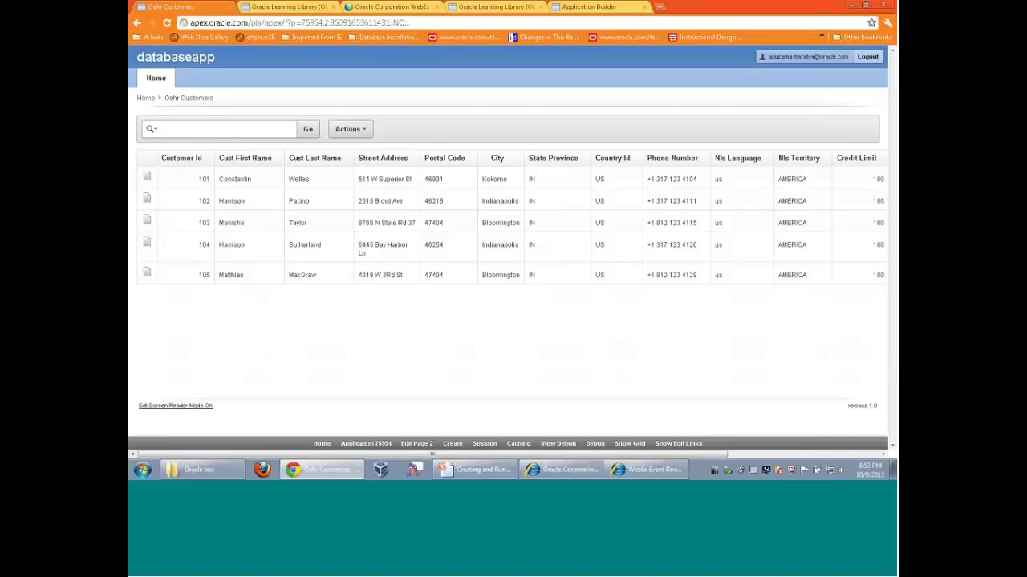
pyautogui.click(365, 130)
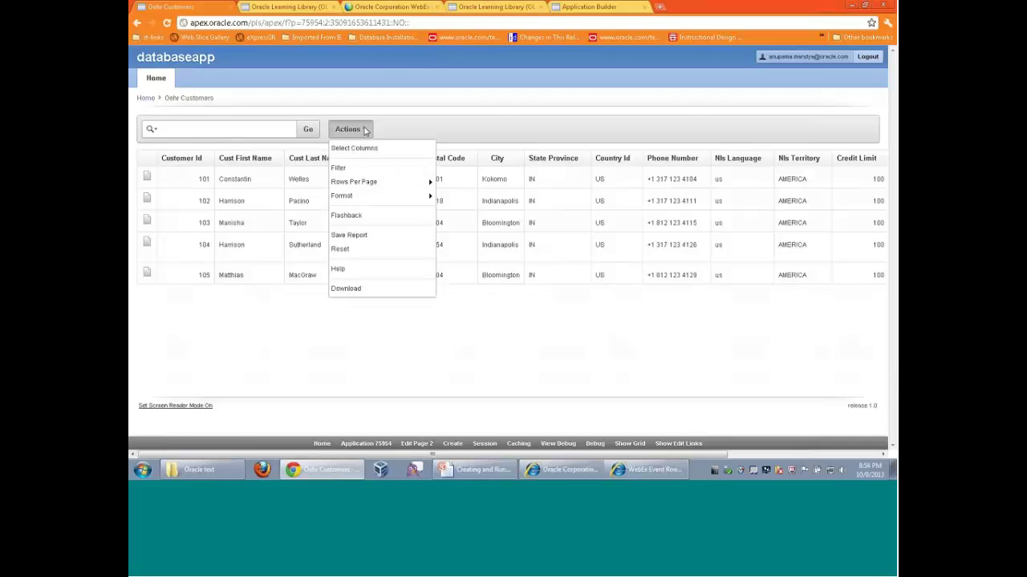
pyautogui.moveTo(357, 195)
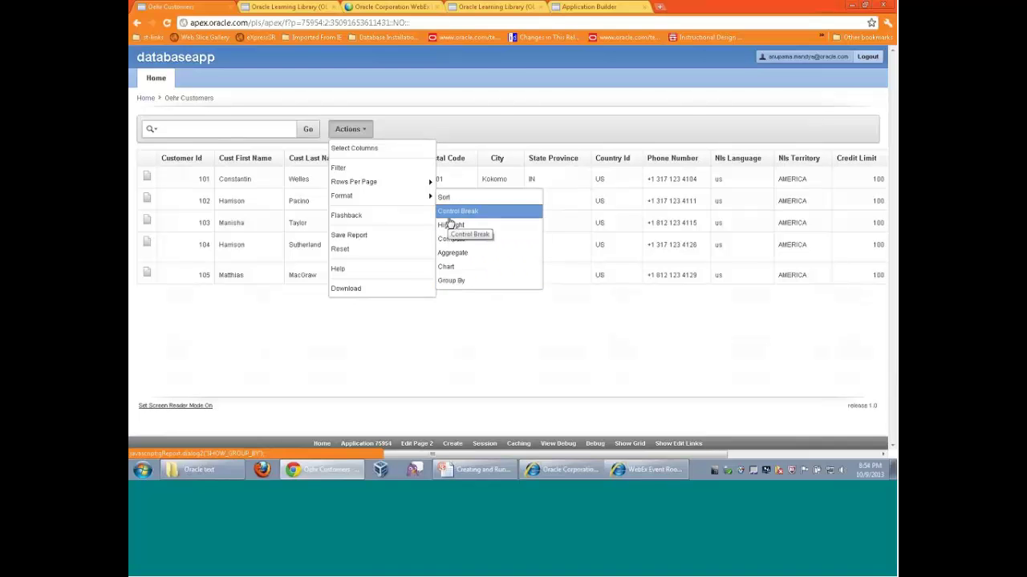
# Apply a control break on the Customer Id column
pyautogui.click(449, 220)
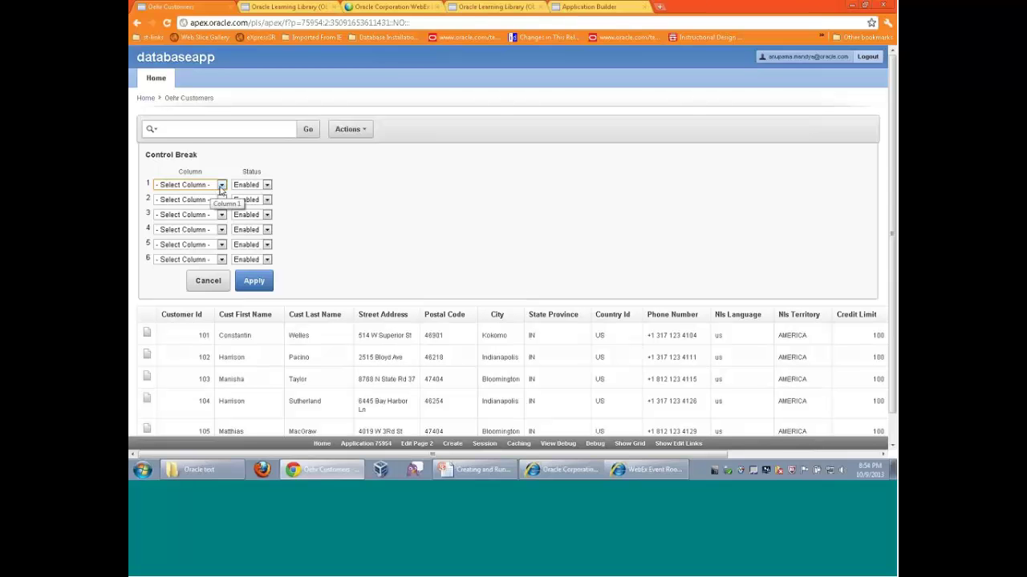
pyautogui.click(221, 189)
pyautogui.click(196, 211)
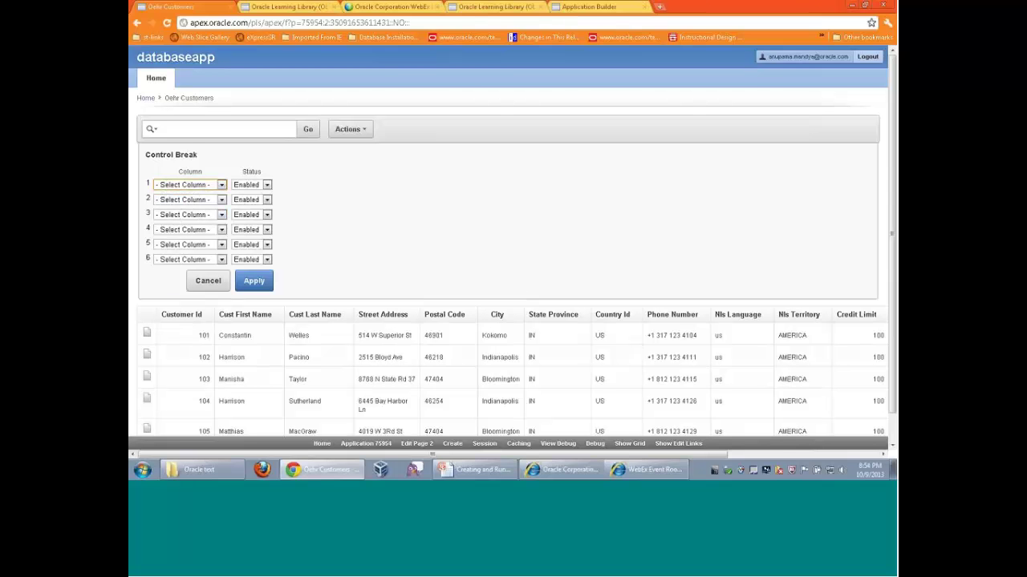
pyautogui.click(253, 288)
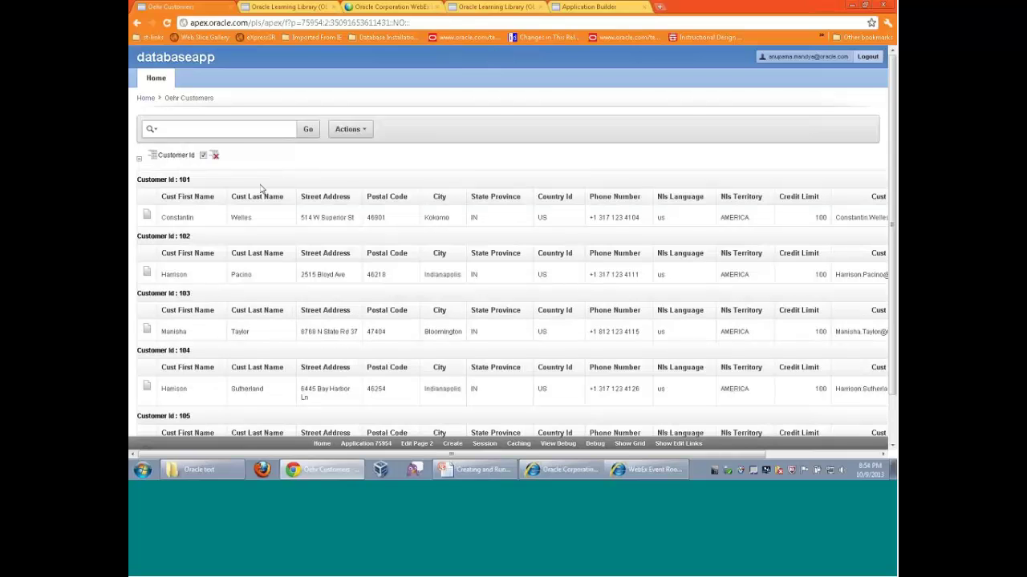
pyautogui.scroll(-2, 260, 188)
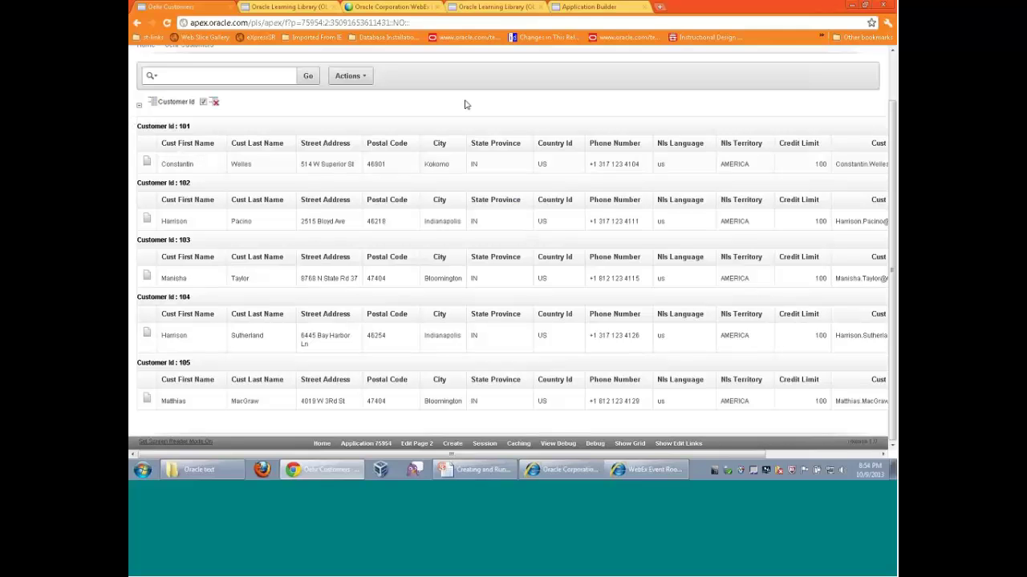
pyautogui.scroll(1, 465, 104)
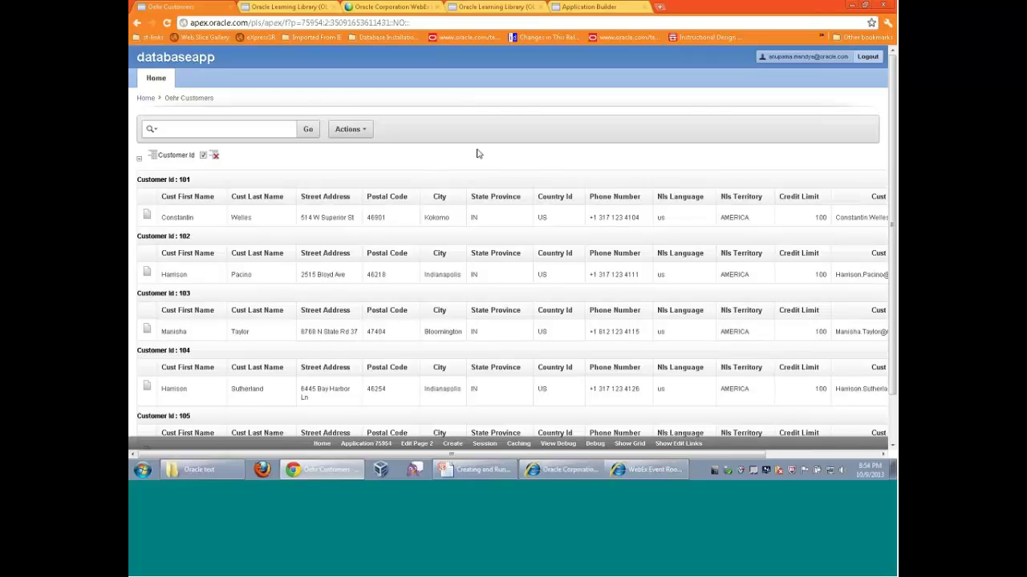
pyautogui.scroll(-1, 476, 153)
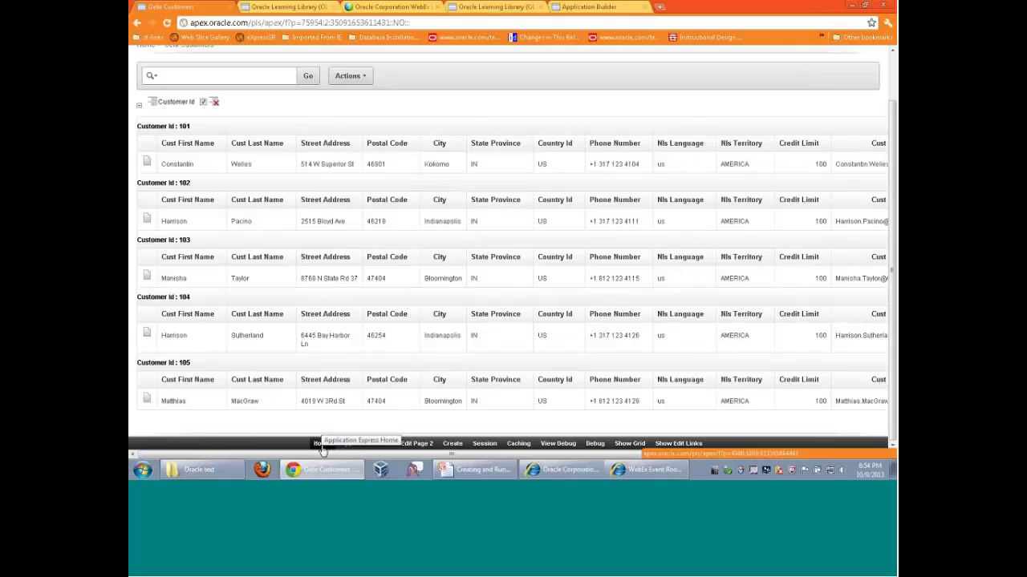
# Return to application 75954 in the builder and start the Create Page wizard
pyautogui.click(322, 445)
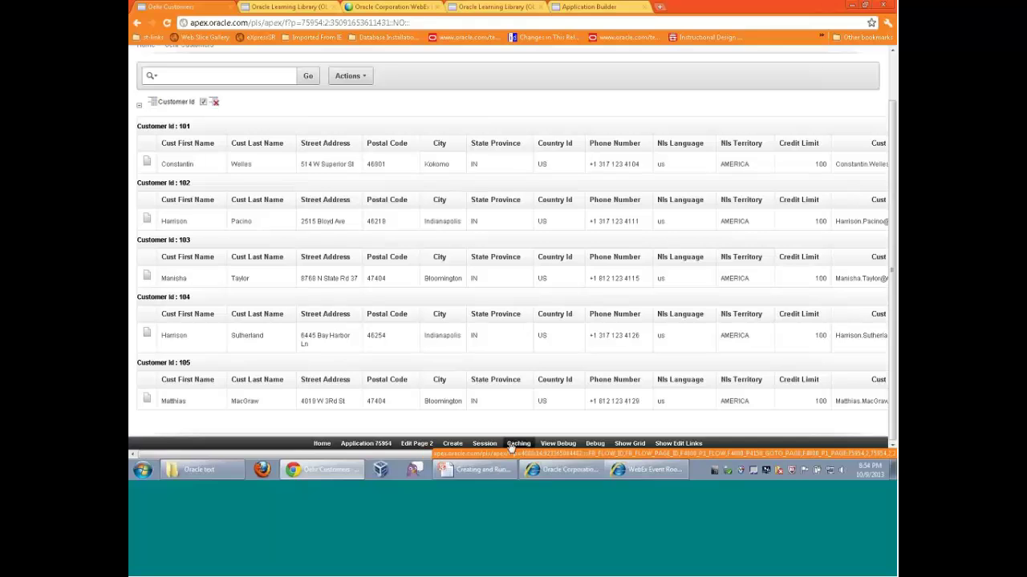
pyautogui.click(366, 444)
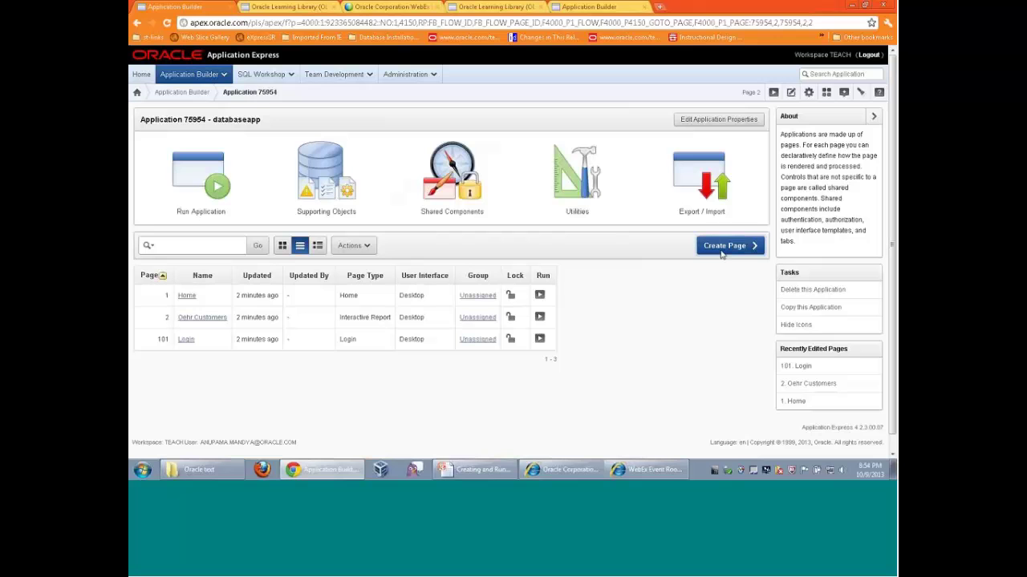
pyautogui.click(722, 251)
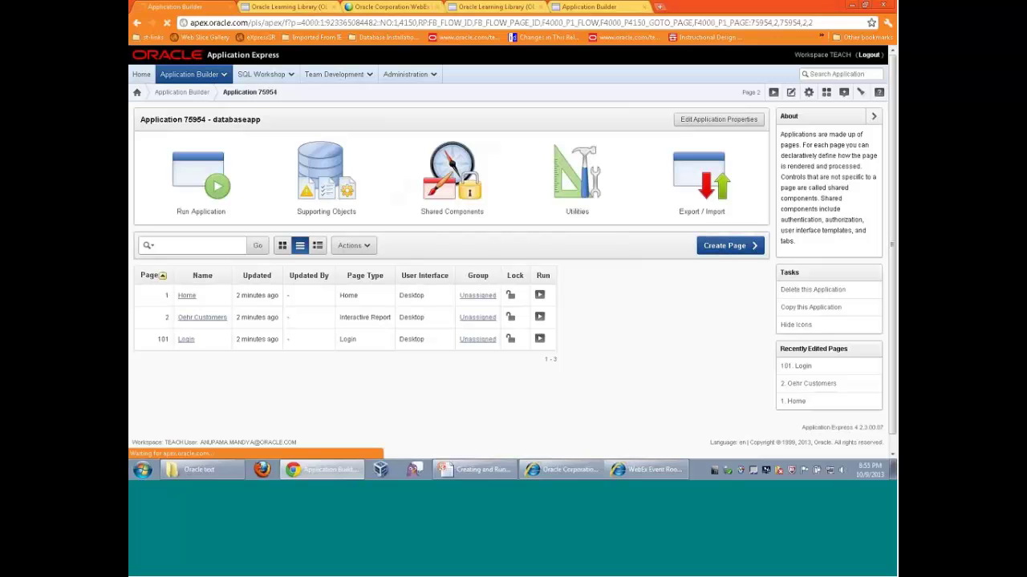
pyautogui.scroll(-1, 712, 287)
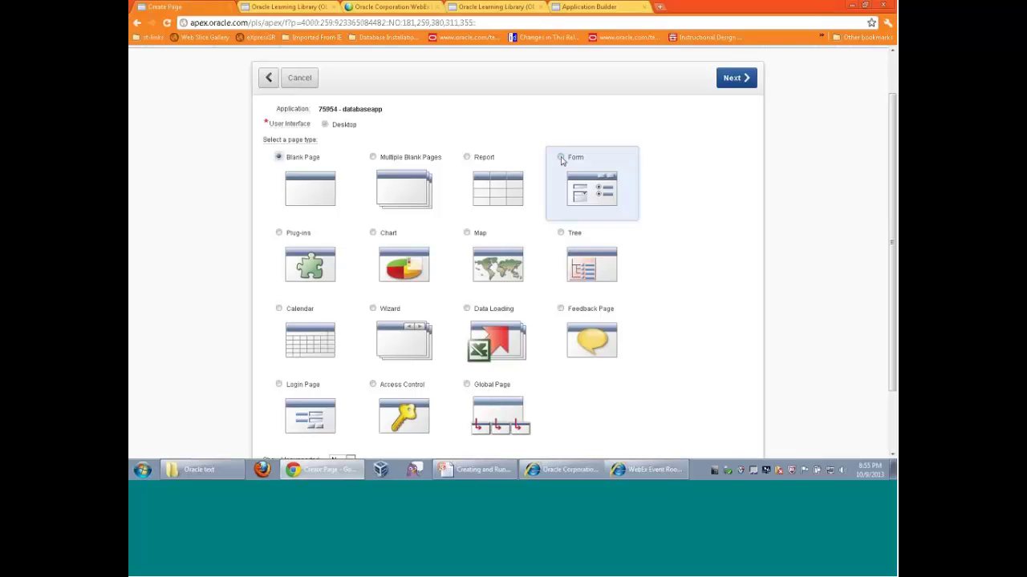
# Choose a Form page of type Master Detail Form
pyautogui.click(561, 158)
pyautogui.click(731, 78)
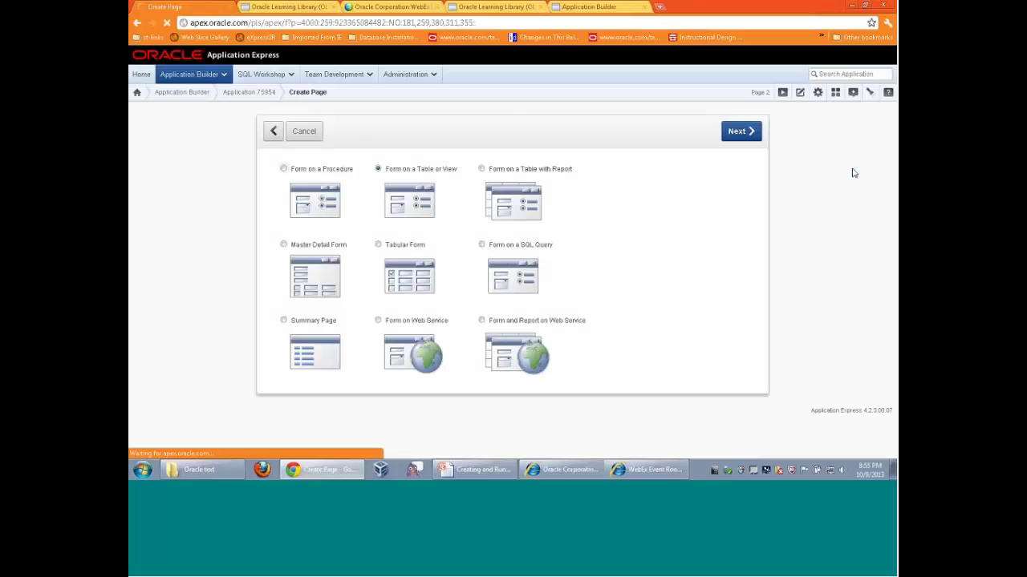
pyautogui.click(284, 245)
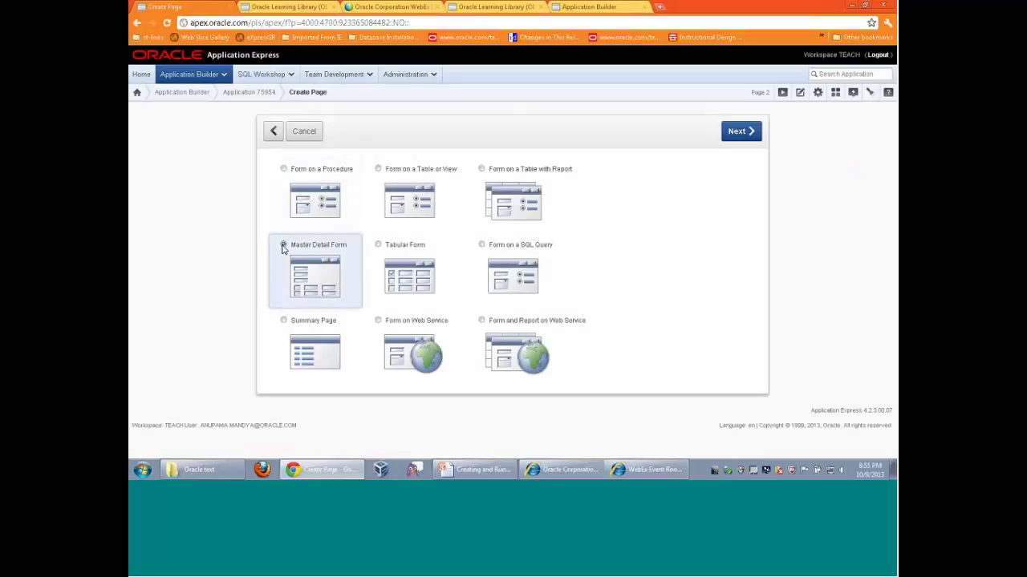
pyautogui.click(738, 131)
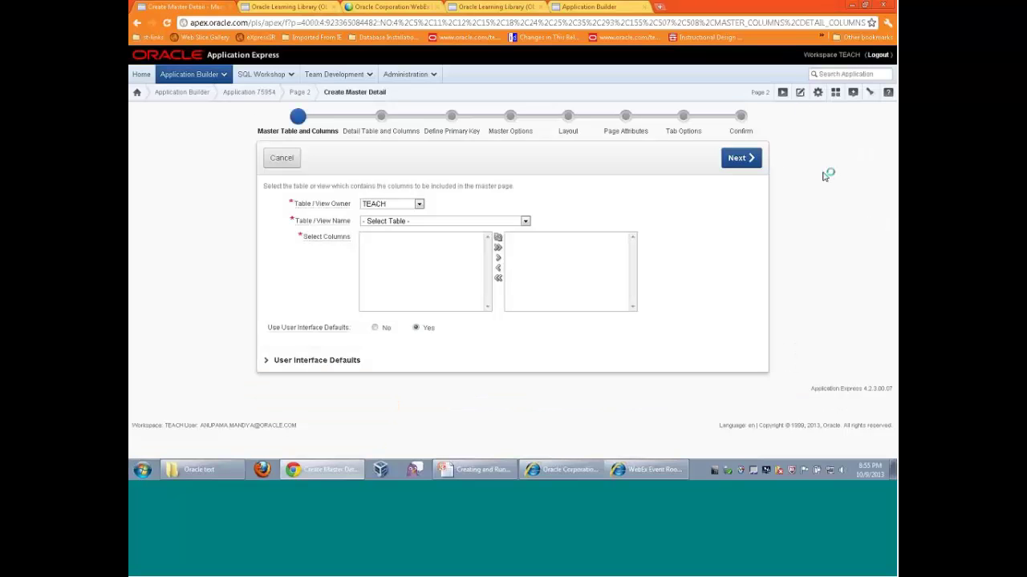
# Select OEHR_ORDERS as the master table and continue to the detail table
pyautogui.click(525, 222)
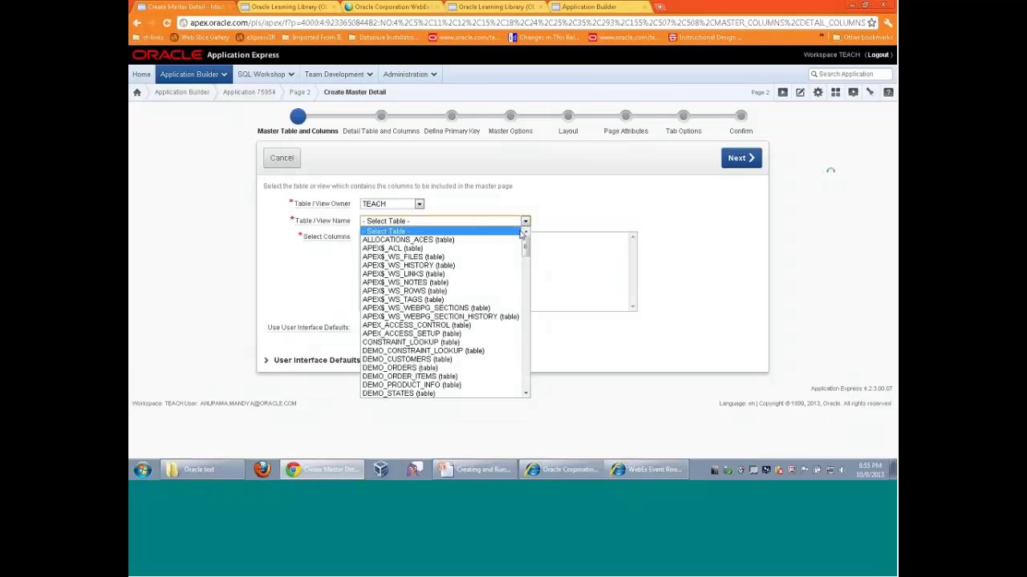
pyautogui.scroll(-2, 404, 300)
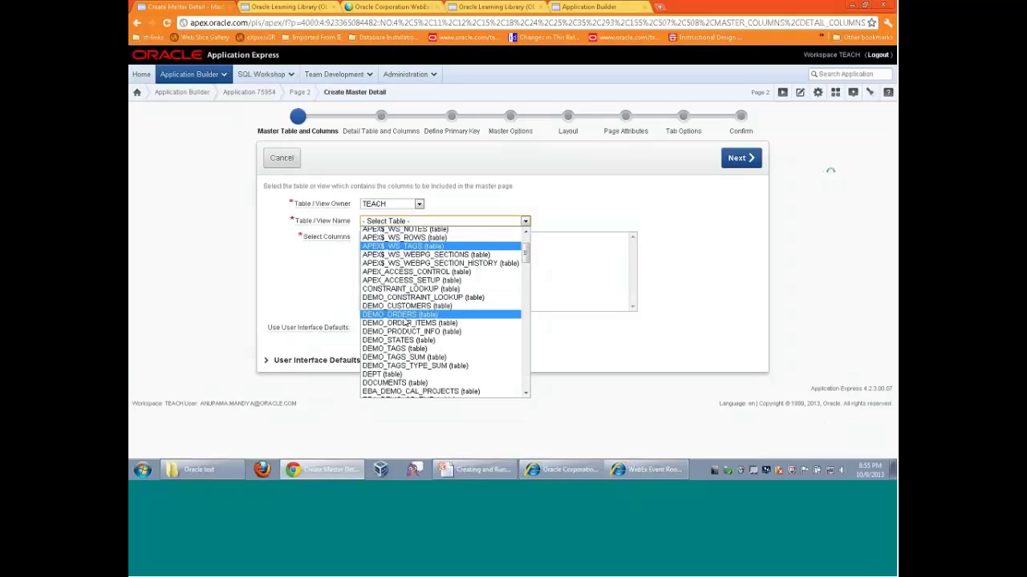
pyautogui.scroll(-10, 476, 350)
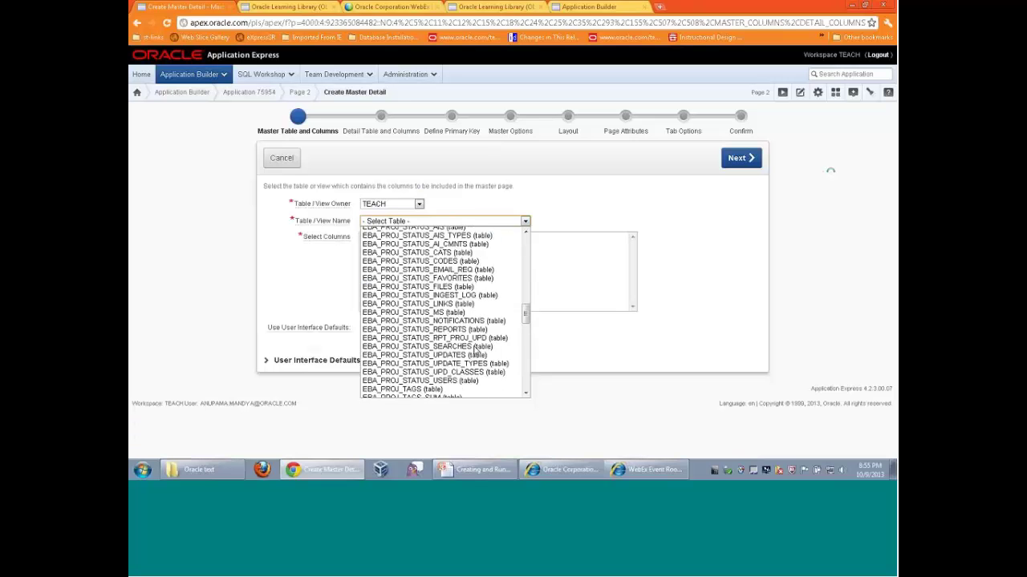
pyautogui.scroll(-8, 477, 354)
pyautogui.scroll(2, 473, 351)
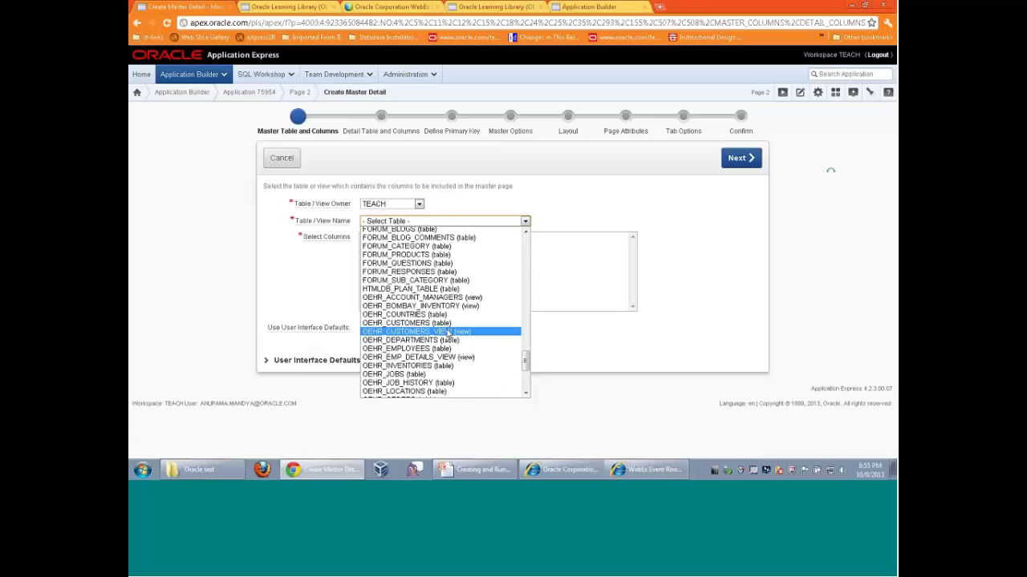
pyautogui.scroll(-2, 440, 360)
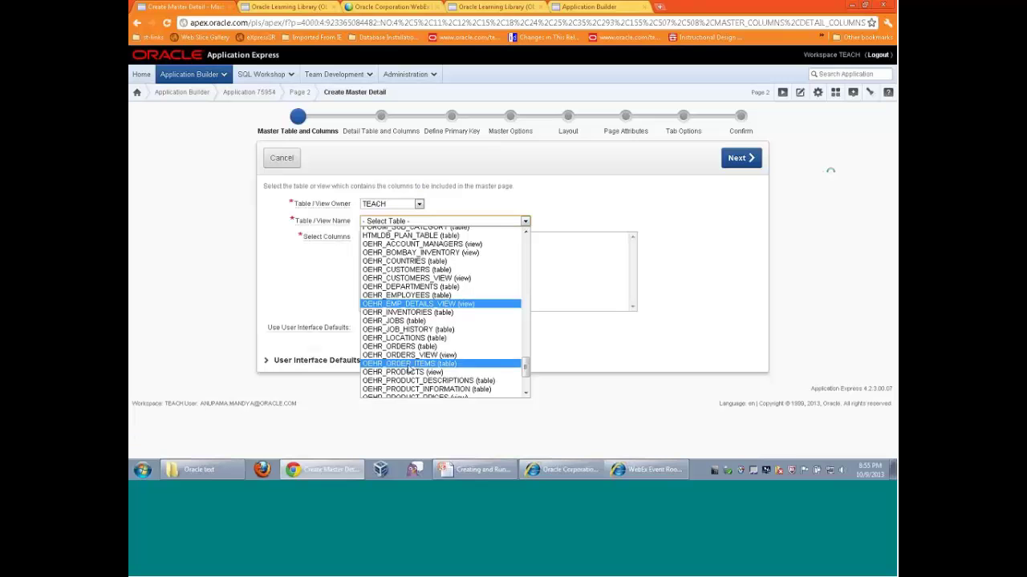
pyautogui.click(394, 347)
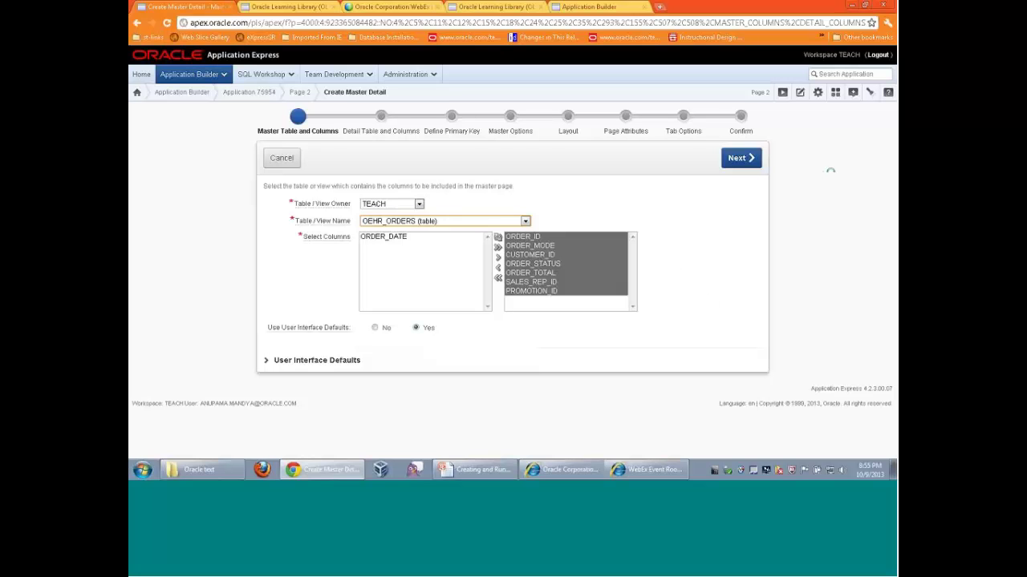
pyautogui.click(739, 158)
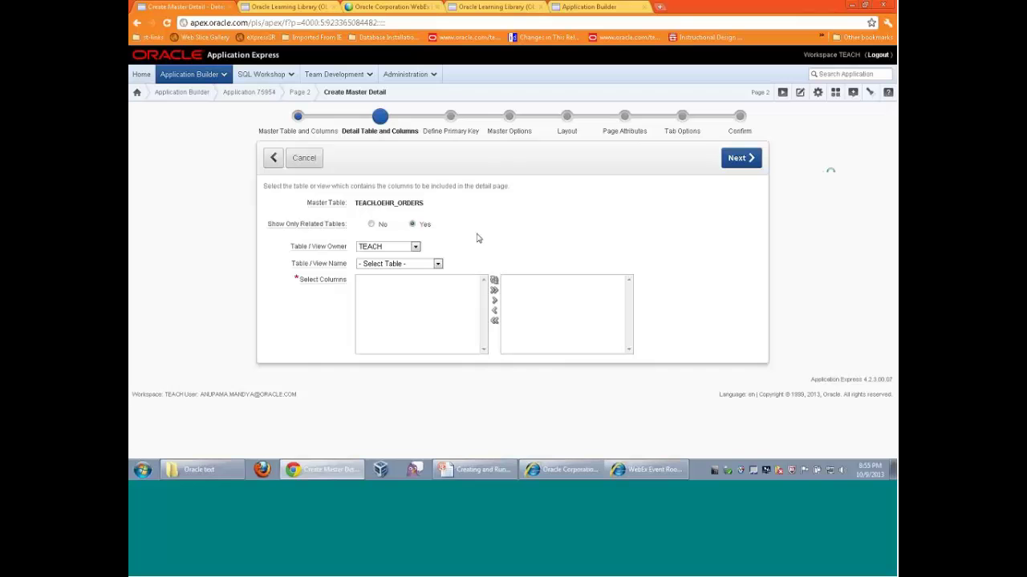
# Choose OEHR_ORDER_ITEMS as the detail table for OEHR_ORDERS
pyautogui.click(438, 264)
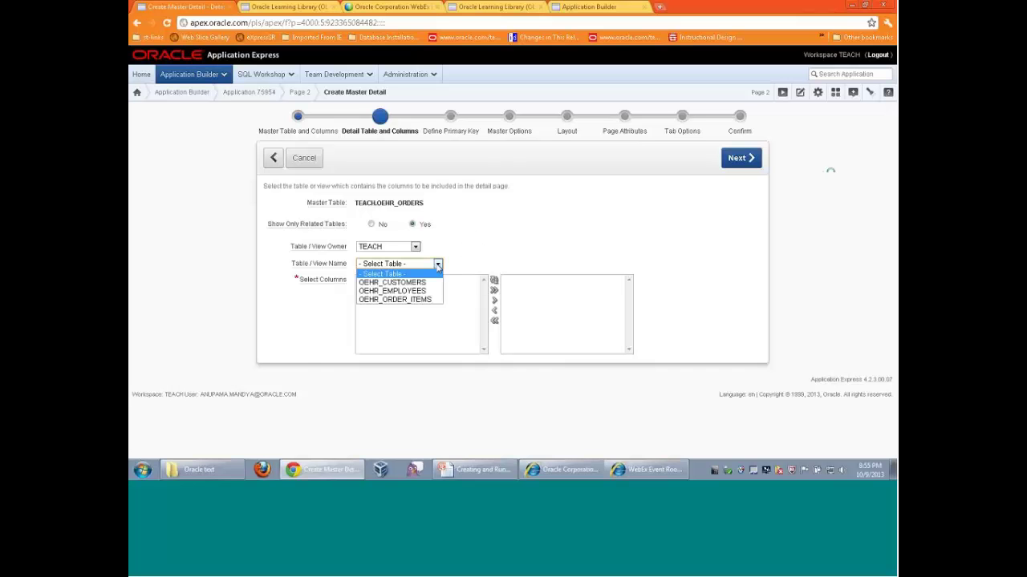
pyautogui.click(405, 300)
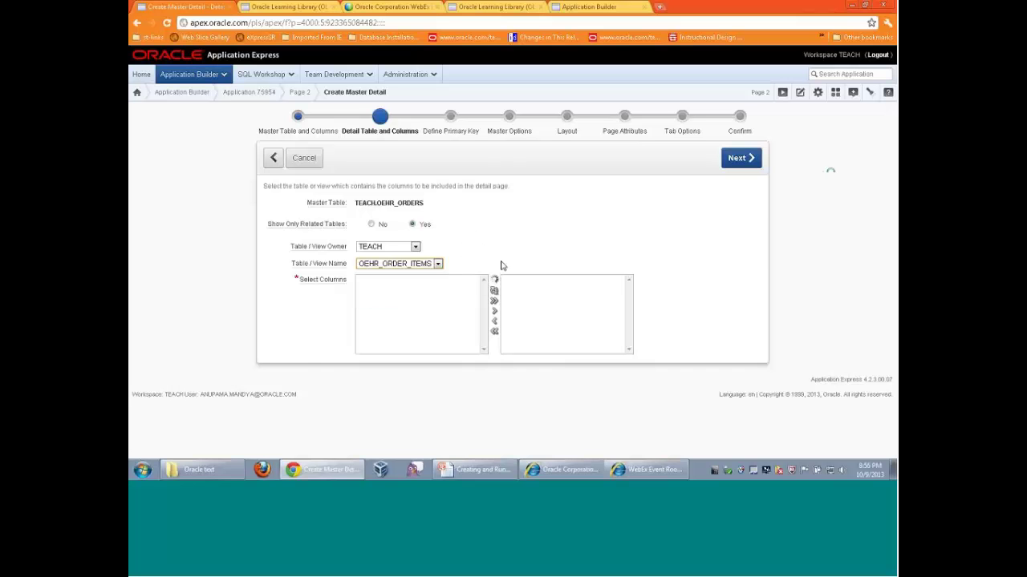
pyautogui.click(731, 159)
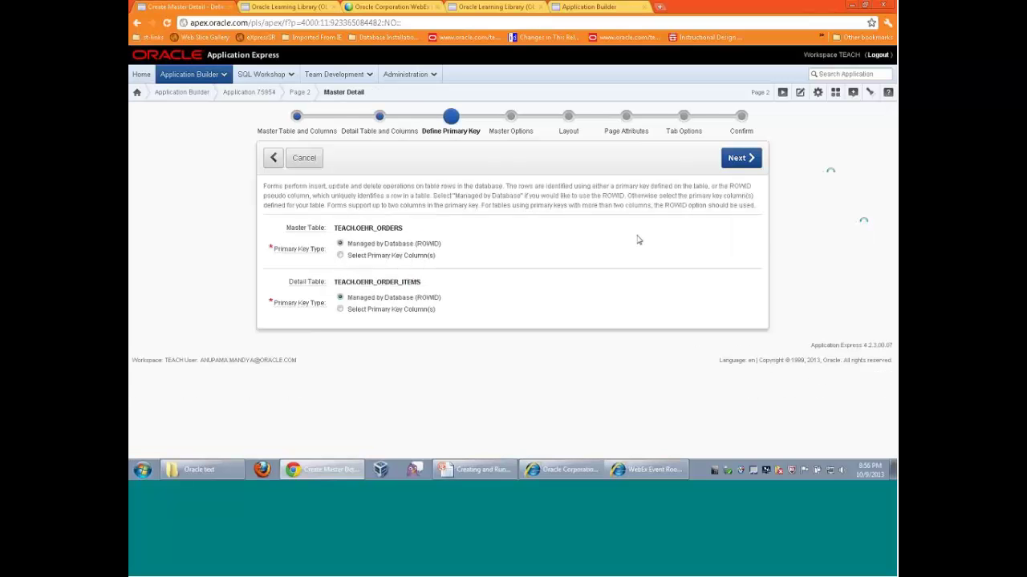
# Accept the default primary key, master options, two-page layout, page attributes and tab settings
pyautogui.click(740, 158)
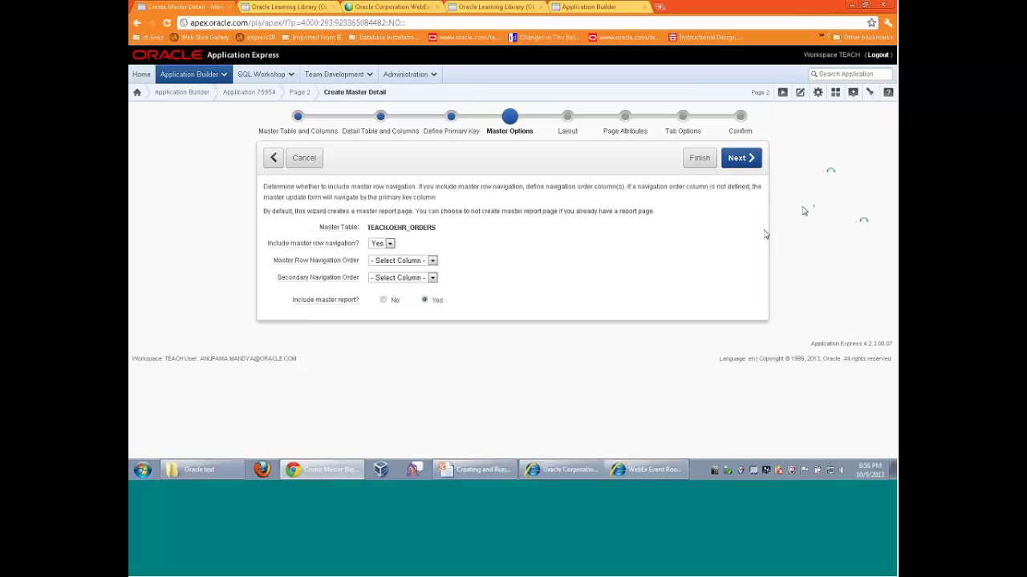
pyautogui.click(736, 160)
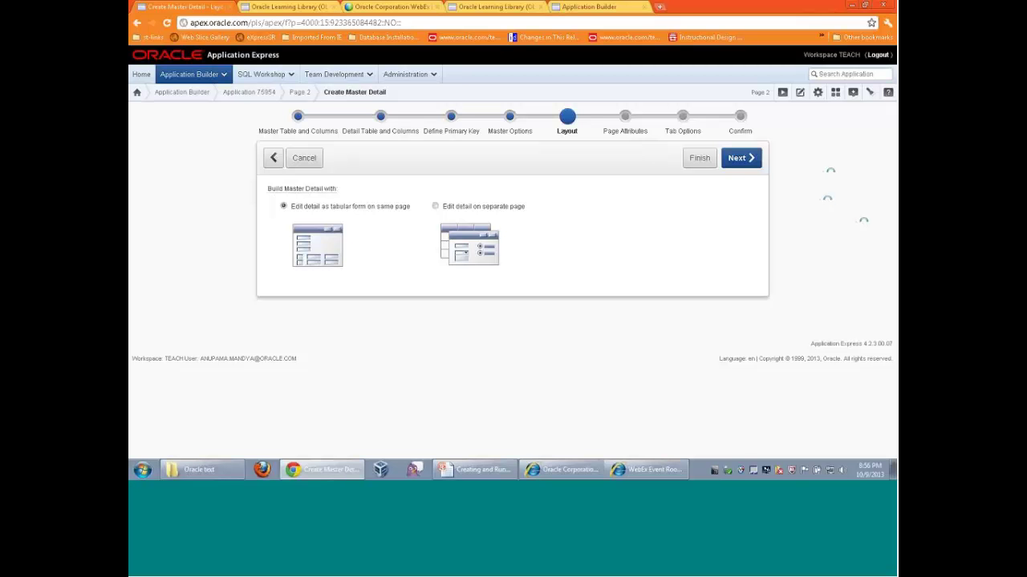
pyautogui.click(741, 169)
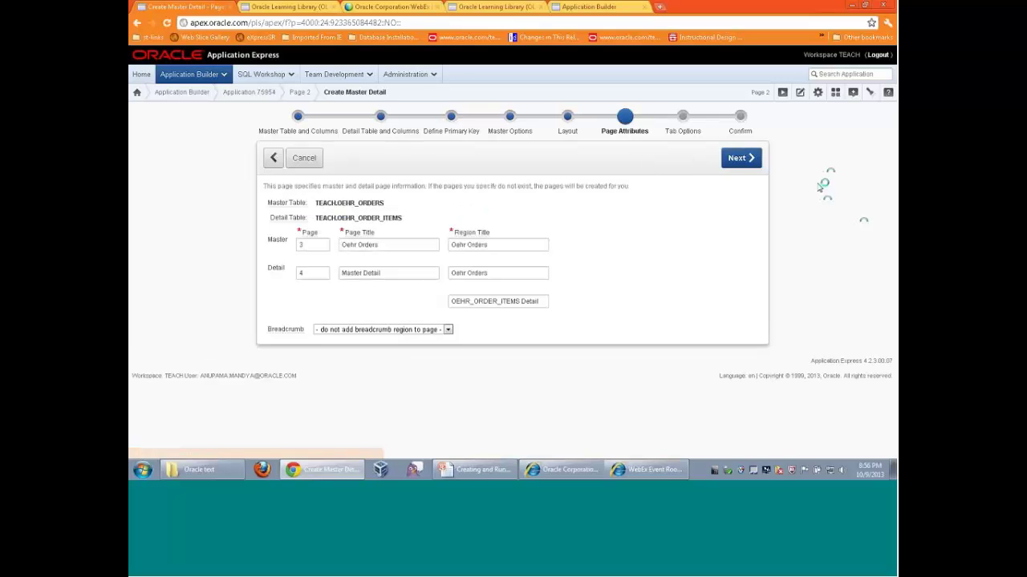
pyautogui.click(736, 160)
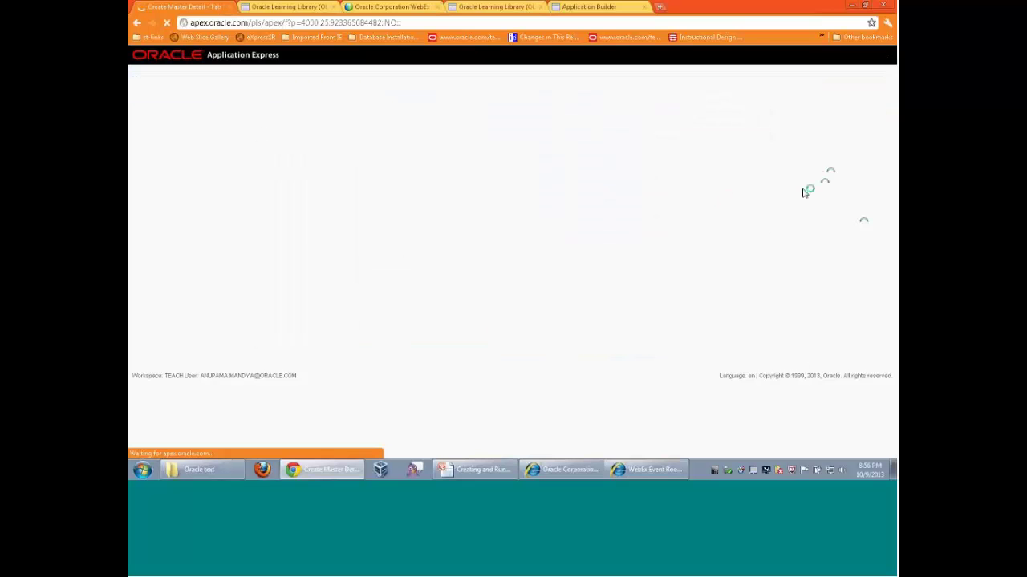
pyautogui.click(740, 165)
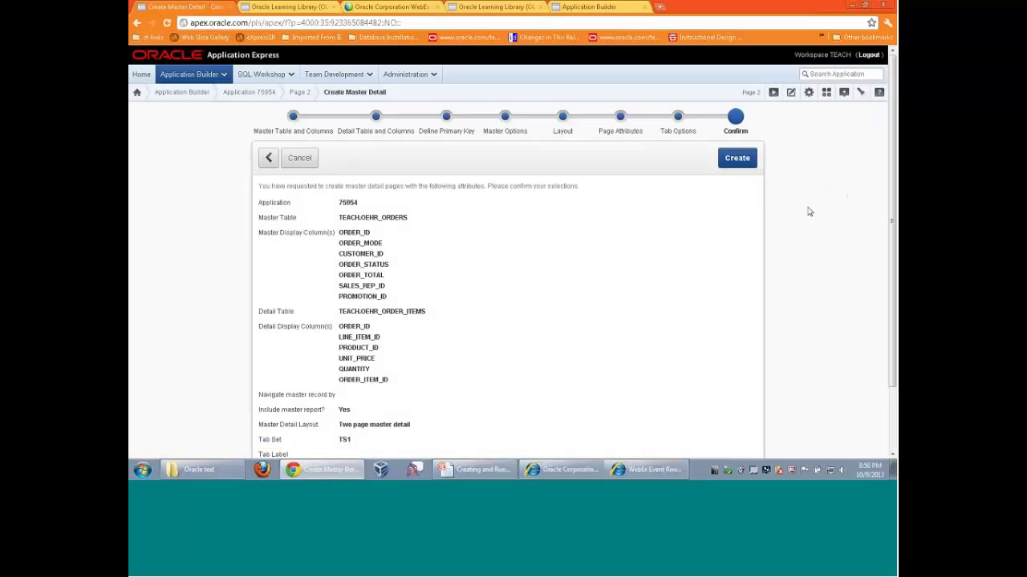
# Generate the master-detail pages and run the Oehr Orders report listing 105 orders
pyautogui.click(737, 164)
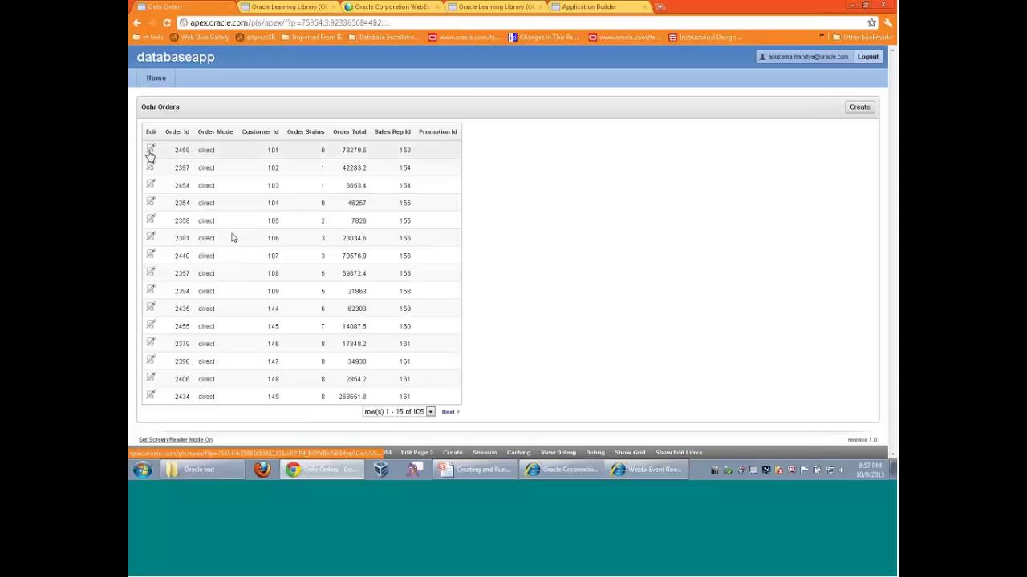
# Inspect order 2458's master-detail form and tick its first line item, then go Home
pyautogui.click(150, 150)
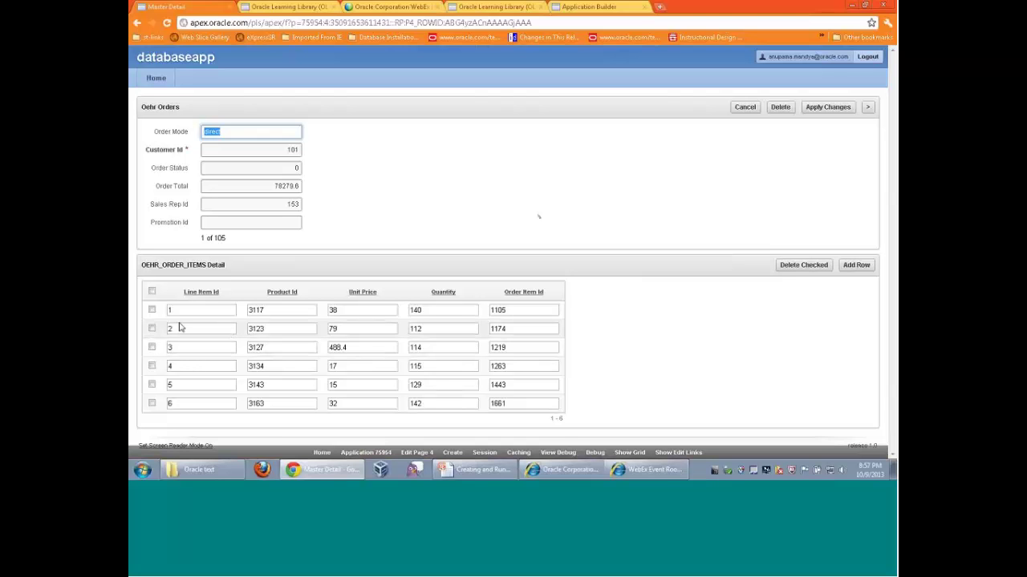
pyautogui.click(370, 232)
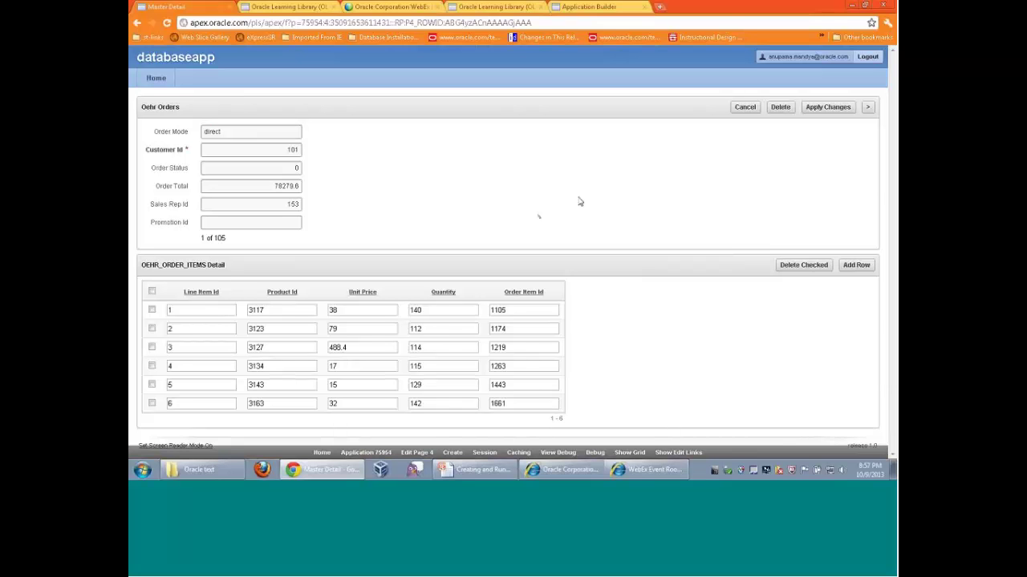
pyautogui.click(152, 311)
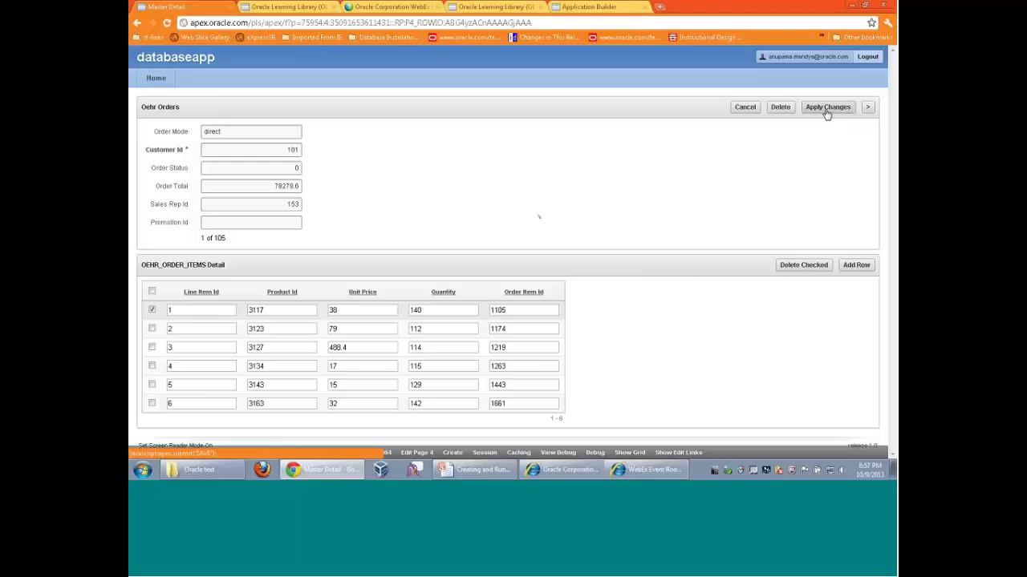
pyautogui.click(157, 84)
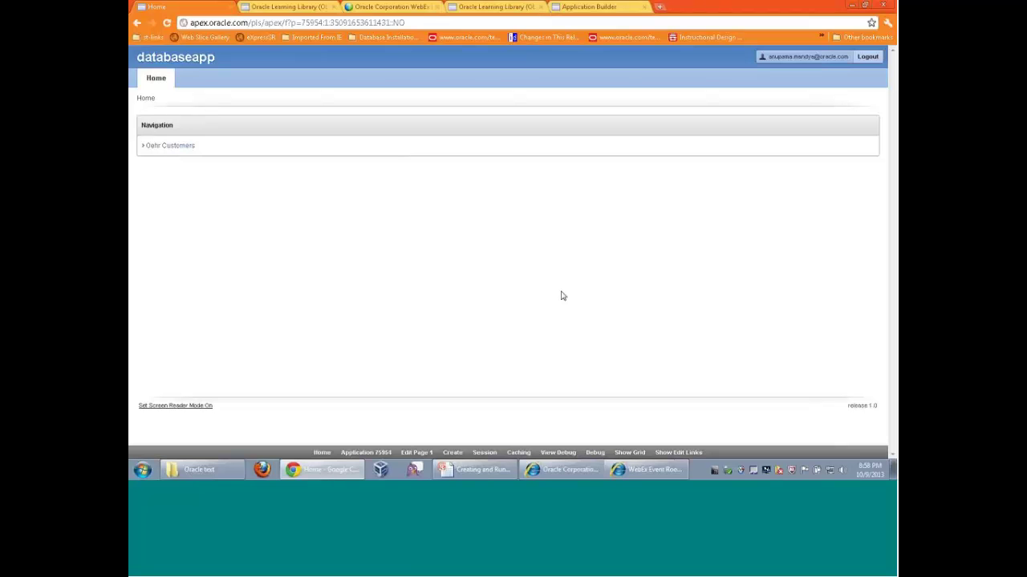
# Show Application 75954's User Interfaces properties, listing only the Desktop interface
pyautogui.click(367, 452)
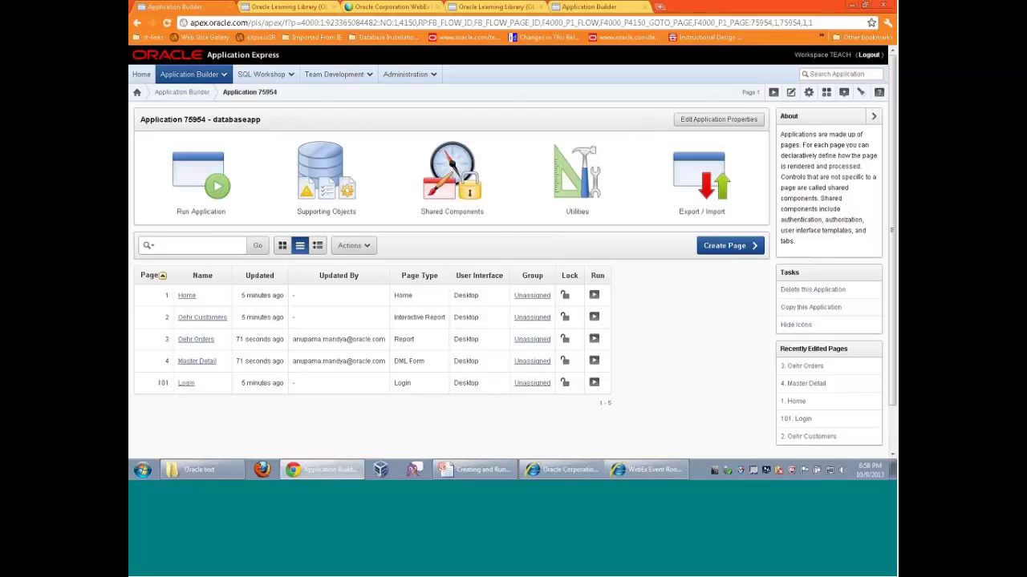
pyautogui.click(721, 120)
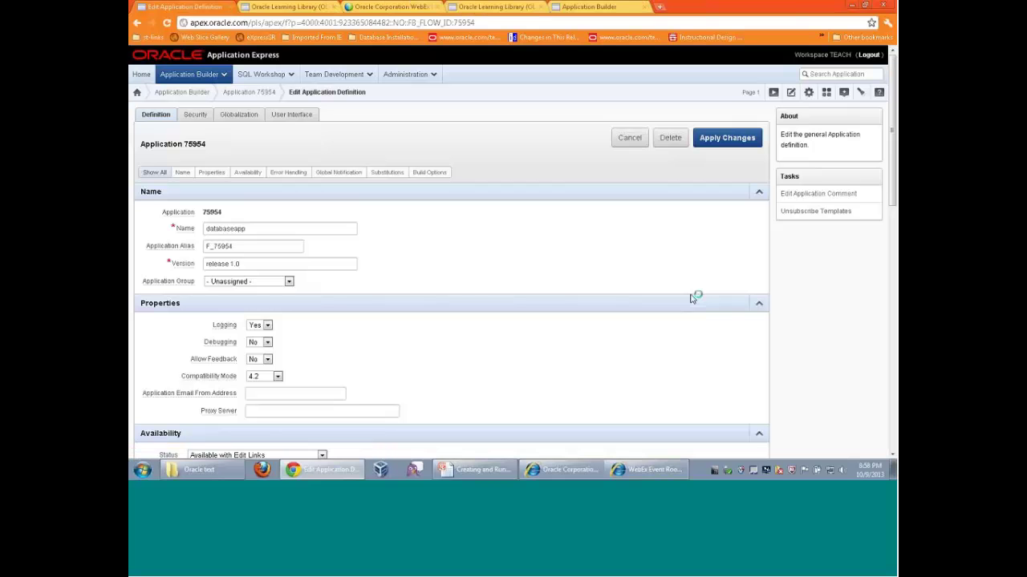
pyautogui.click(290, 116)
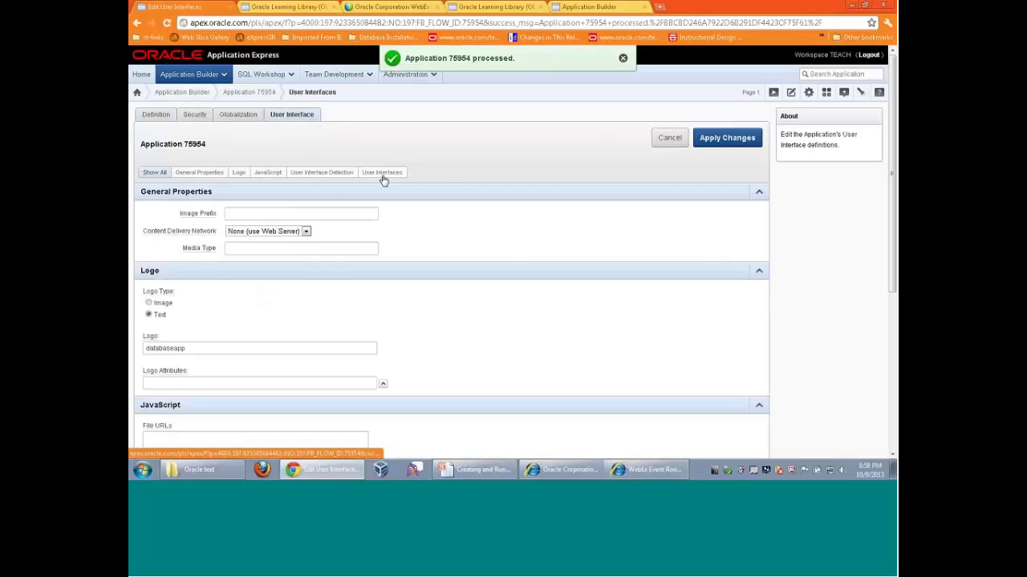
pyautogui.click(382, 174)
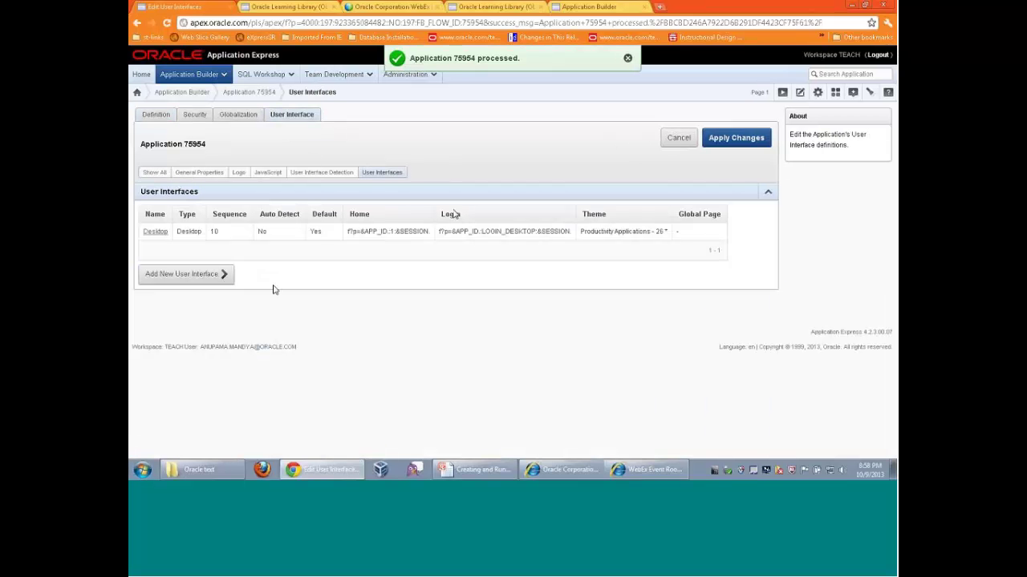
pyautogui.click(198, 277)
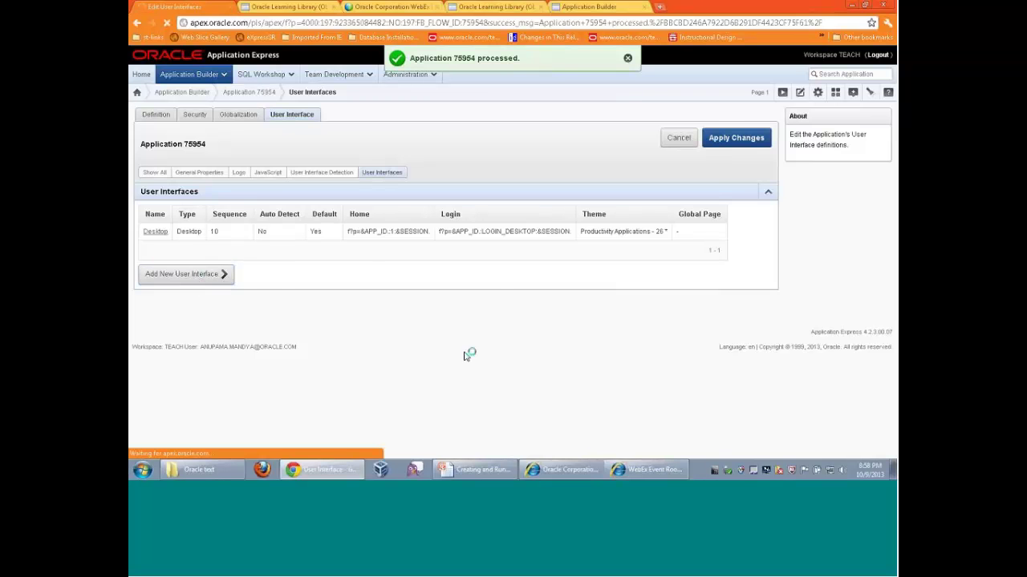
# Add a jQuery Mobile Smartphone interface with Theme 50, creating mobile Home and Login pages
pyautogui.click(403, 205)
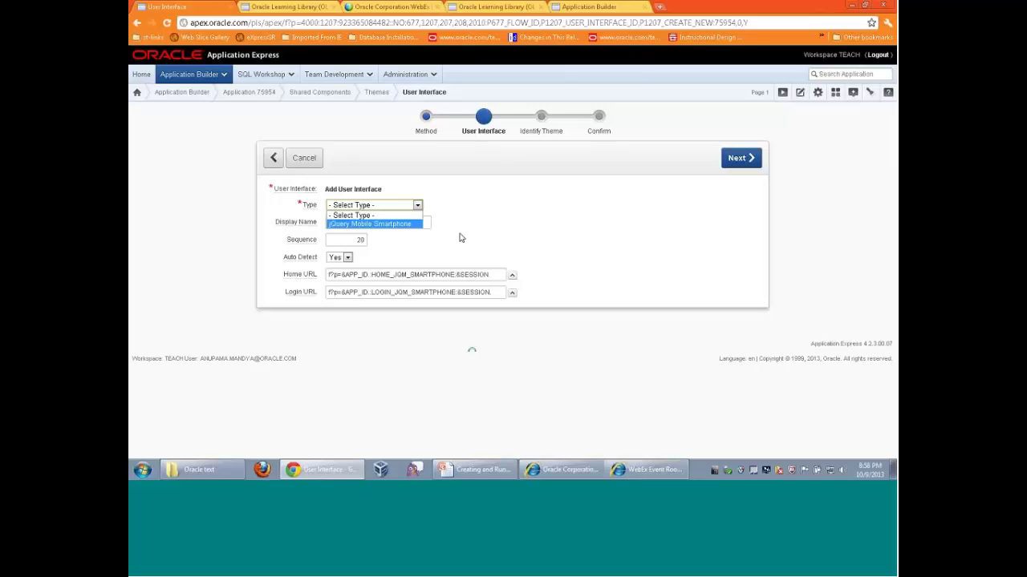
pyautogui.press('Return')
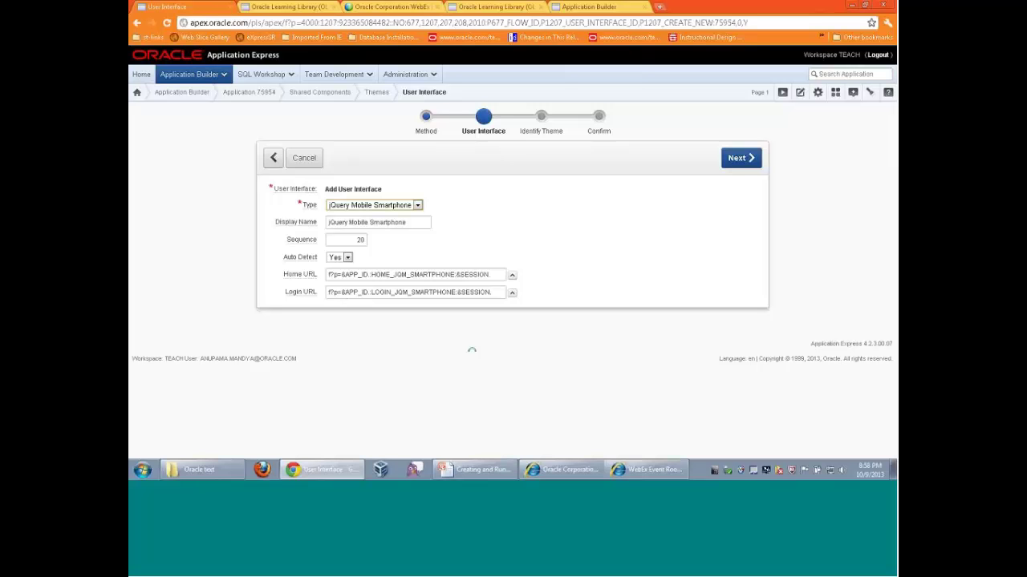
pyautogui.click(741, 161)
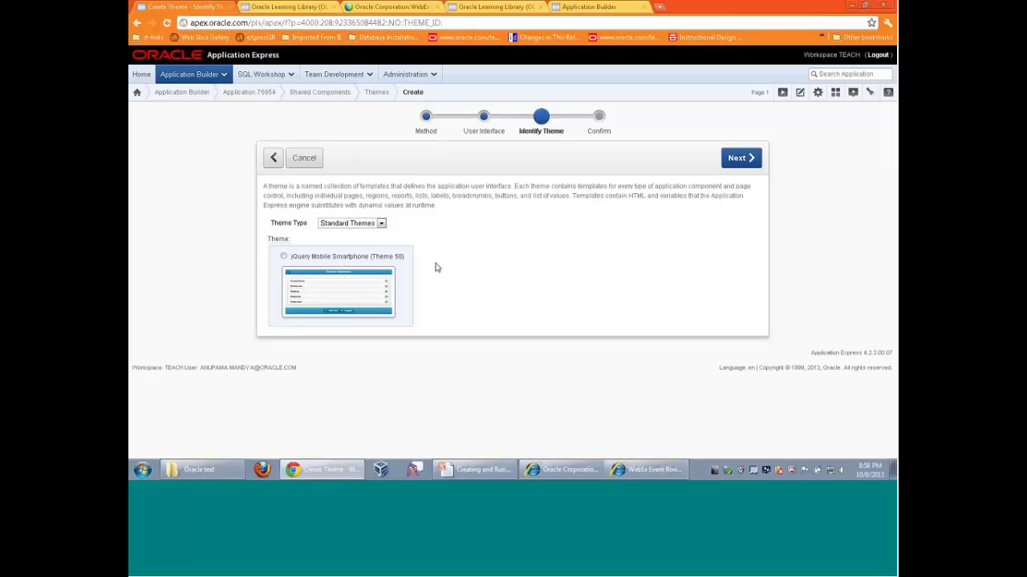
pyautogui.click(283, 255)
pyautogui.click(737, 158)
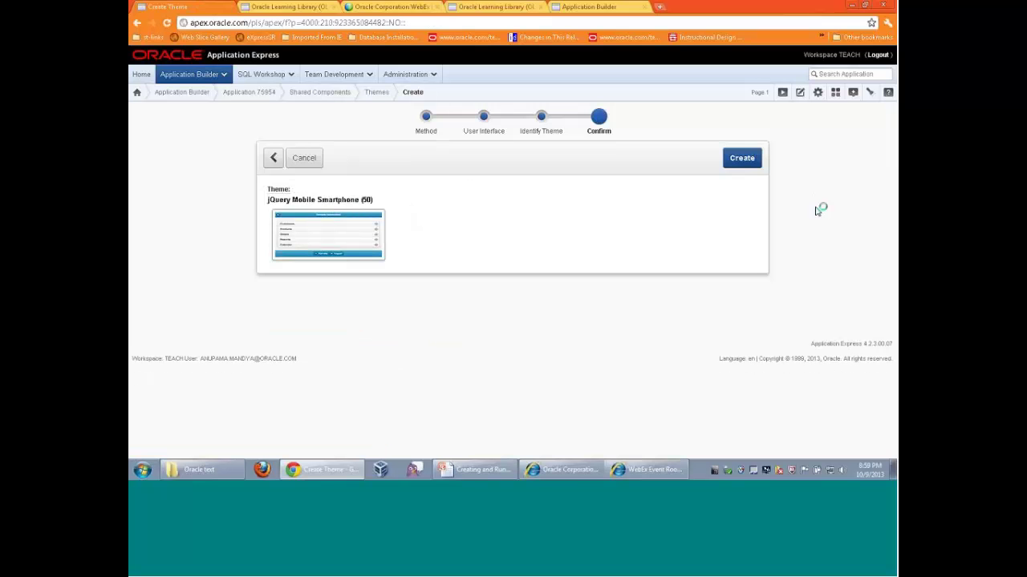
pyautogui.click(745, 165)
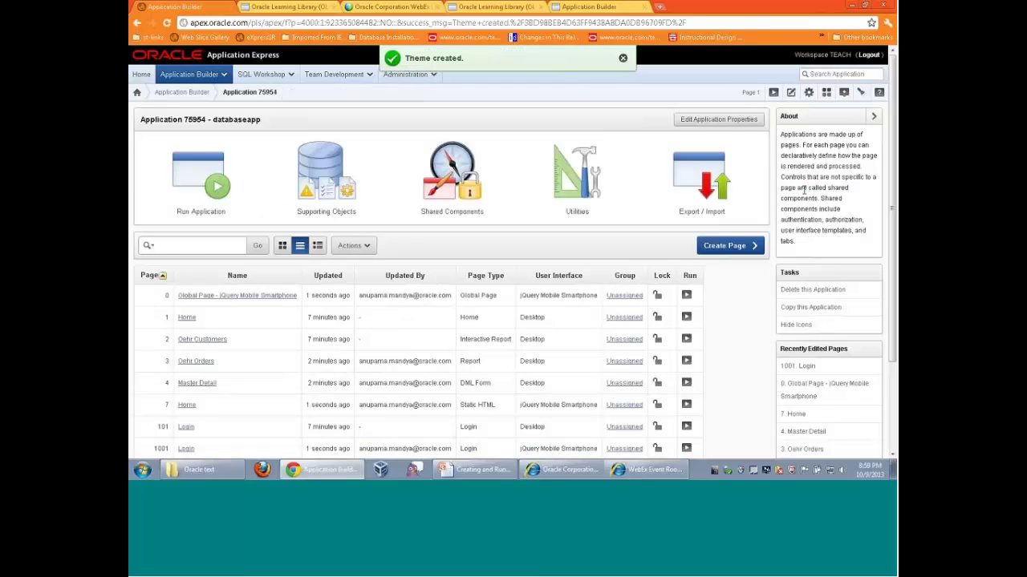
# Open the running databaseapp in a new browser tab from the page list
pyautogui.scroll(-1, 718, 339)
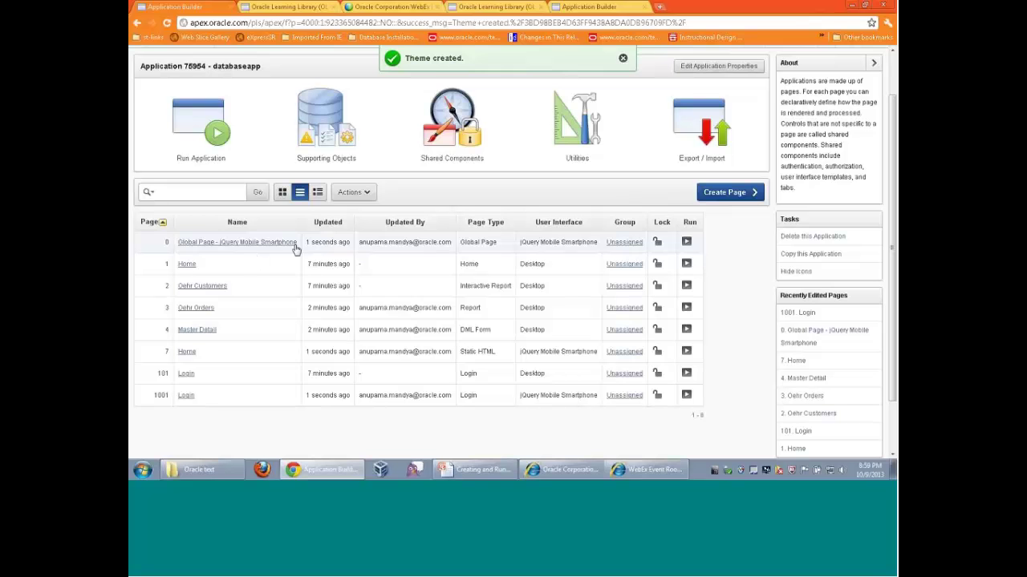
pyautogui.scroll(1, 718, 345)
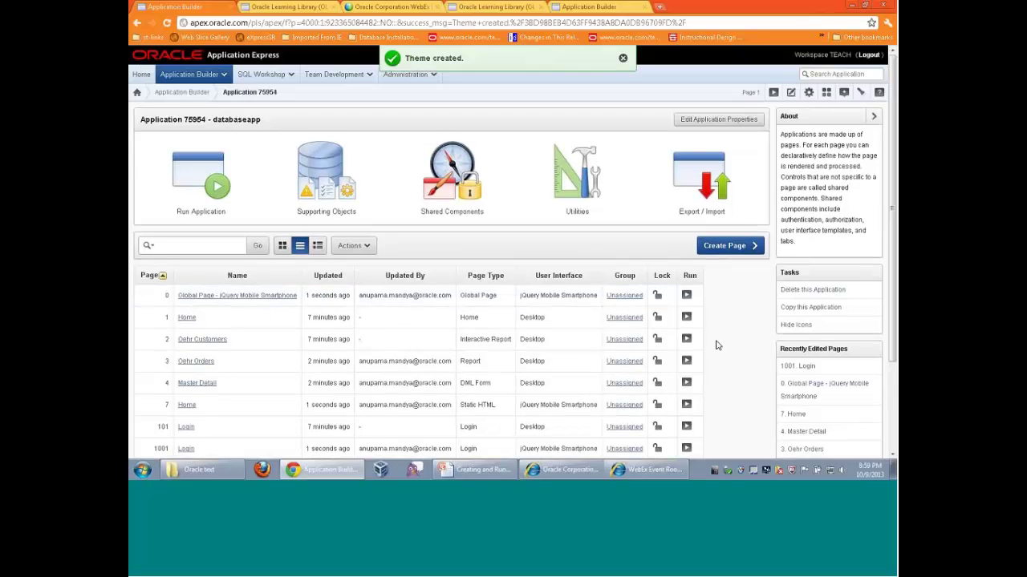
pyautogui.scroll(-1, 718, 345)
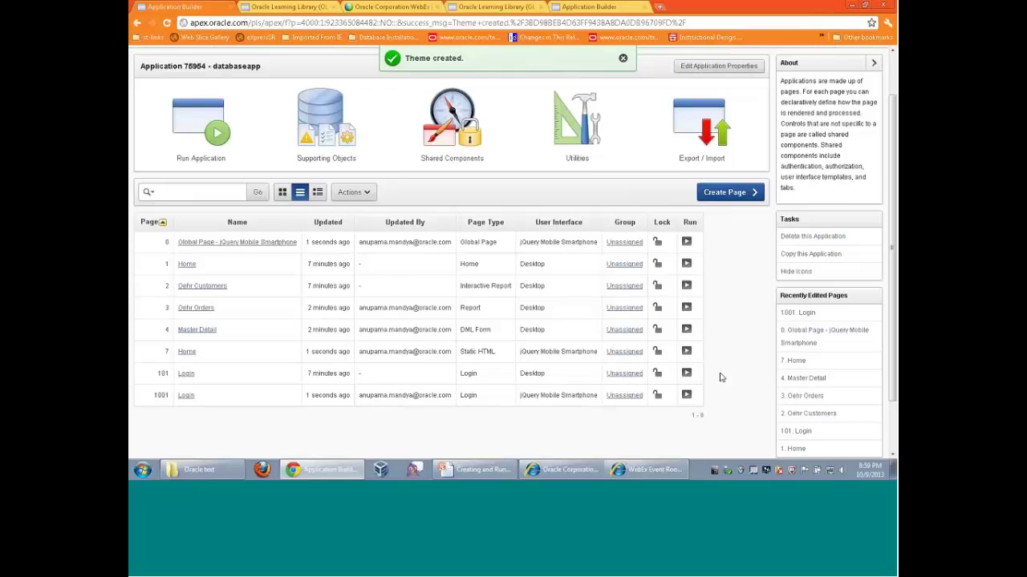
pyautogui.scroll(1, 722, 373)
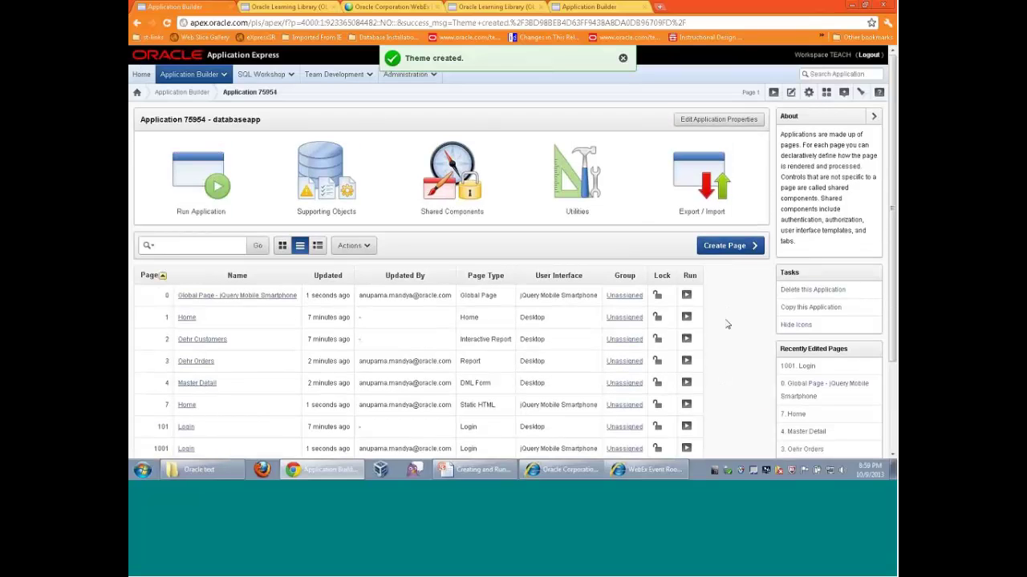
pyautogui.rightClick(774, 95)
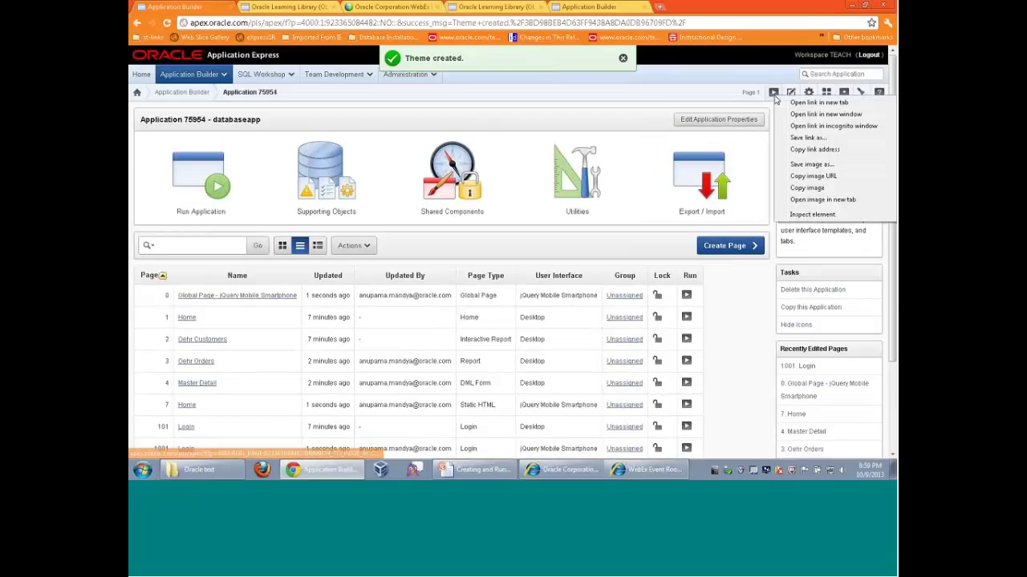
pyautogui.click(798, 103)
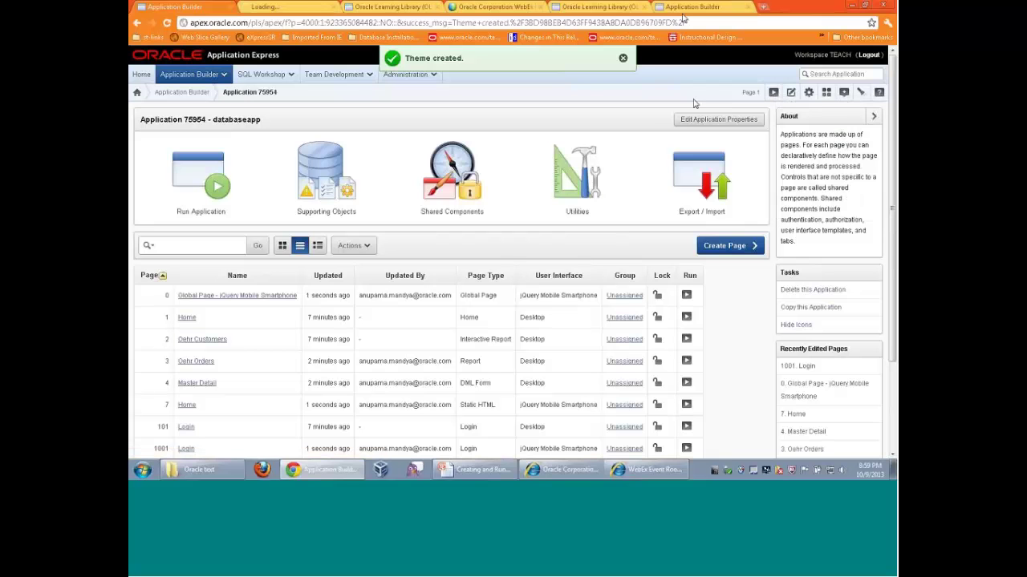
pyautogui.click(276, 7)
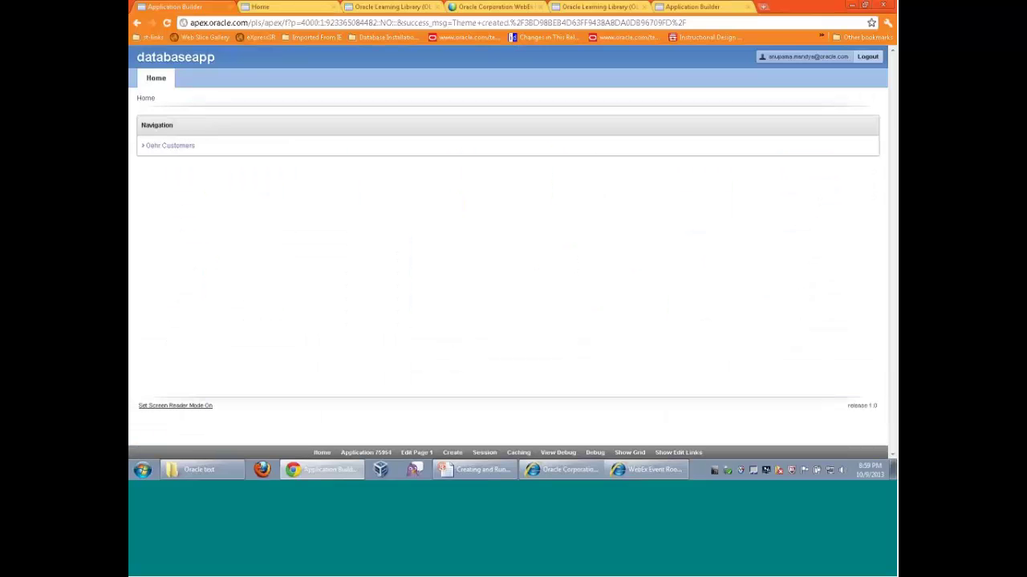
# Run the mobile Home page 7 in a new tab, then return to the page list
pyautogui.click(179, 7)
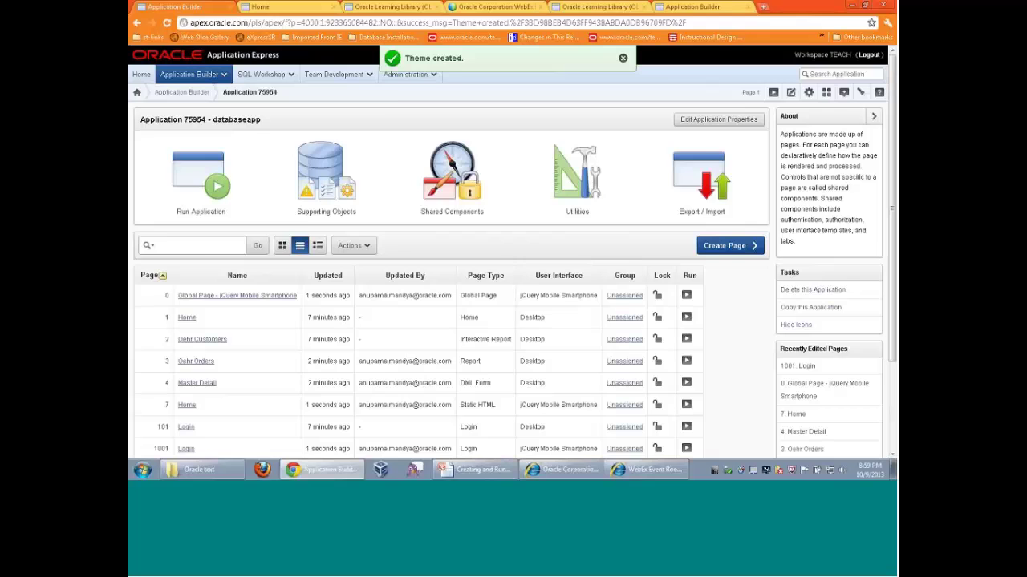
pyautogui.scroll(-2, 681, 374)
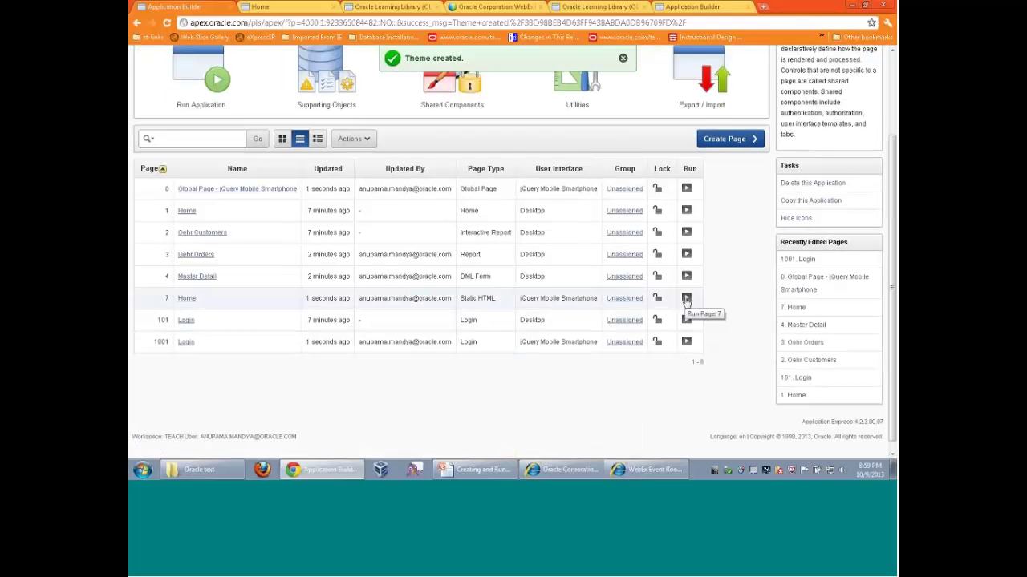
pyautogui.rightClick(686, 299)
pyautogui.click(754, 290)
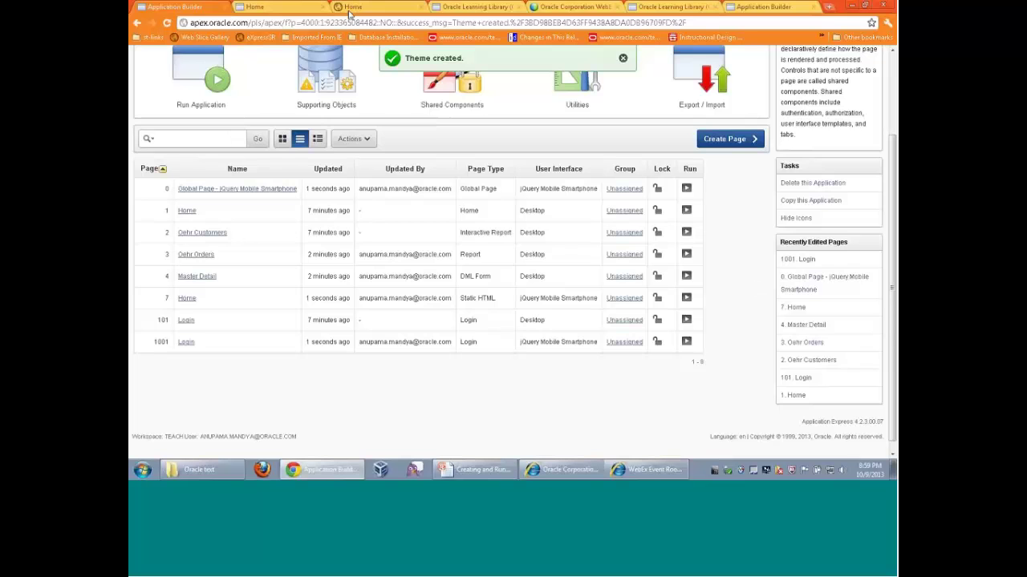
pyautogui.click(352, 7)
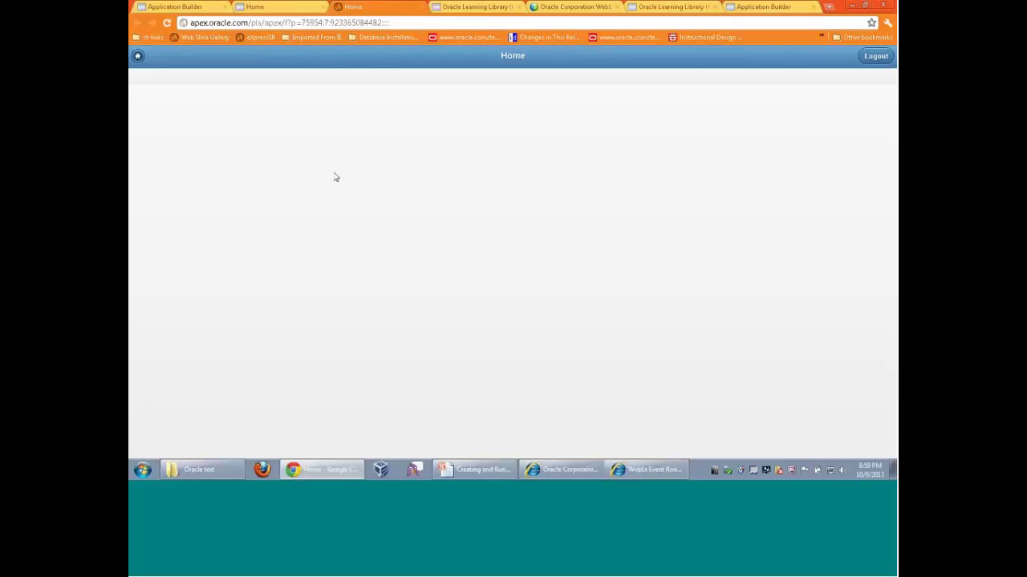
pyautogui.click(232, 5)
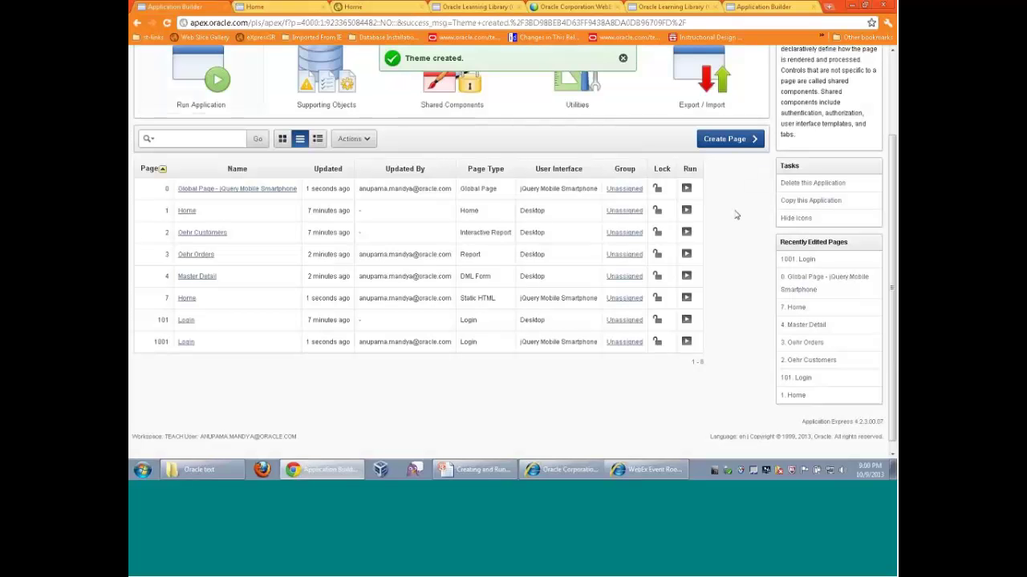
pyautogui.scroll(2, 733, 215)
# Start a jQuery Mobile Smartphone List View report page in the Create Page wizard
pyautogui.click(729, 197)
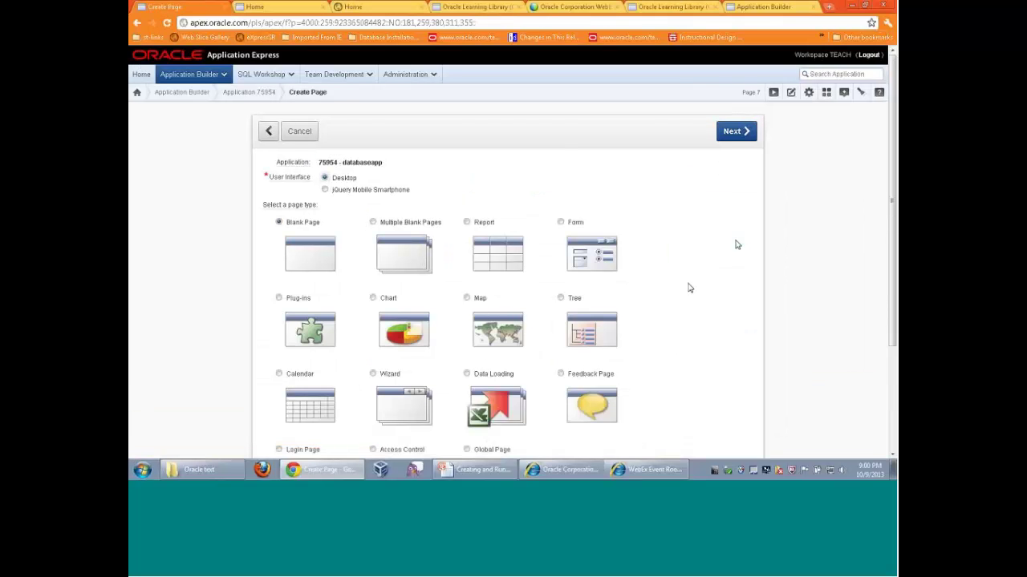
pyautogui.click(325, 190)
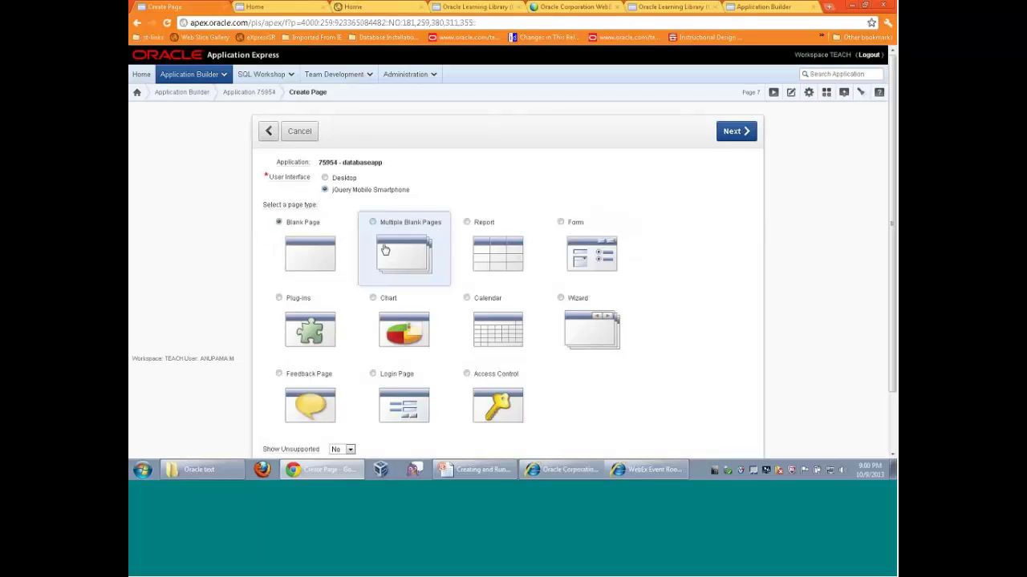
pyautogui.click(468, 224)
pyautogui.click(738, 135)
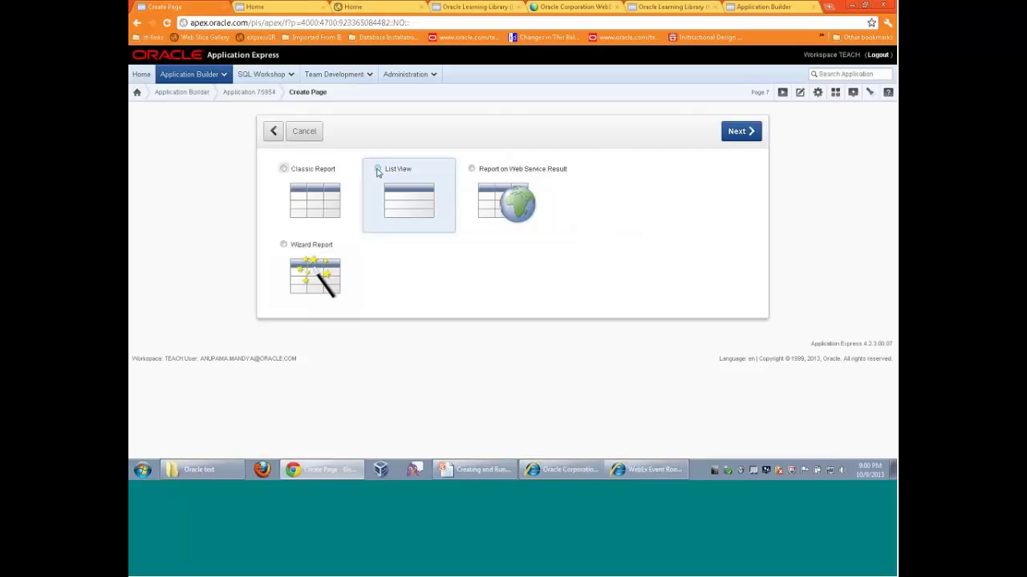
pyautogui.click(378, 170)
pyautogui.click(737, 134)
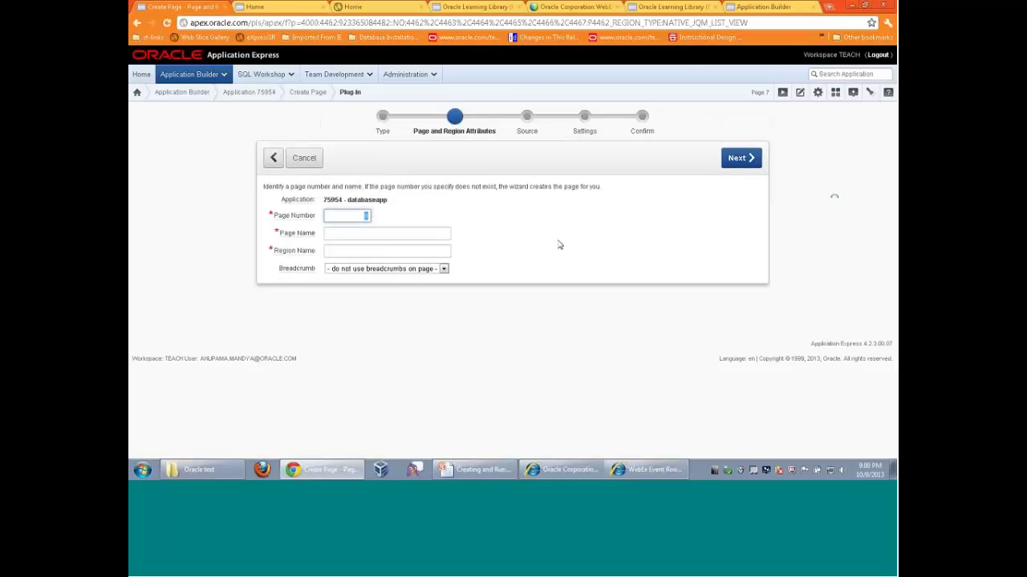
# Name page 8 and its region 'Mobile report'
pyautogui.click(386, 232)
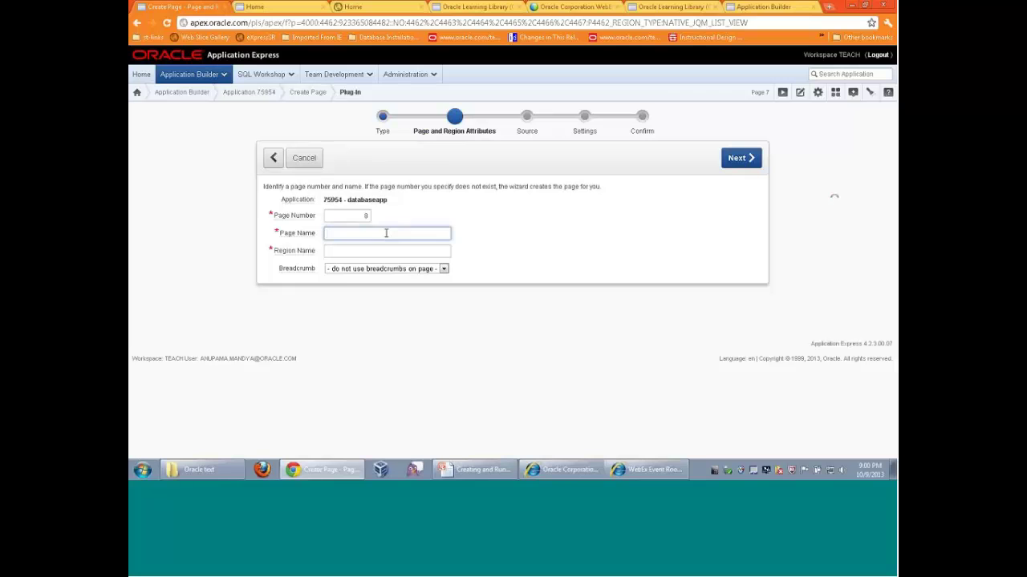
pyautogui.write('report FOR MOBILE')
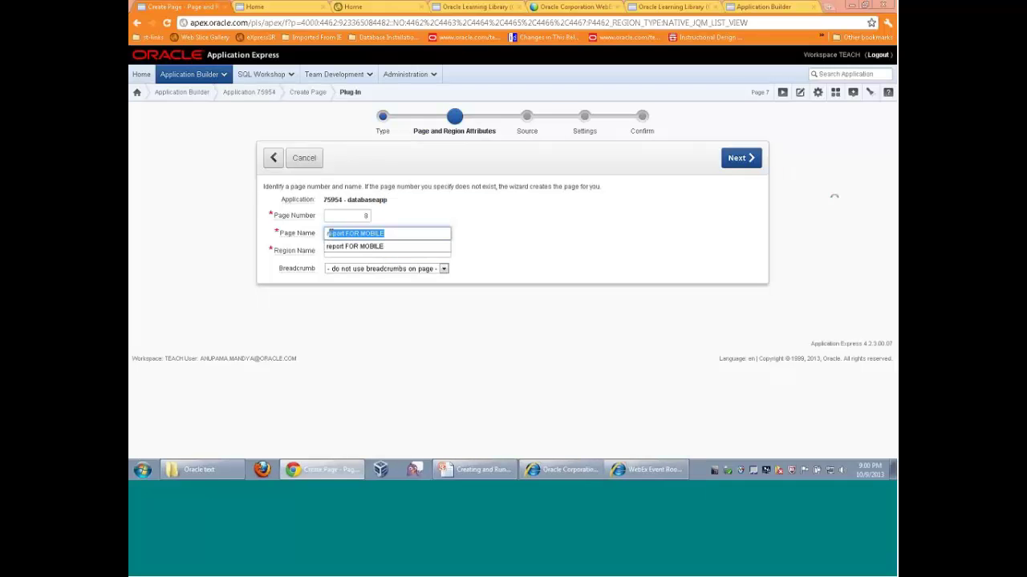
pyautogui.click(403, 246)
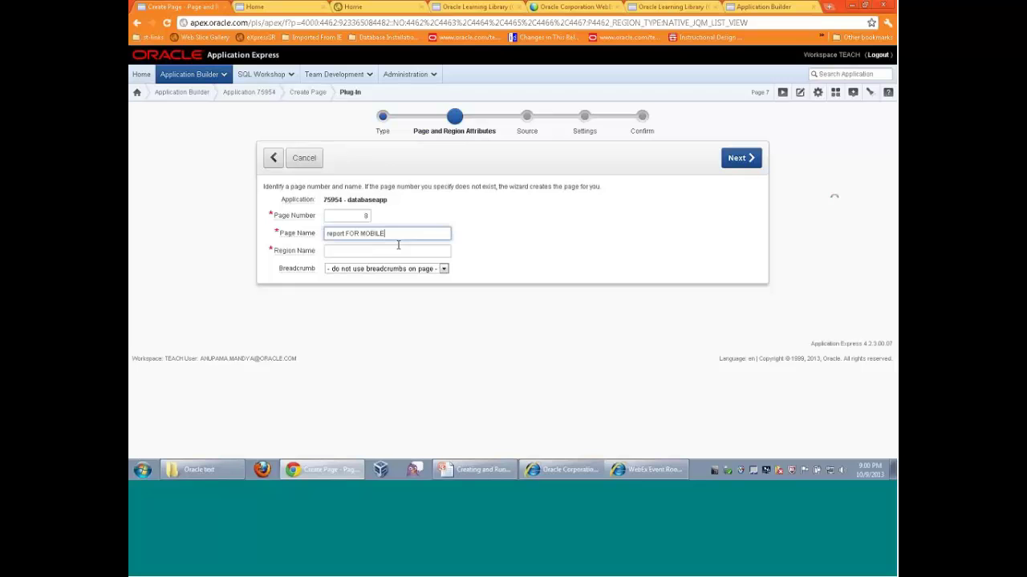
pyautogui.click(372, 251)
pyautogui.moveTo(385, 233); pyautogui.dragTo(325, 232)
pyautogui.write('M')
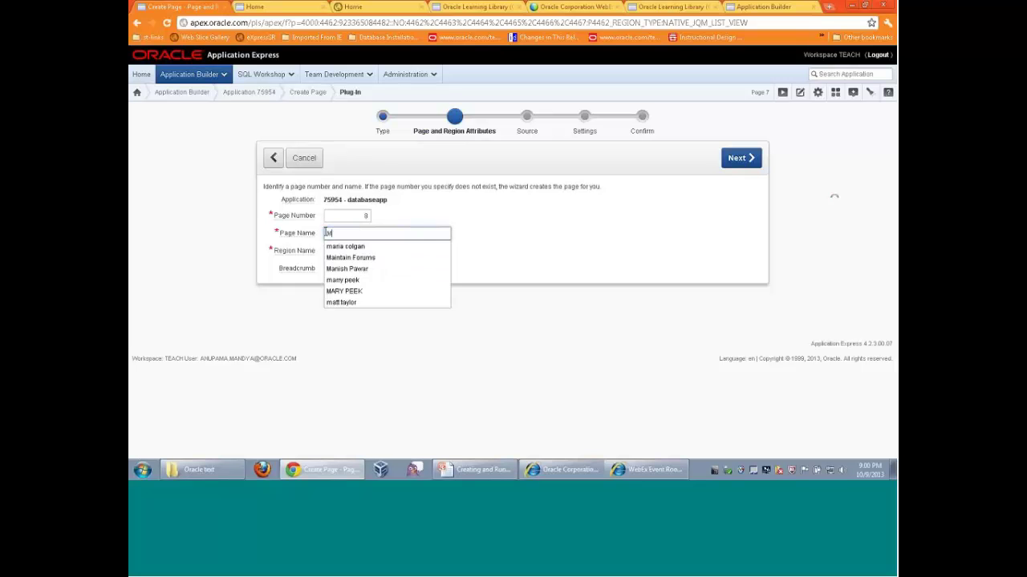
pyautogui.write('obil')
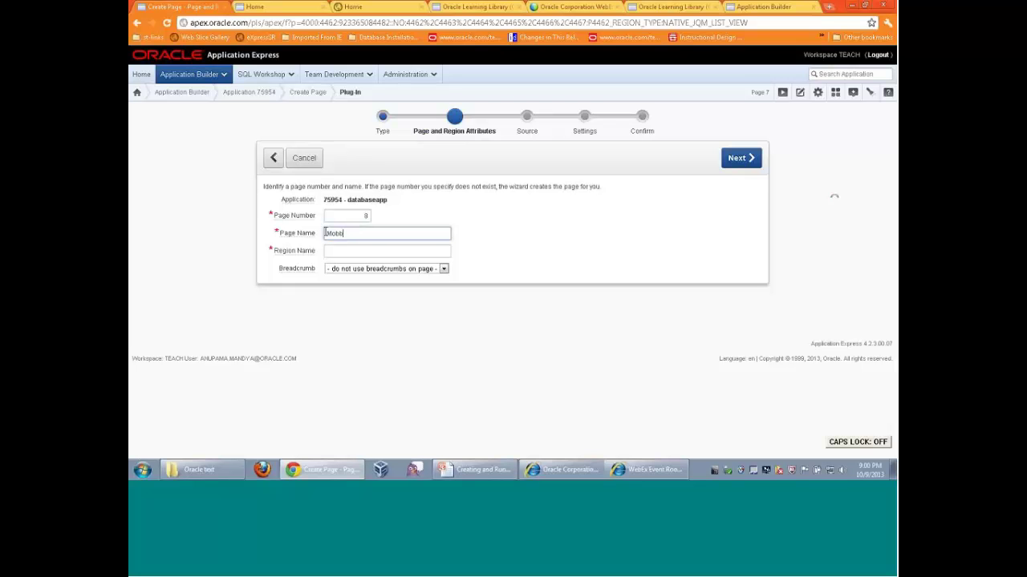
pyautogui.write('e r')
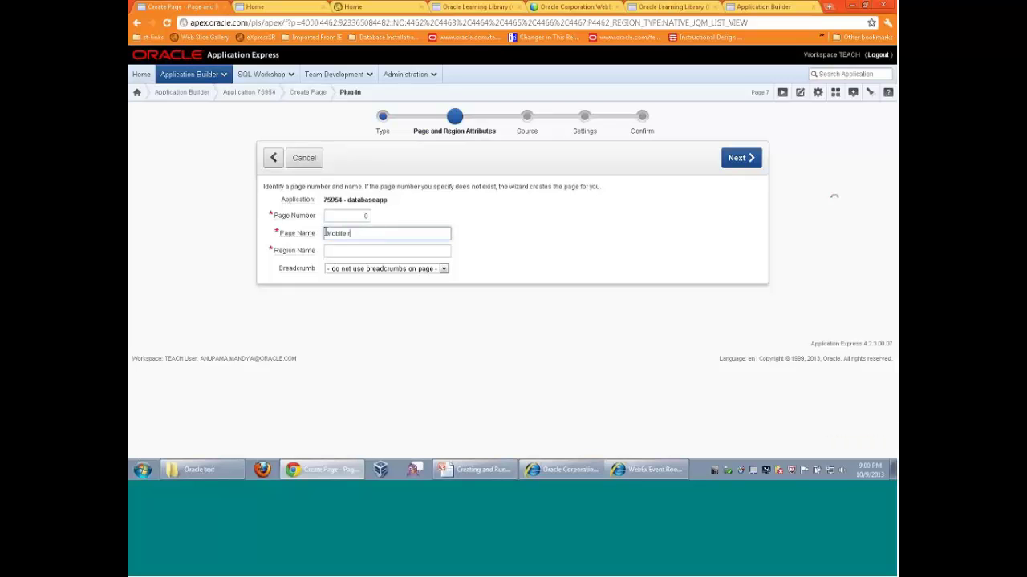
pyautogui.write('eport')
pyautogui.click(337, 251)
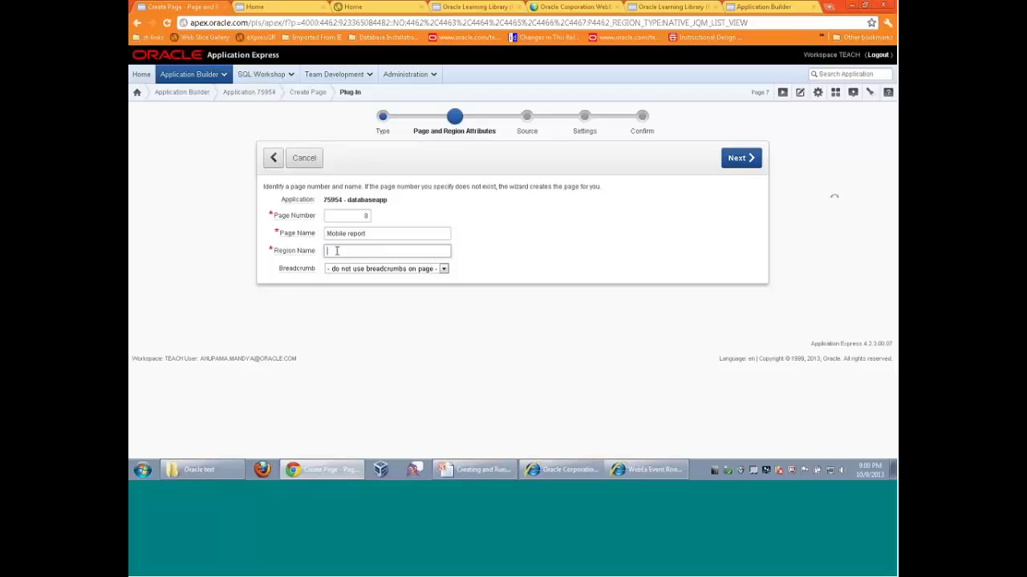
pyautogui.write('Mobile report')
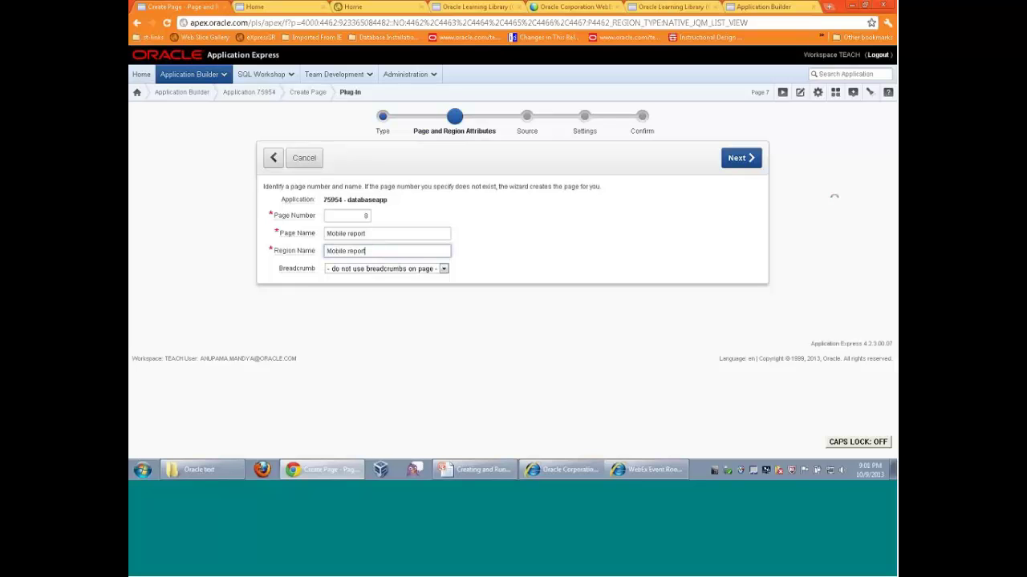
pyautogui.click(738, 158)
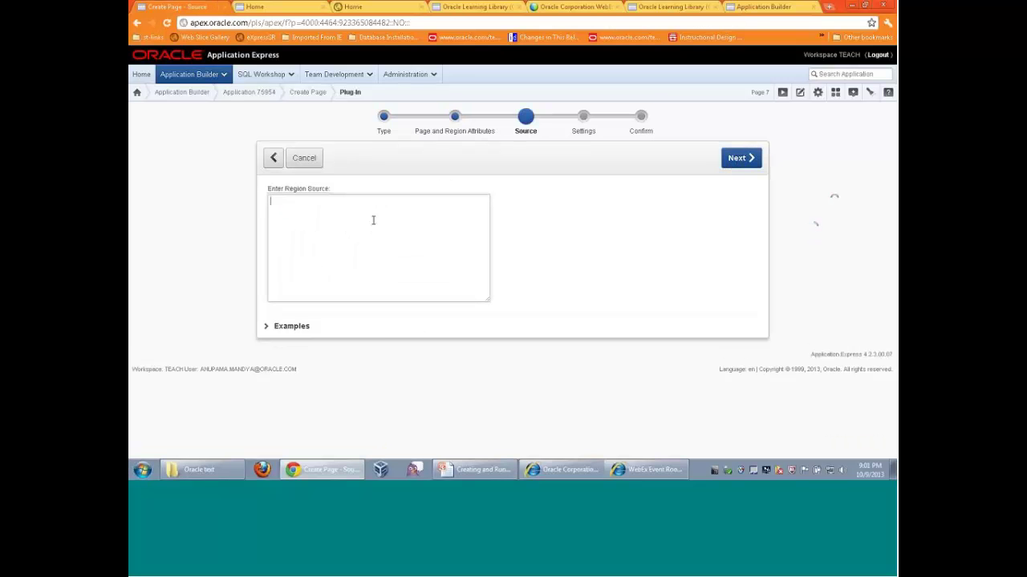
# Use 'select * from oehr_employees' as the list view's region source
pyautogui.click(373, 220)
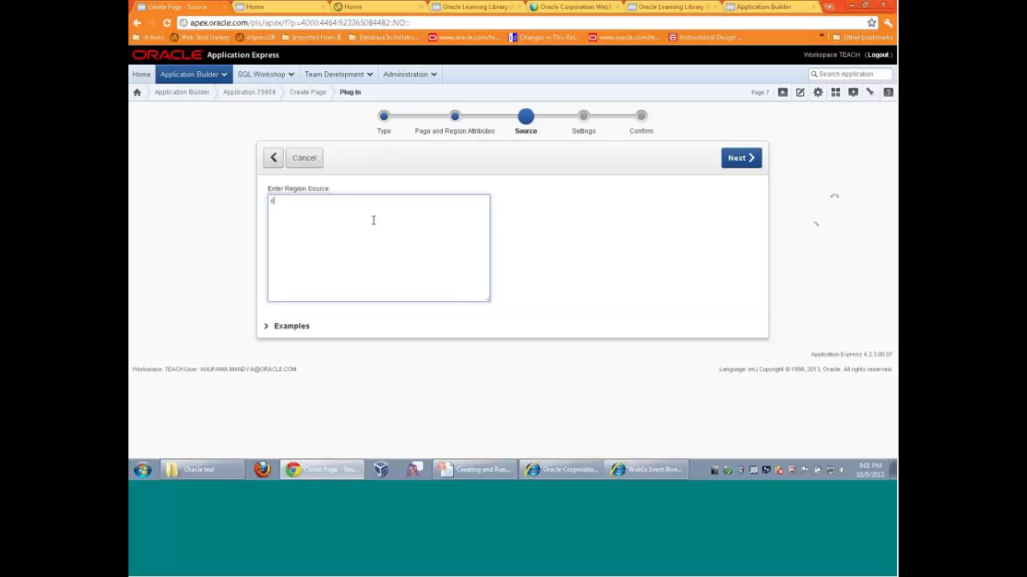
pyautogui.write('select * from oehr_employees;')
pyautogui.click(741, 157)
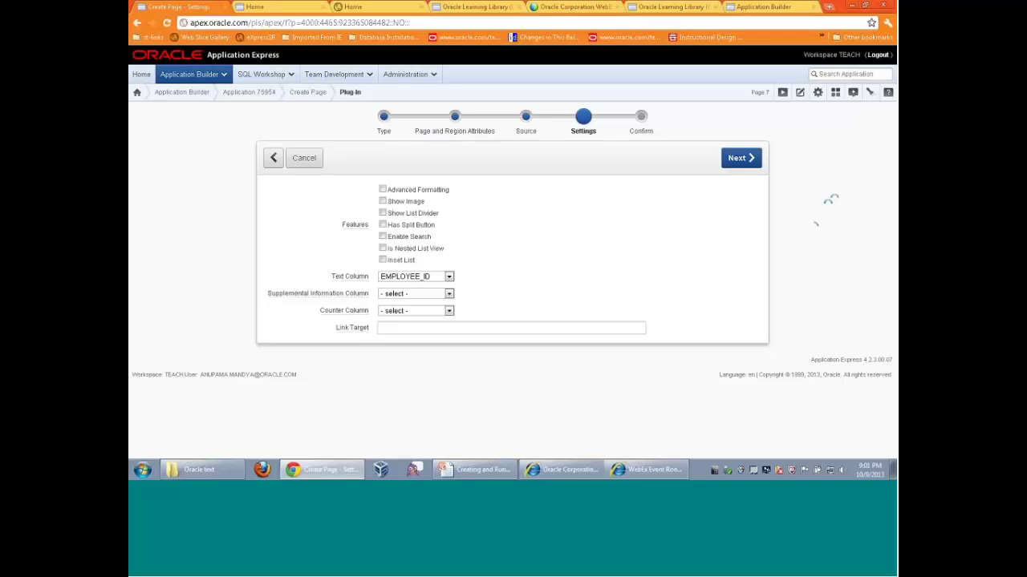
# Enable search, show FIRST_NAME with LAST_NAME as supplemental info, then create and run the page
pyautogui.click(383, 239)
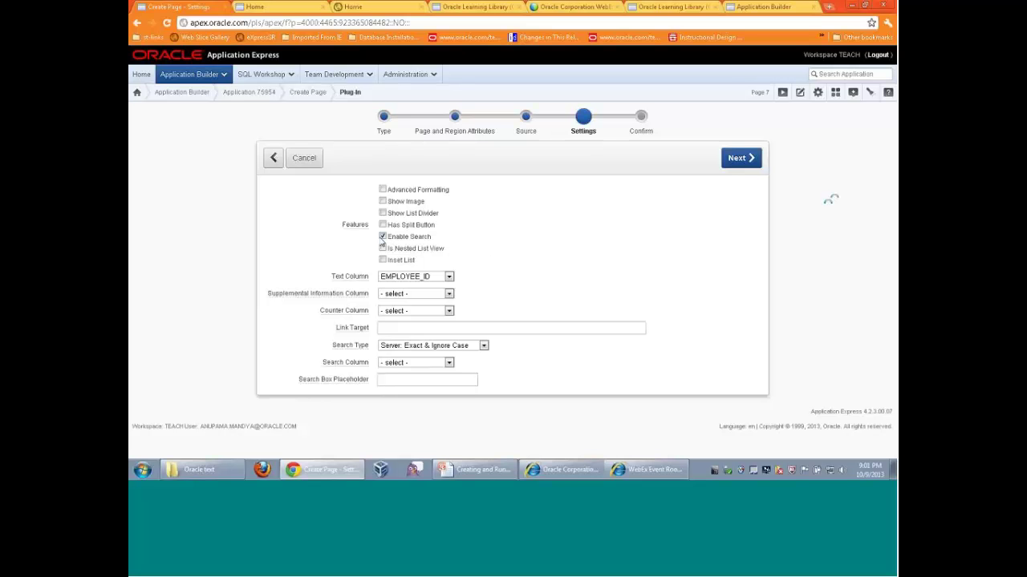
pyautogui.click(449, 277)
pyautogui.click(412, 295)
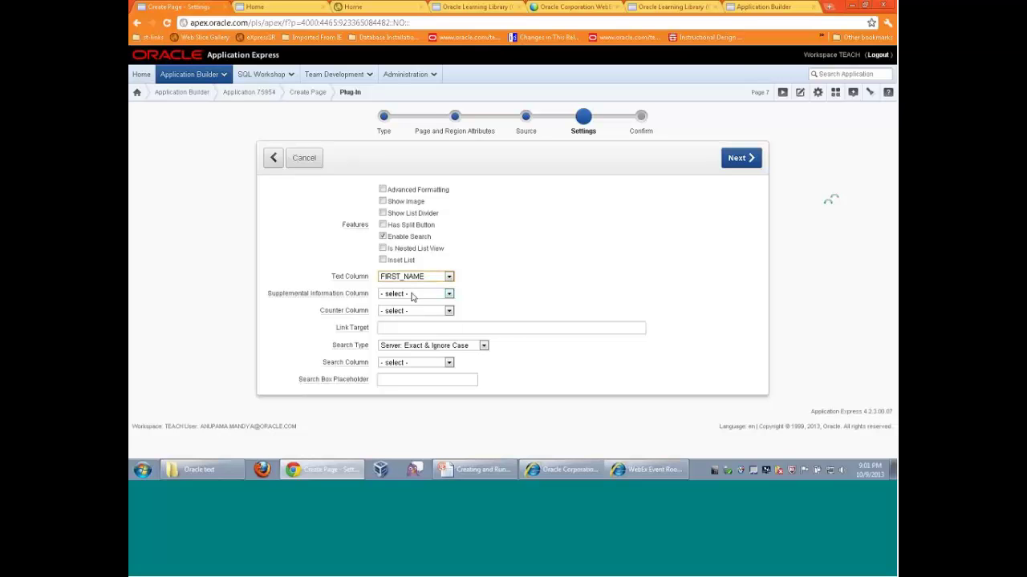
pyautogui.click(448, 297)
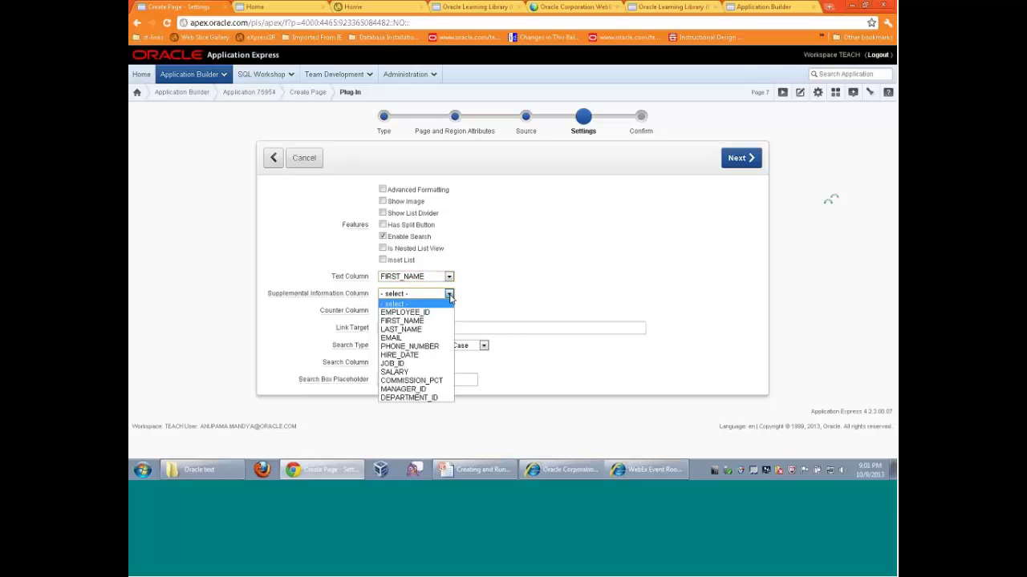
pyautogui.click(409, 330)
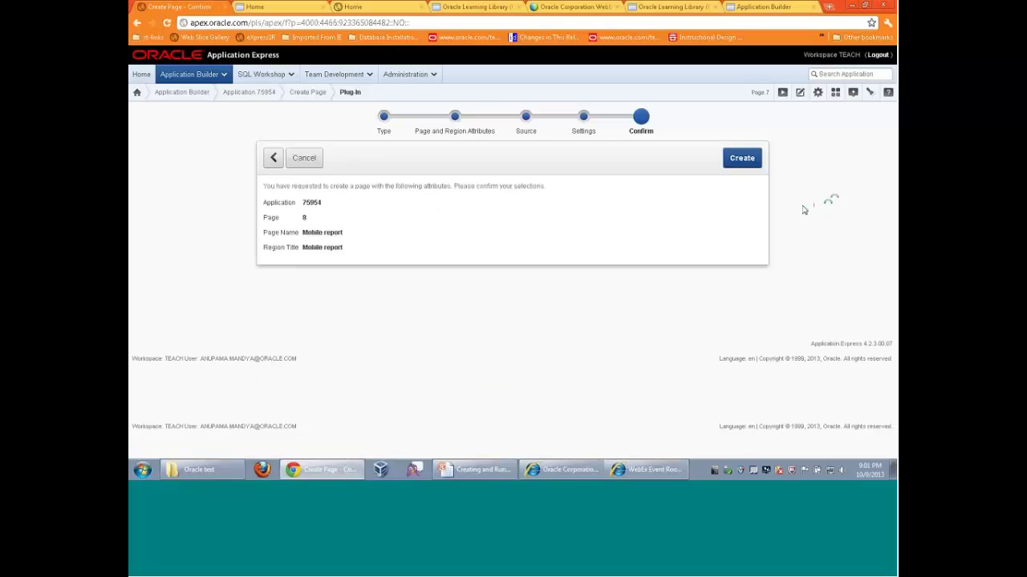
pyautogui.click(736, 164)
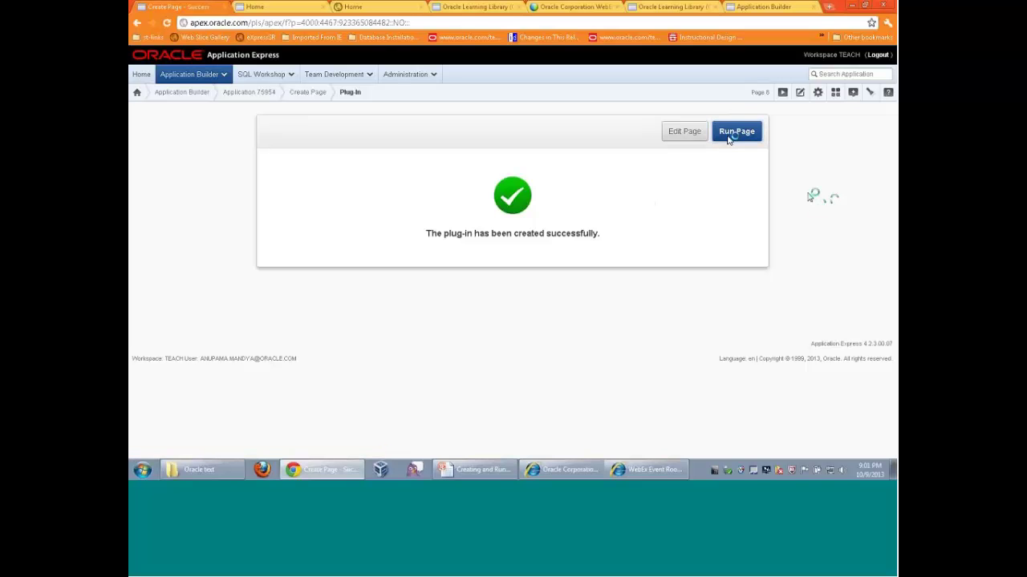
pyautogui.click(732, 134)
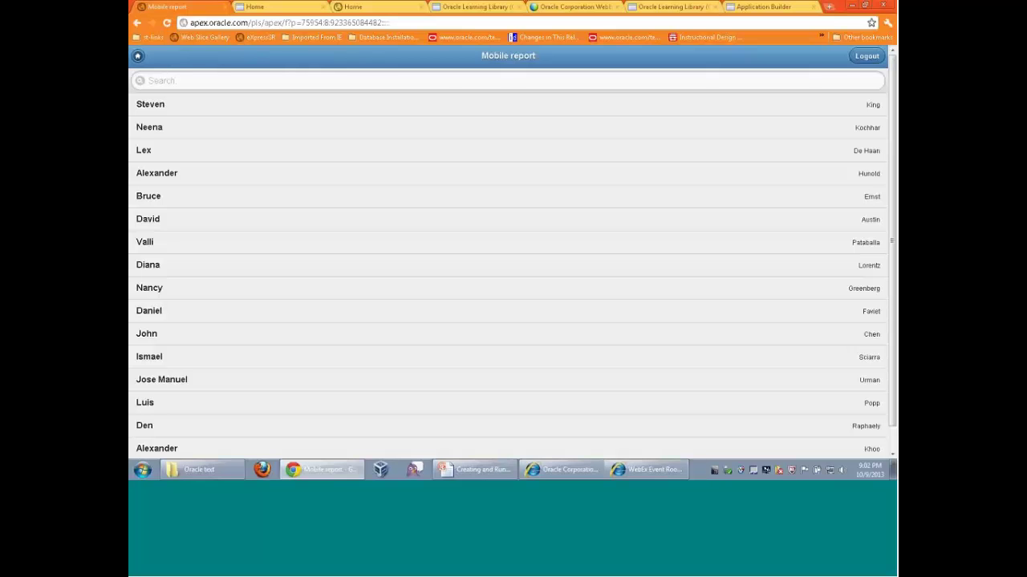
# Type an employee's first name, capitalised, in the Mobile report search box to filter the list
pyautogui.click(446, 83)
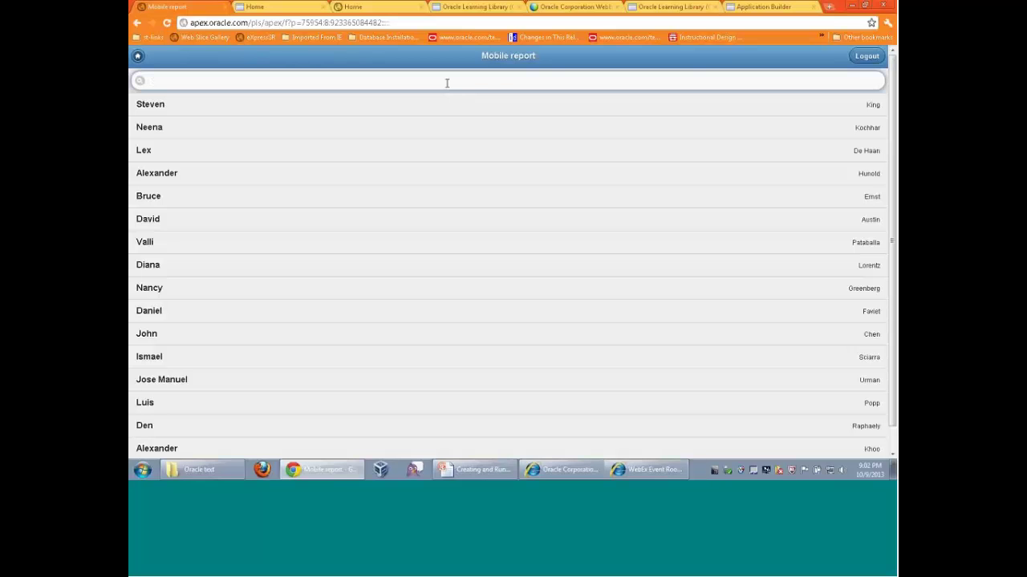
pyautogui.press('capslock')
pyautogui.write('Nann')
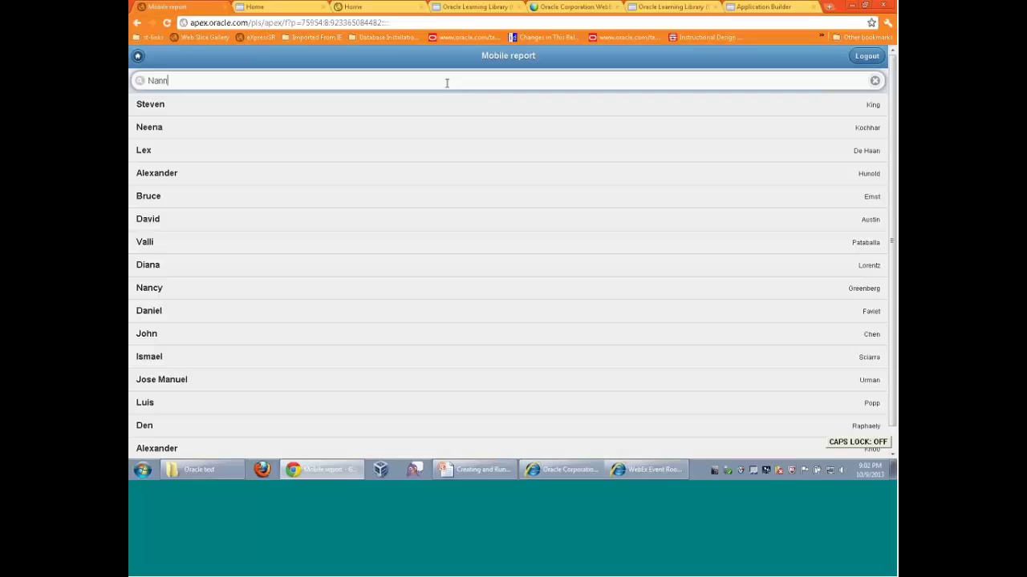
pyautogui.press('BackSpace')
pyautogui.write('cy')
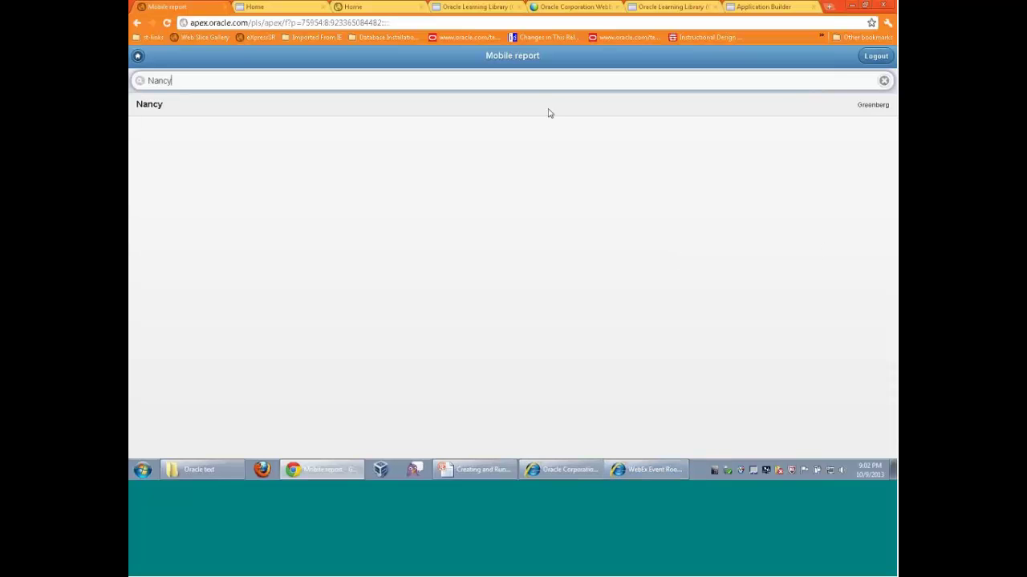
# Log out of the running app, return to Application Builder and go to the Applications list
pyautogui.click(873, 56)
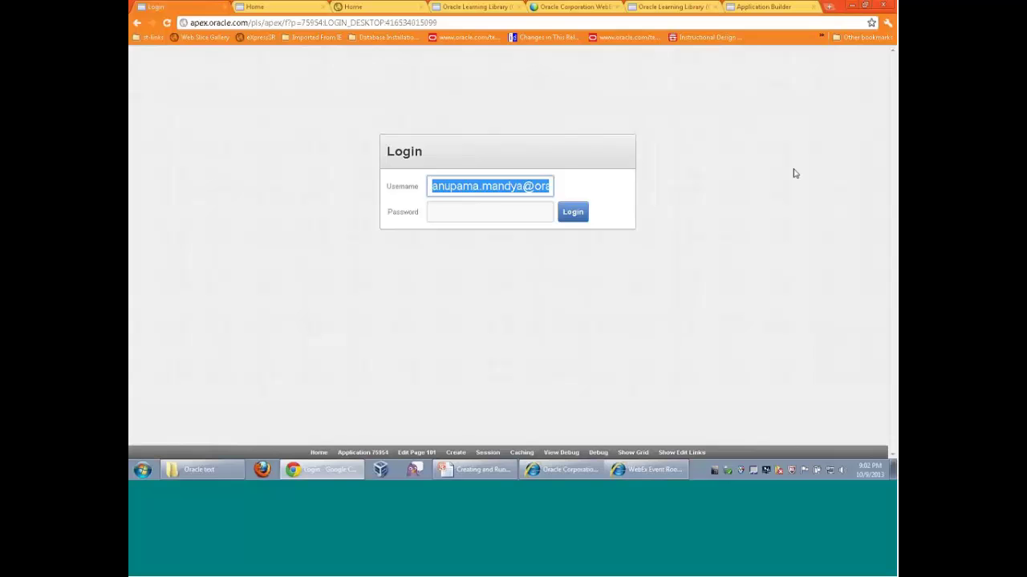
pyautogui.click(363, 452)
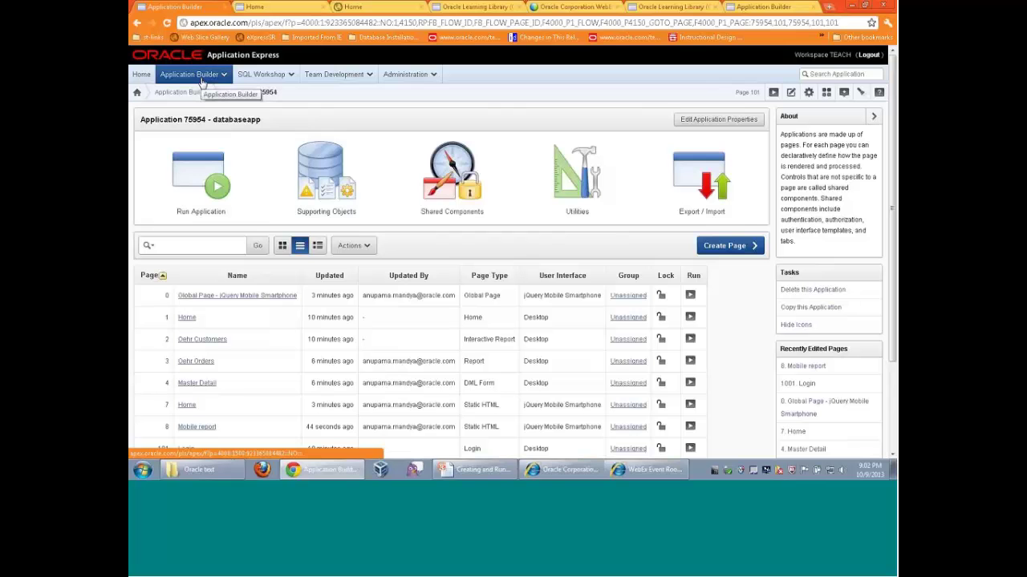
pyautogui.click(196, 77)
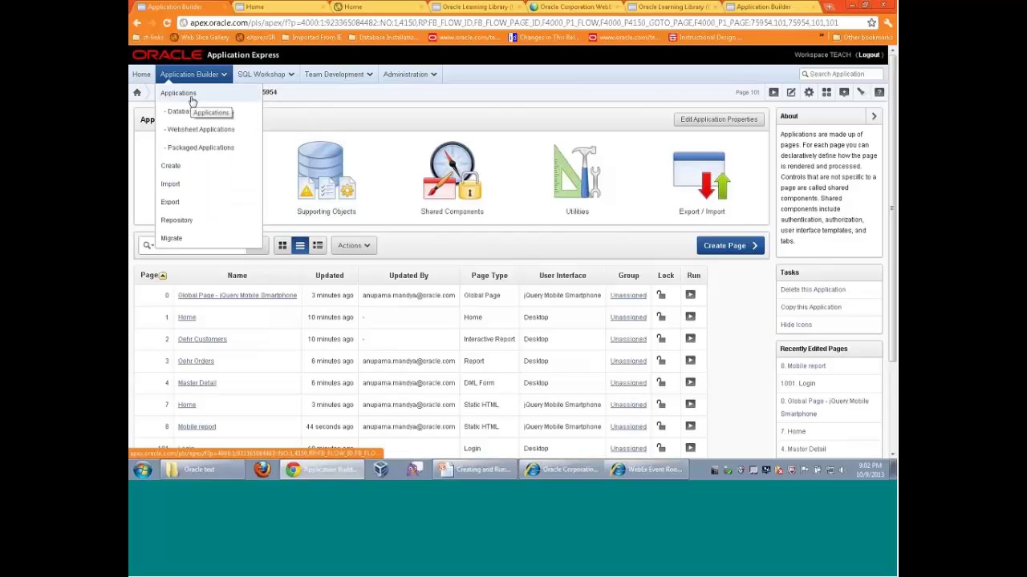
pyautogui.click(192, 100)
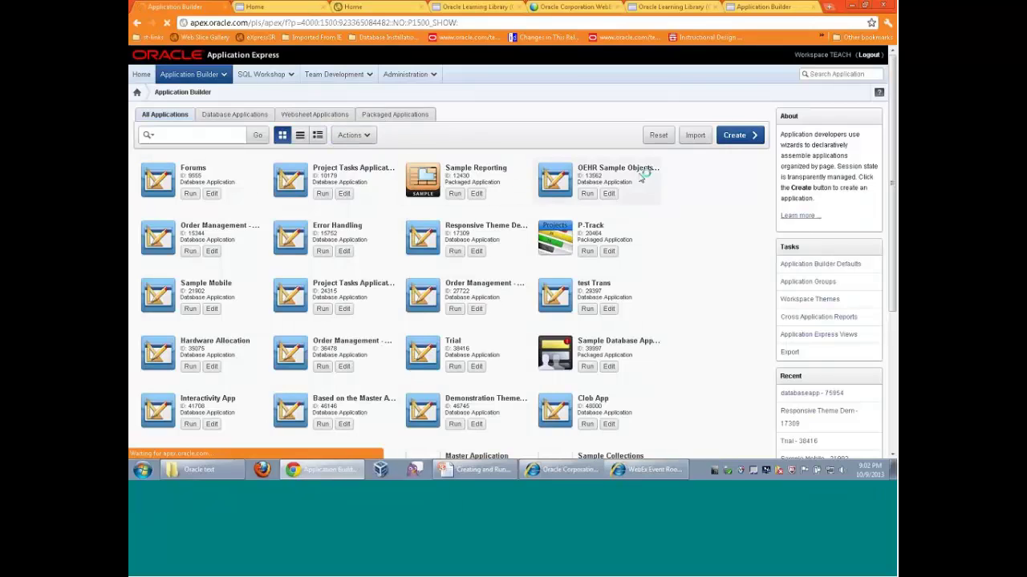
pyautogui.scroll(-1, 454, 305)
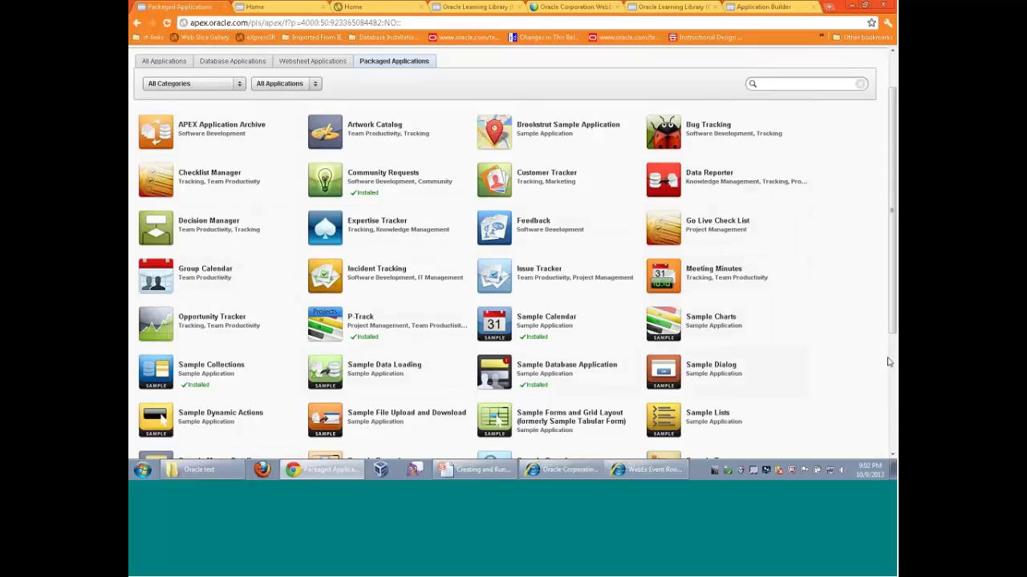
# Run the Sample Database Application and log in, replacing %40 with @ in the username and entering the password
pyautogui.click(525, 377)
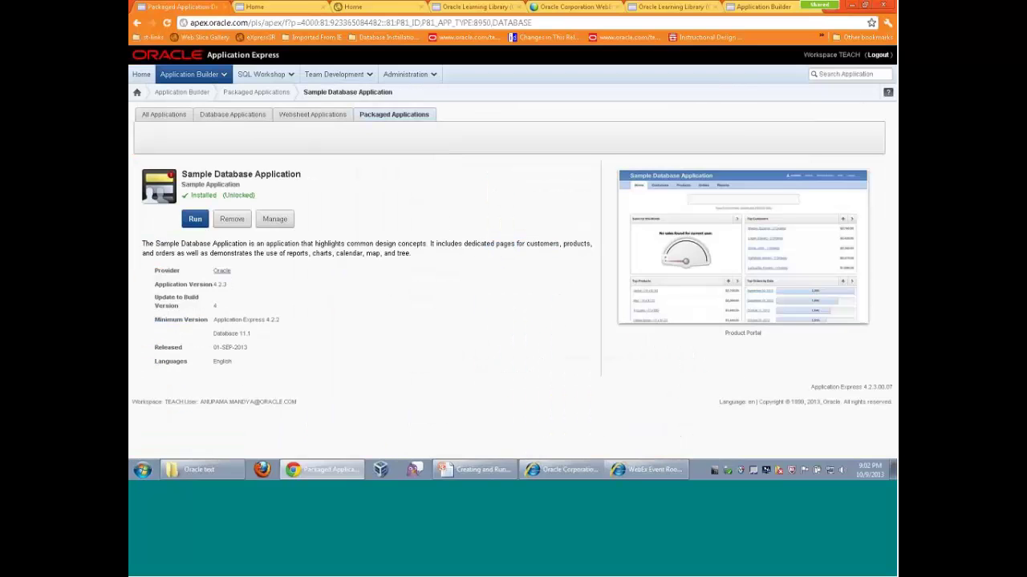
pyautogui.click(195, 219)
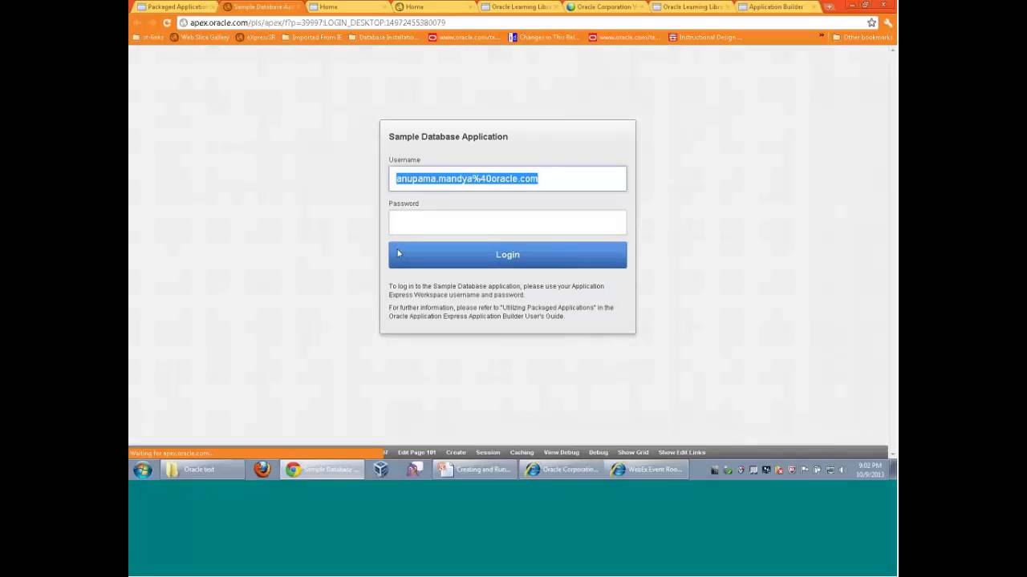
pyautogui.click(492, 178)
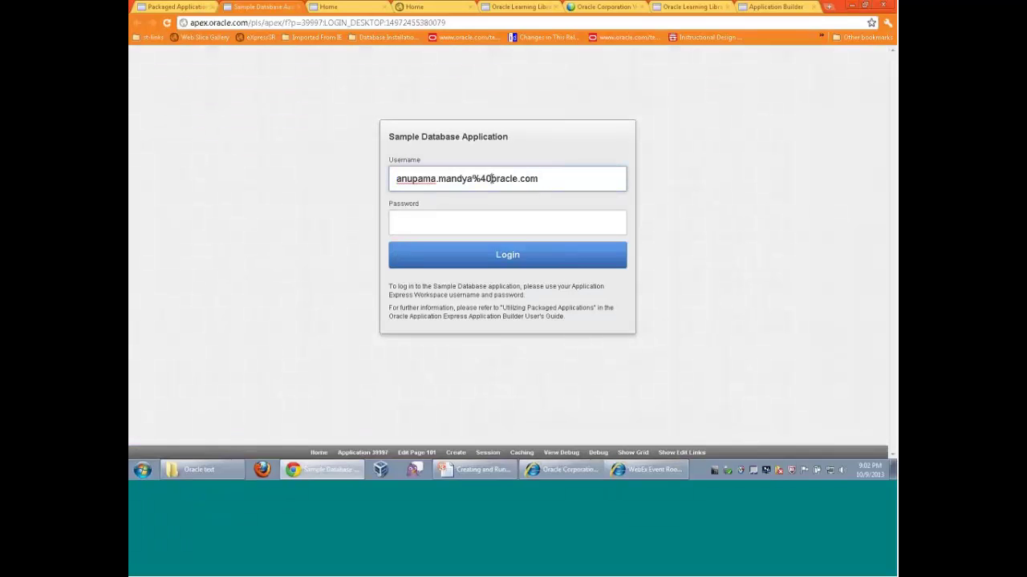
pyautogui.press('BackSpace')
pyautogui.press('BackSpace')
pyautogui.press('BackSpace')
pyautogui.write('@')
pyautogui.click(469, 218)
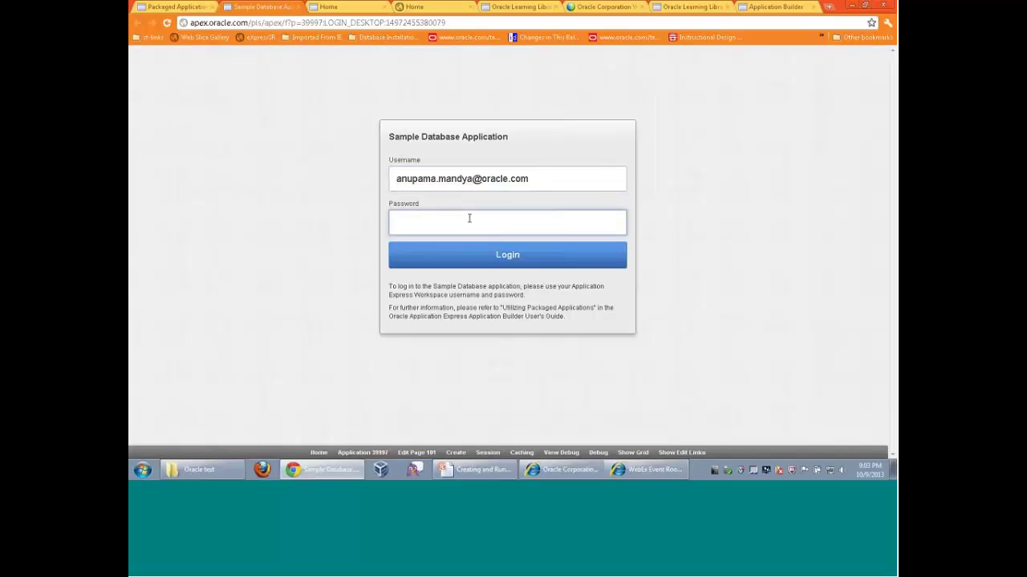
pyautogui.write('oracl')
pyautogui.click(492, 254)
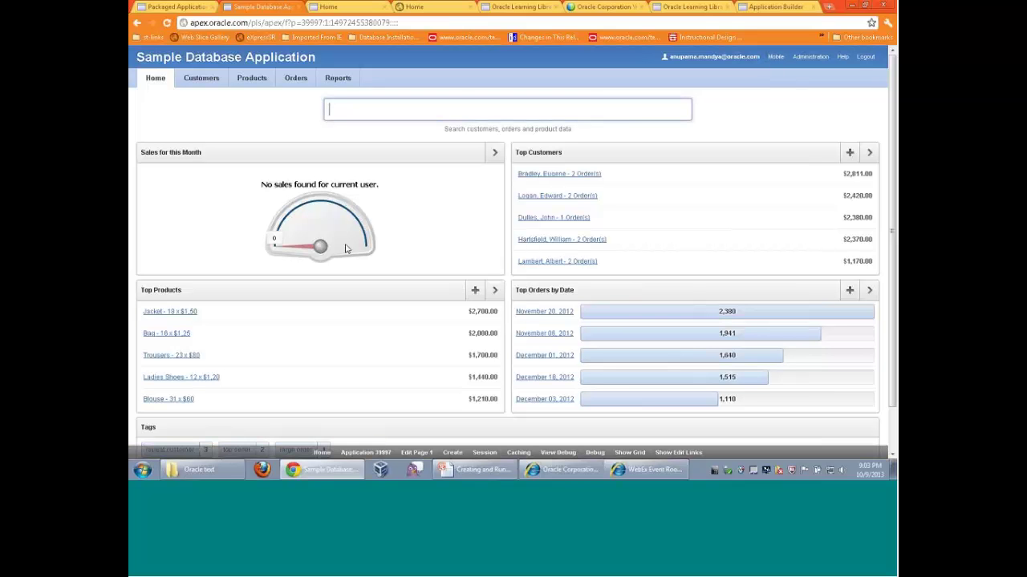
# Switch to the Mobile interface, view Customers and Calendar from the home menu, then log out
pyautogui.click(775, 57)
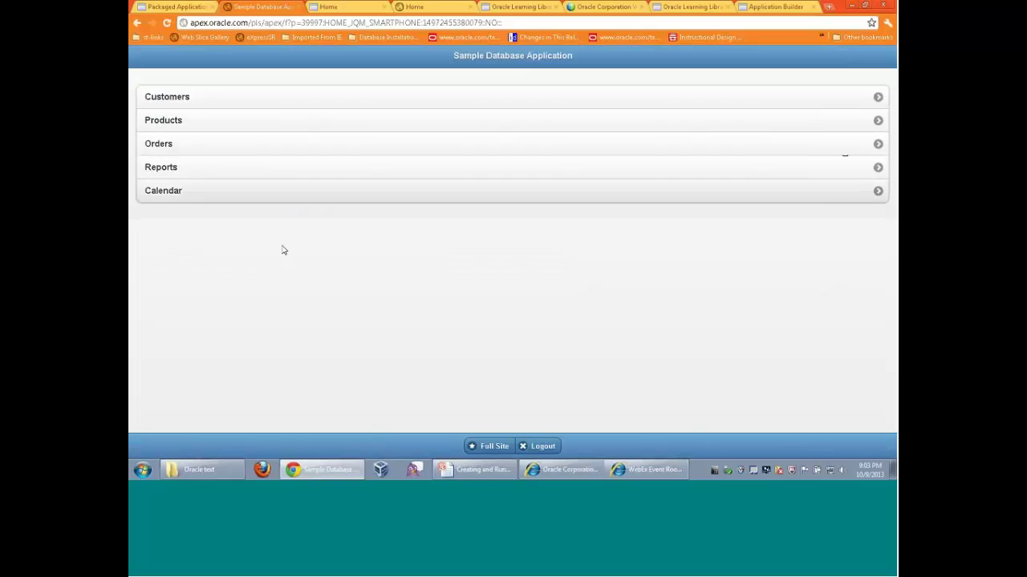
pyautogui.click(878, 99)
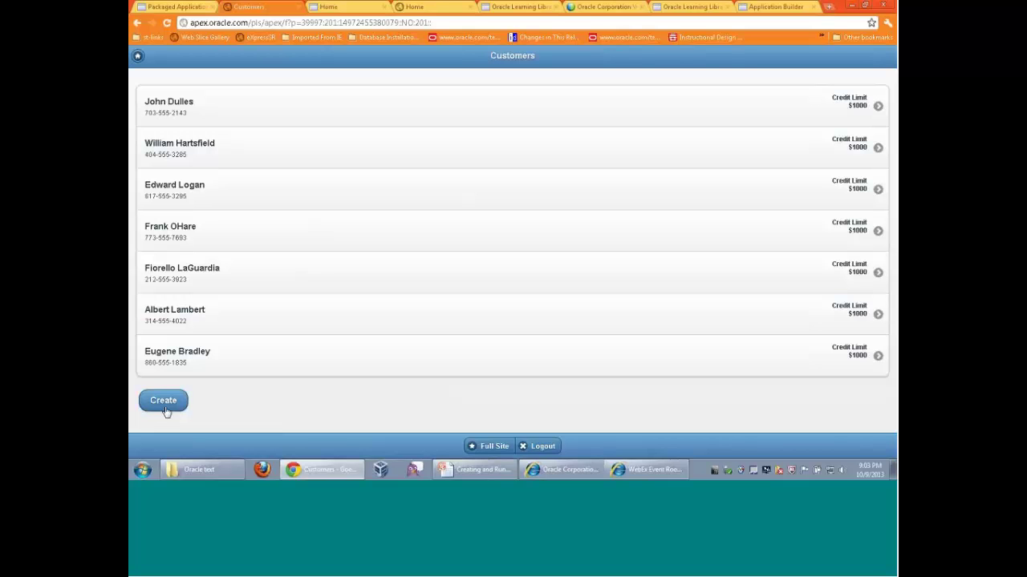
pyautogui.click(139, 60)
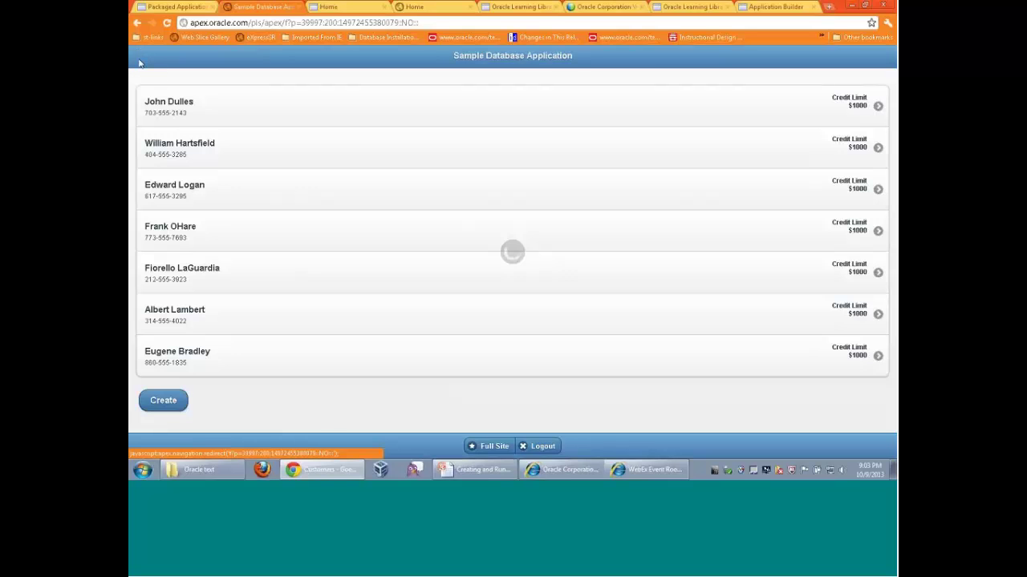
pyautogui.click(176, 192)
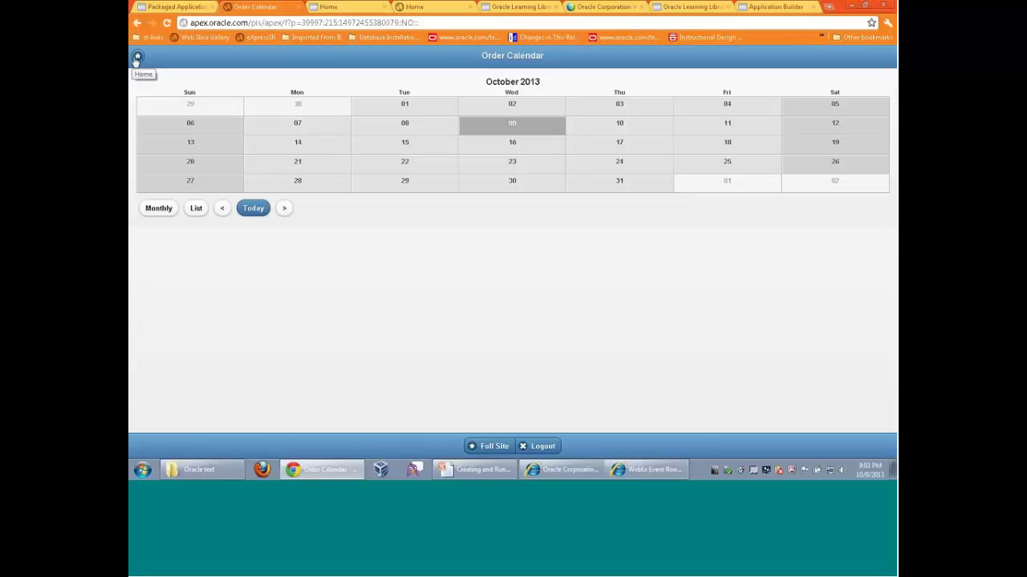
pyautogui.click(137, 58)
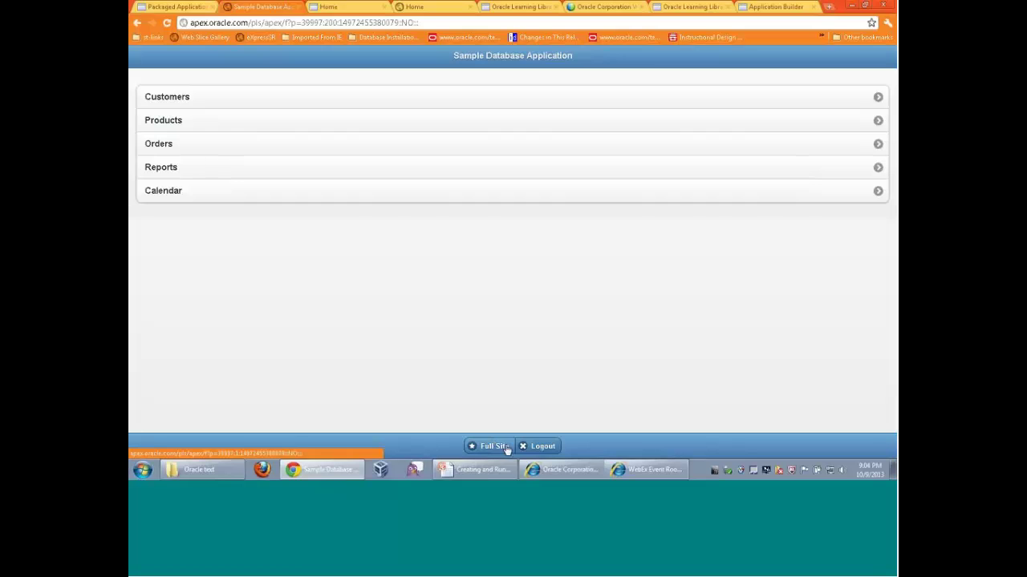
pyautogui.click(545, 445)
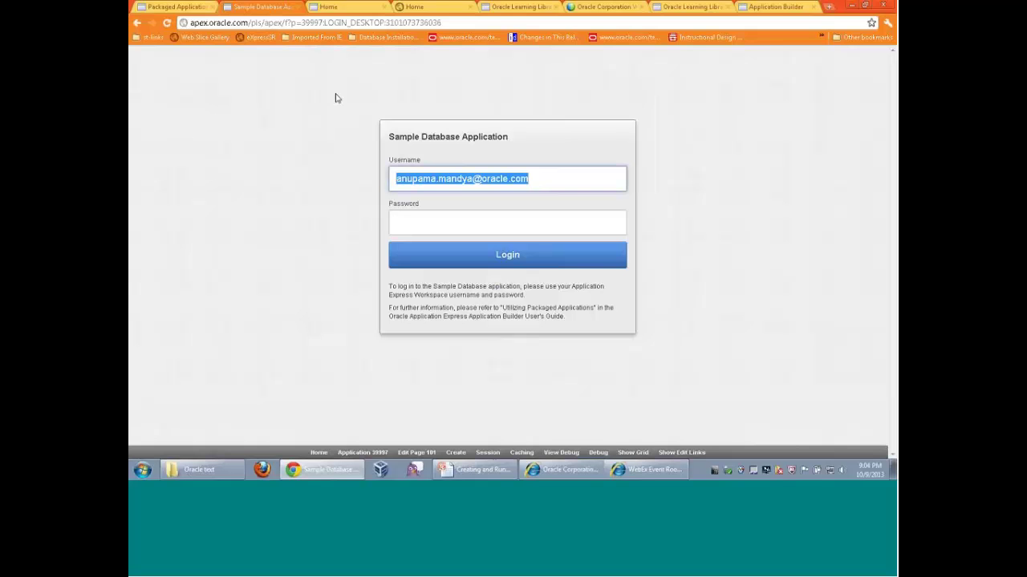
# Search the Oracle Learning Library for 'application express', fixing the misspelled 'applicatipn'
pyautogui.click(688, 6)
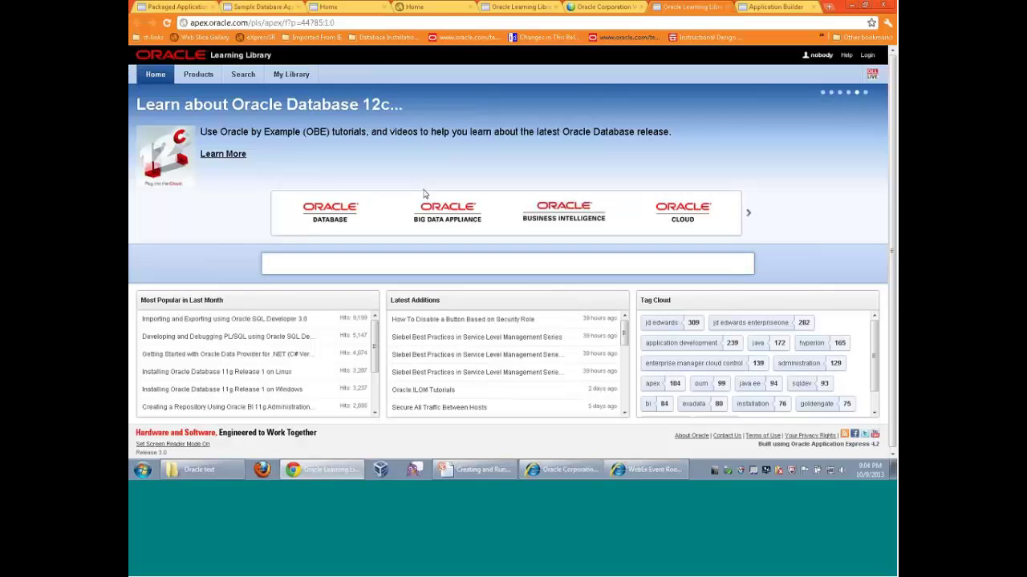
pyautogui.click(324, 258)
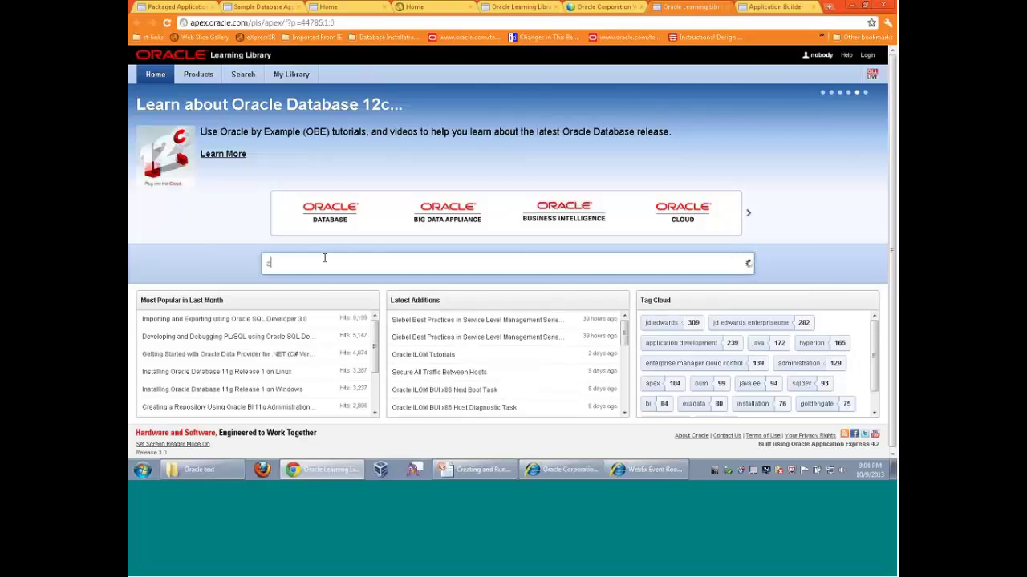
pyautogui.write('applicati')
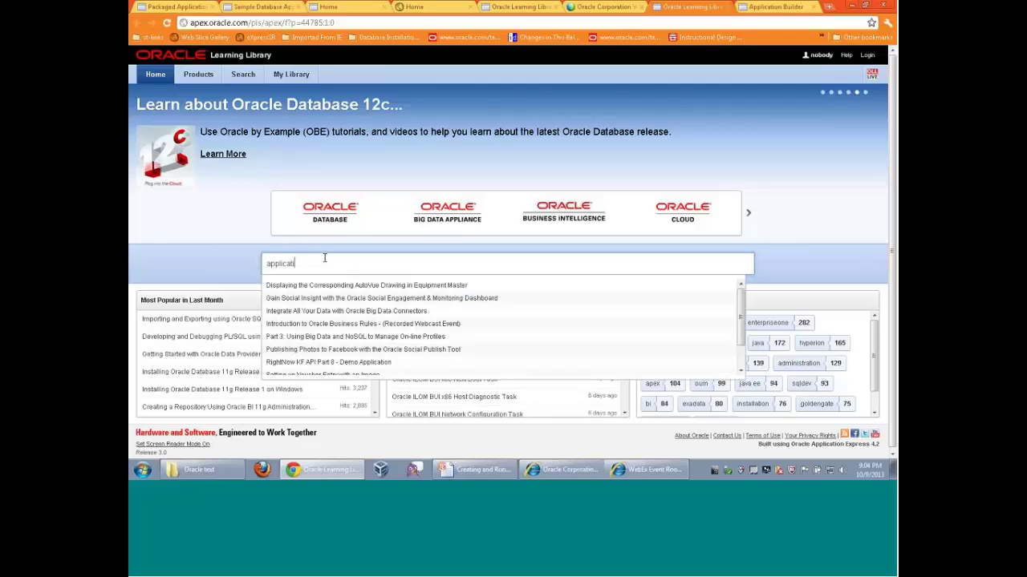
pyautogui.write('pn express')
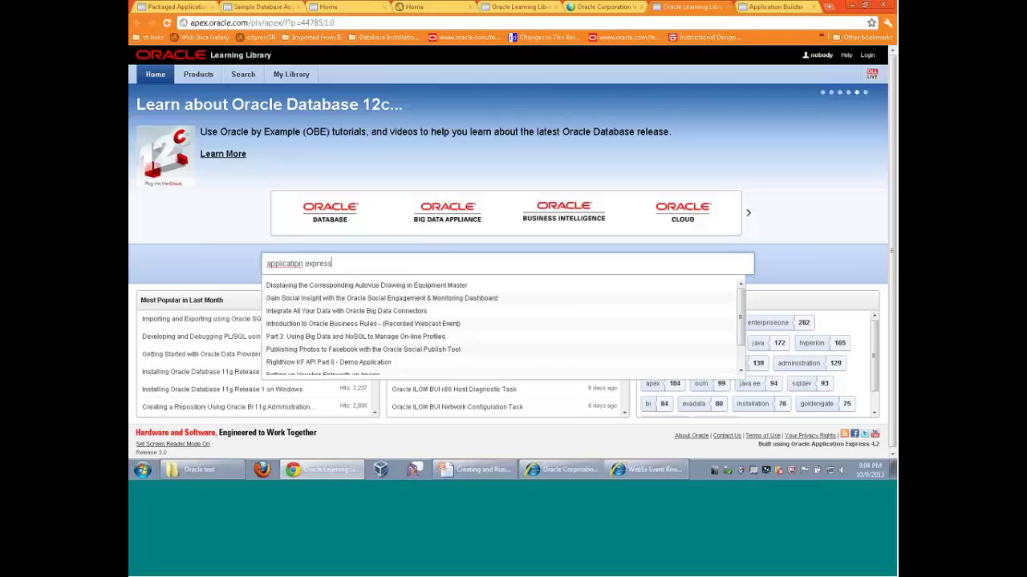
pyautogui.press('Return')
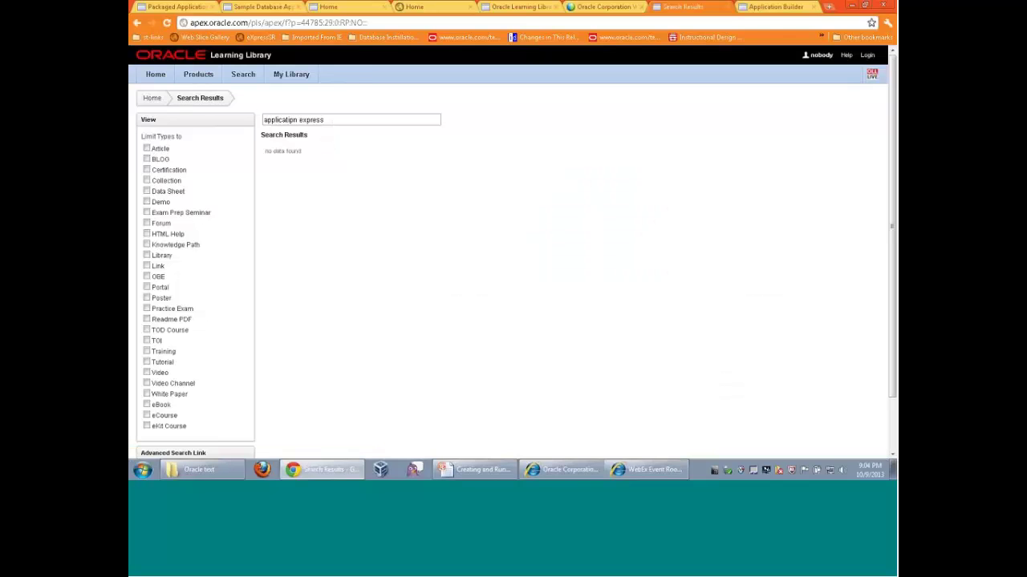
pyautogui.click(297, 122)
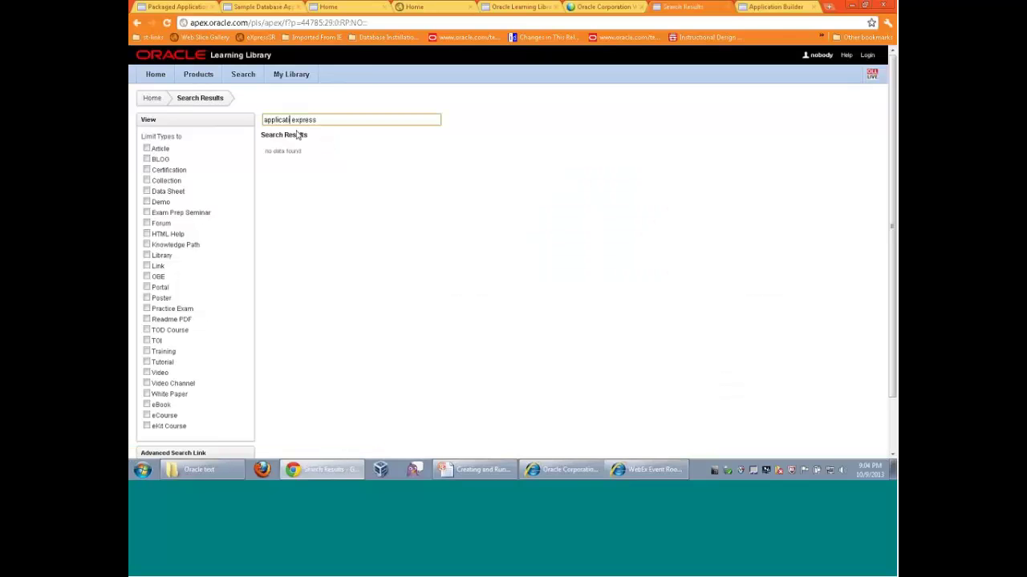
pyautogui.press('BackSpace')
pyautogui.press('BackSpace')
pyautogui.write('on')
pyautogui.press('Return')
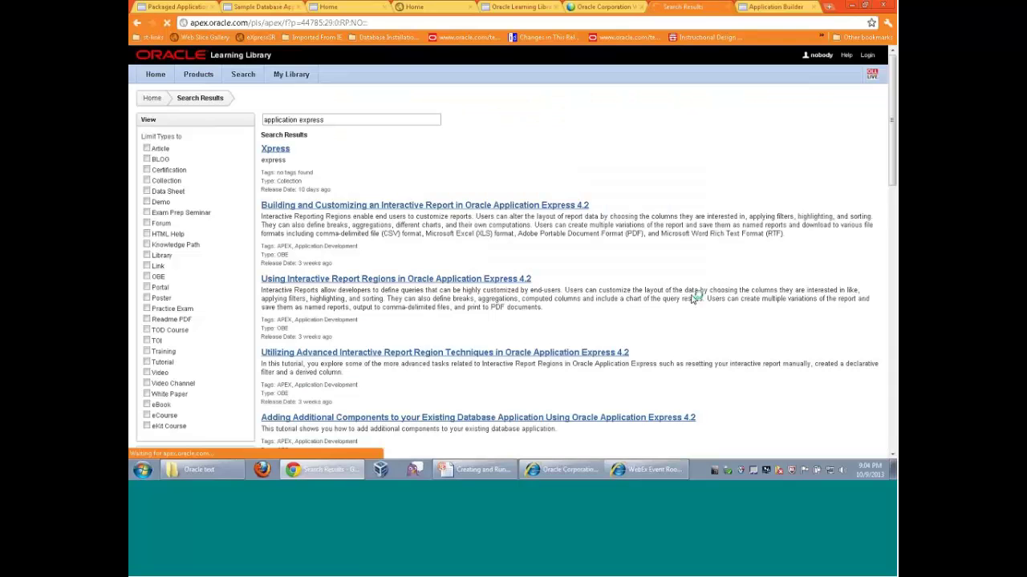
# Scroll through the 'application express' search results
pyautogui.scroll(-4, 626, 318)
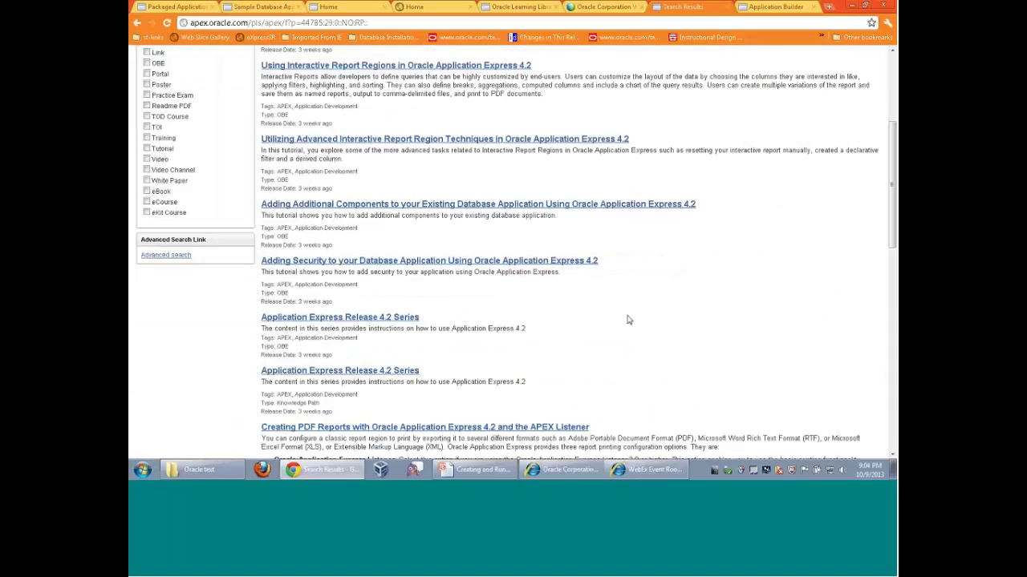
pyautogui.scroll(3, 626, 318)
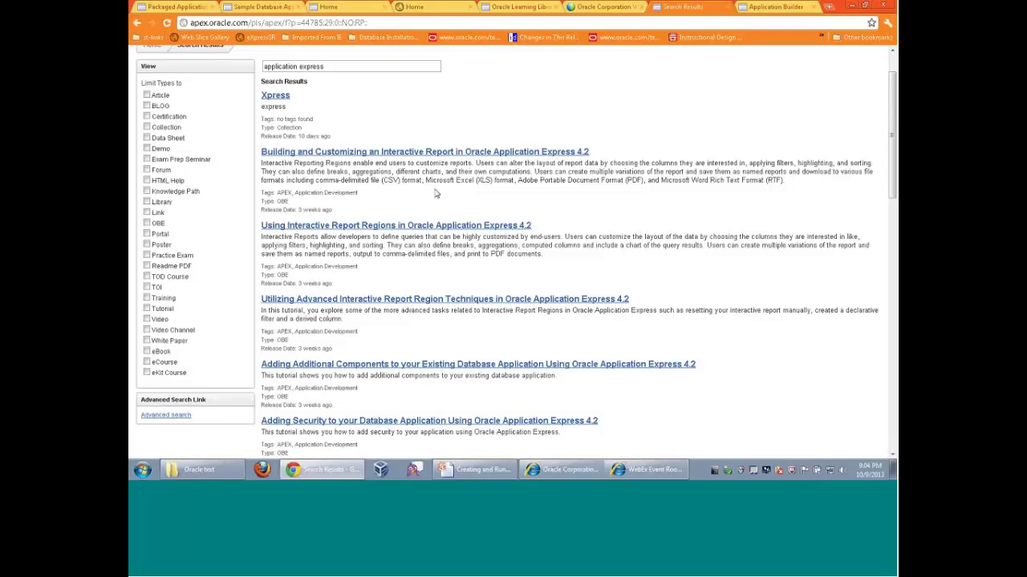
pyautogui.scroll(-1, 598, 209)
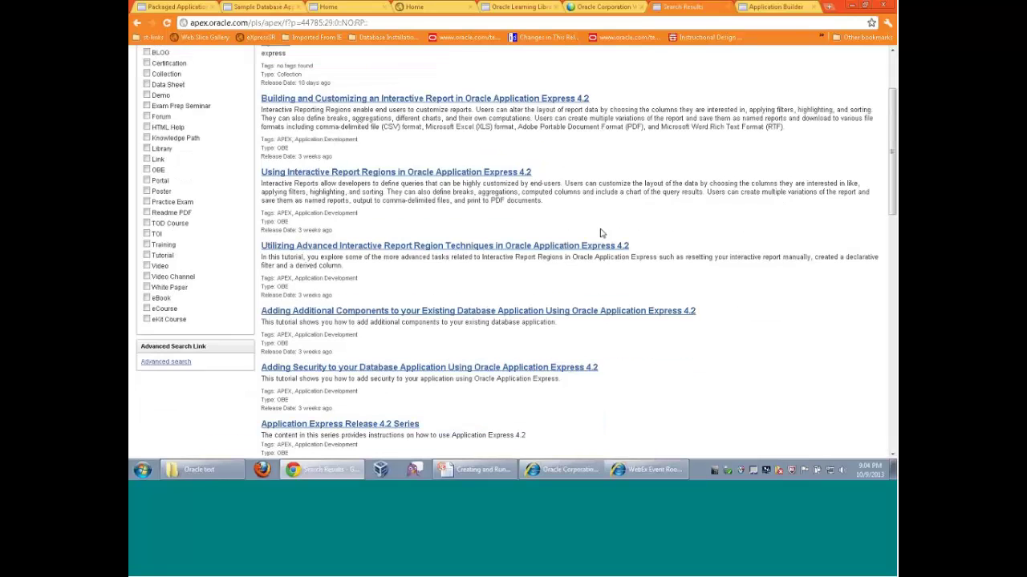
pyautogui.scroll(-2, 601, 233)
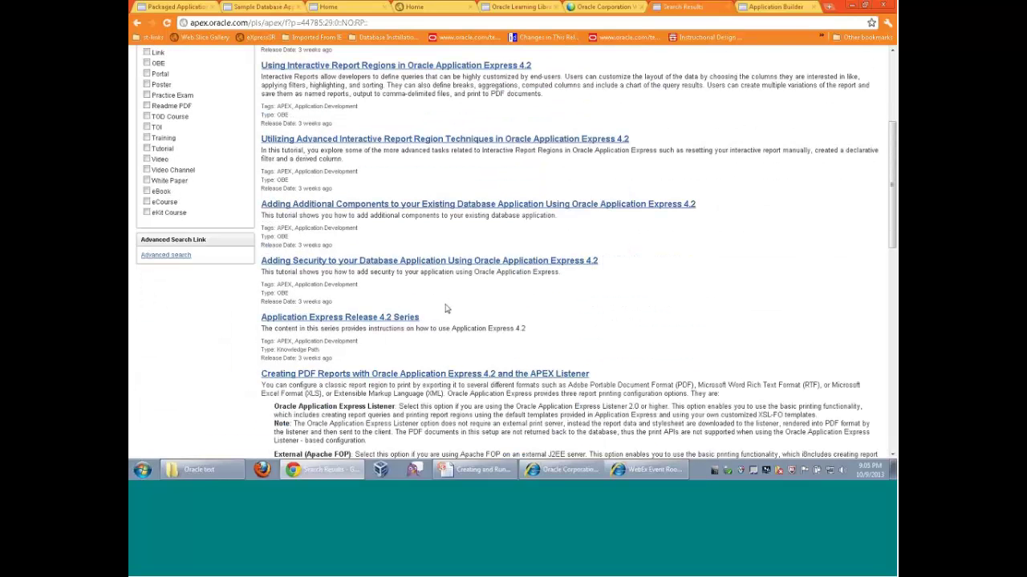
pyautogui.scroll(1, 665, 307)
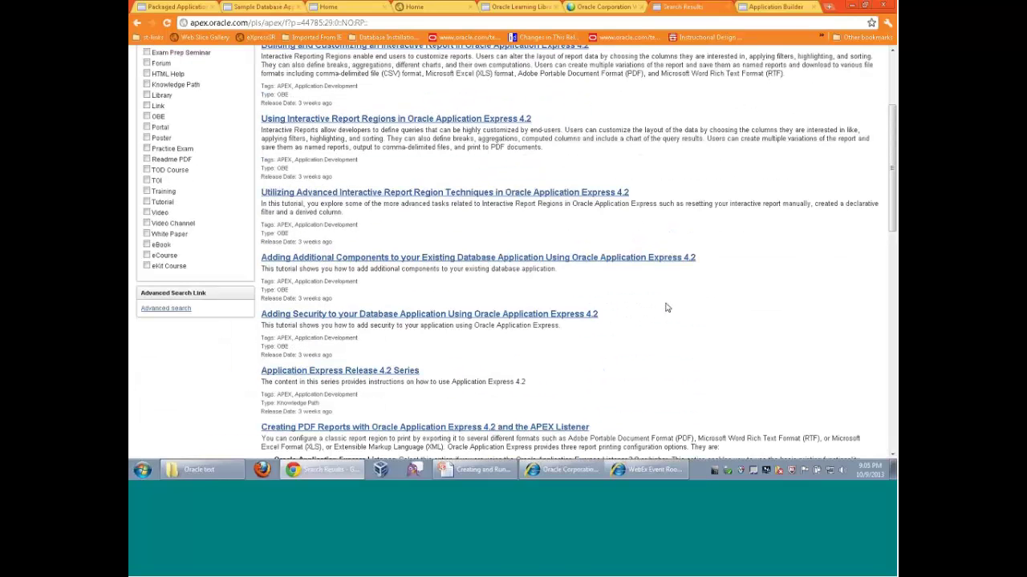
pyautogui.scroll(2, 665, 307)
pyautogui.scroll(1, 666, 307)
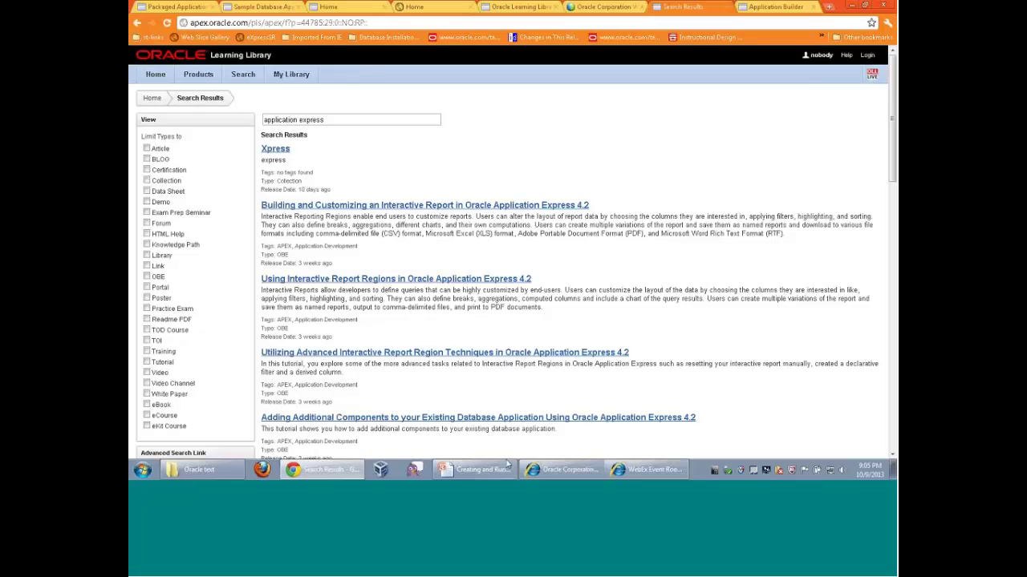
pyautogui.moveTo(507, 462)
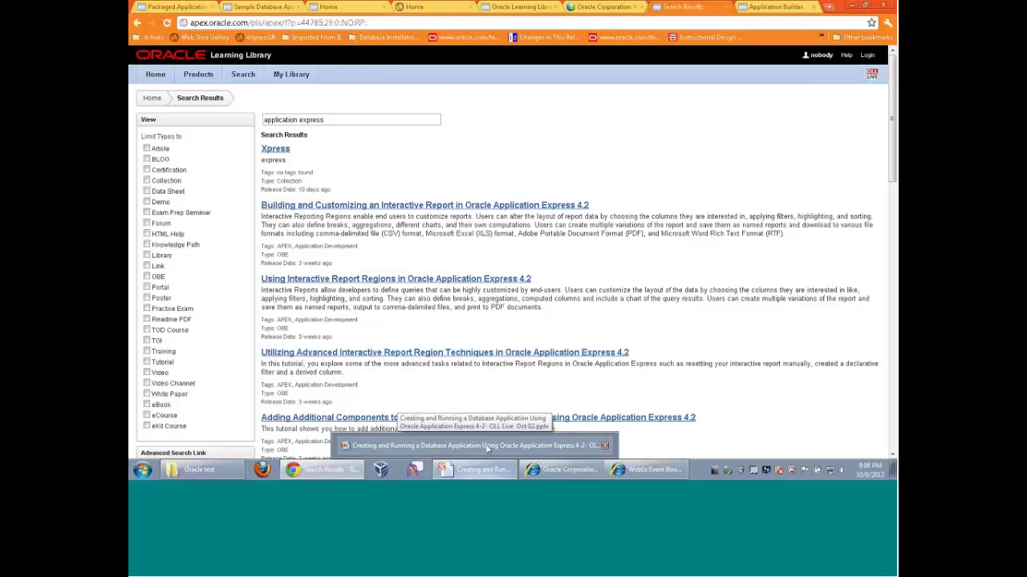
# Start the slide show from slide 21, 'What is Responsive Web Design?'
pyautogui.click(486, 446)
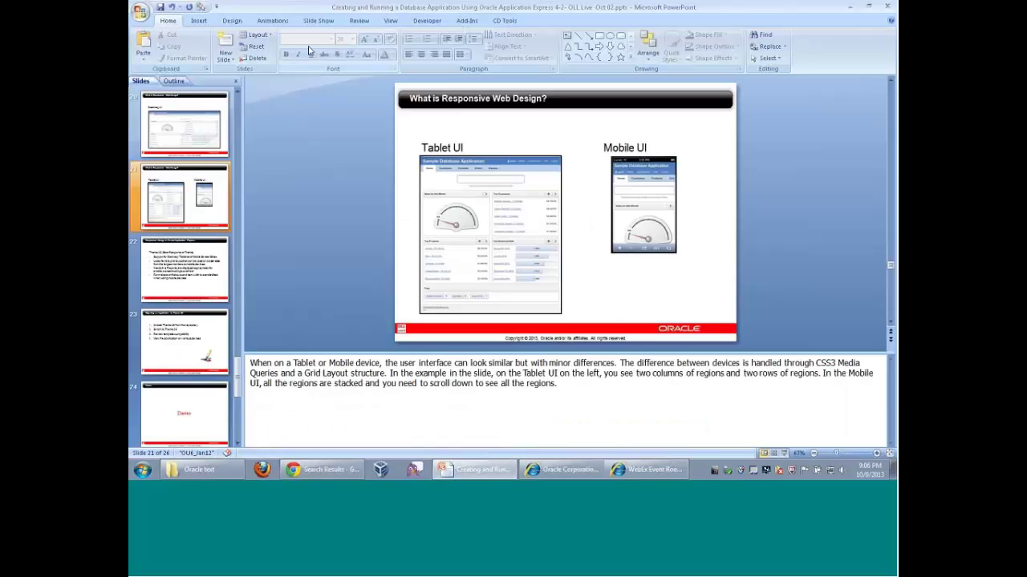
pyautogui.click(318, 21)
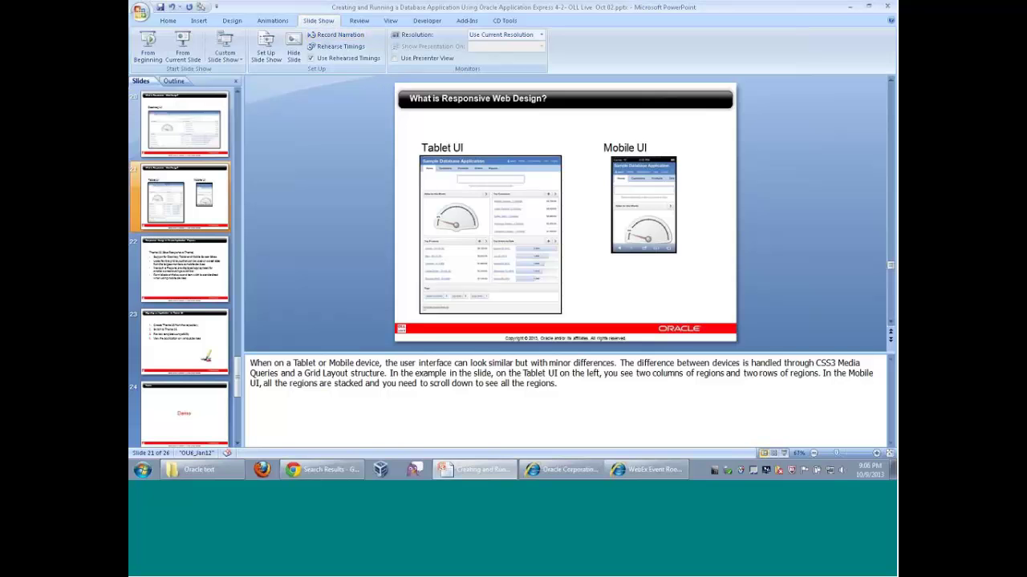
pyautogui.click(200, 6)
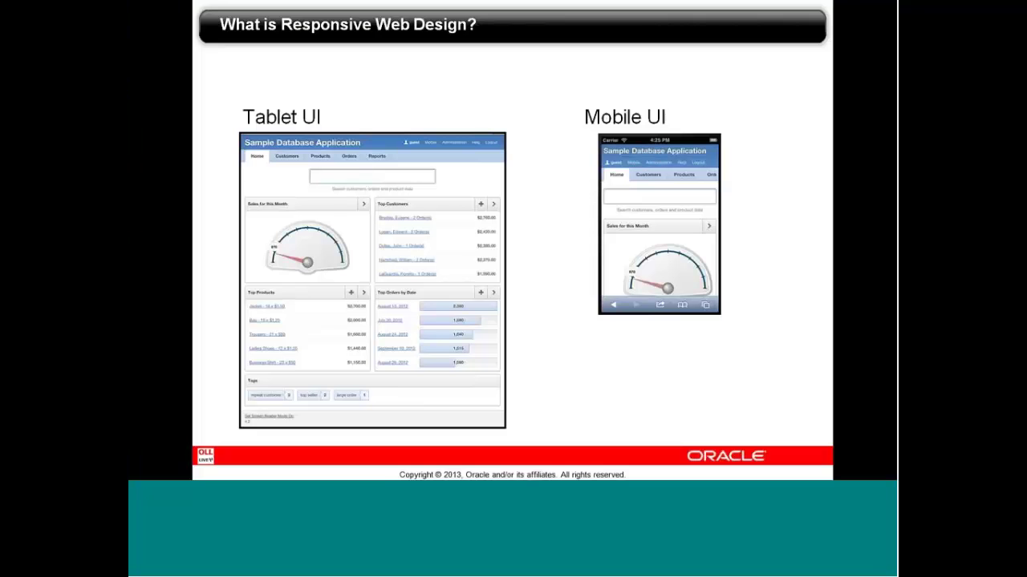
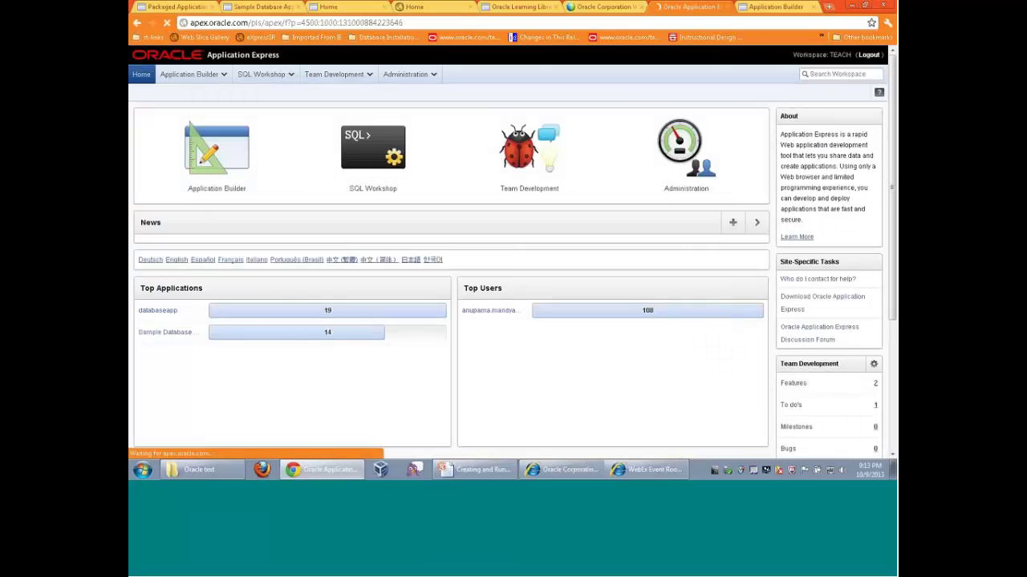
# Start a new database application named 'Responsive Theme Demo'
pyautogui.click(233, 172)
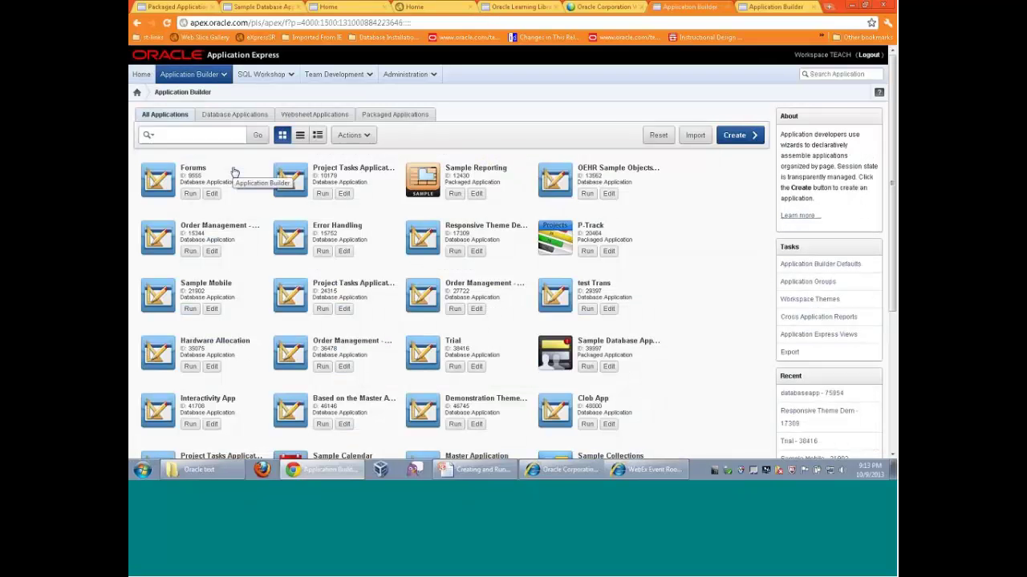
pyautogui.click(745, 135)
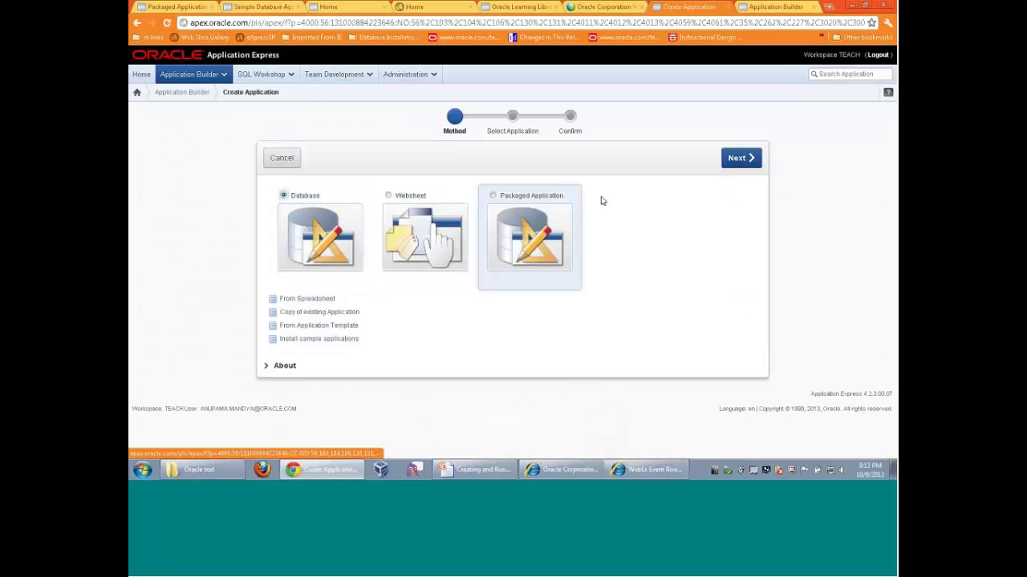
pyautogui.click(736, 161)
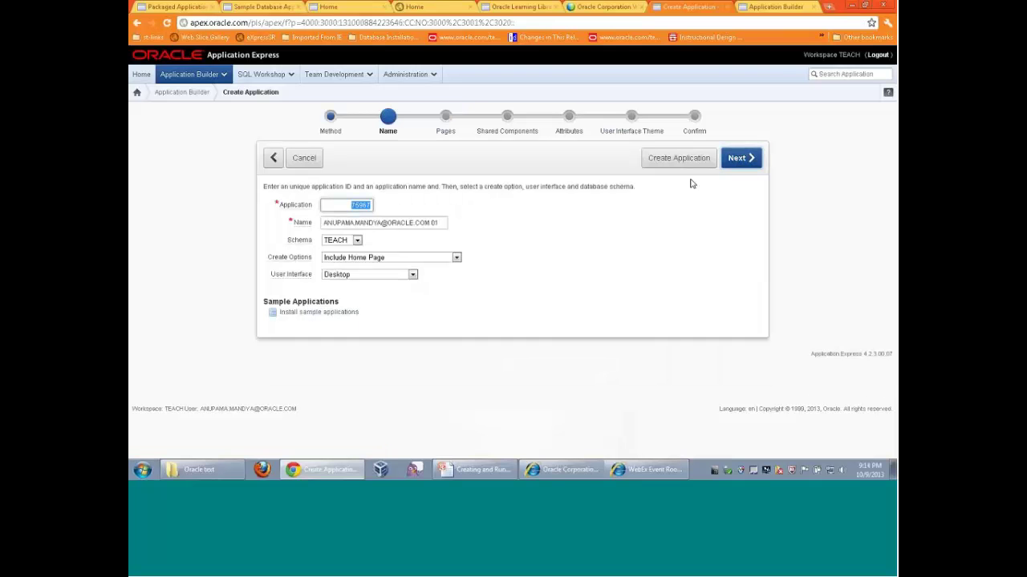
pyautogui.moveTo(447, 223); pyautogui.dragTo(321, 225)
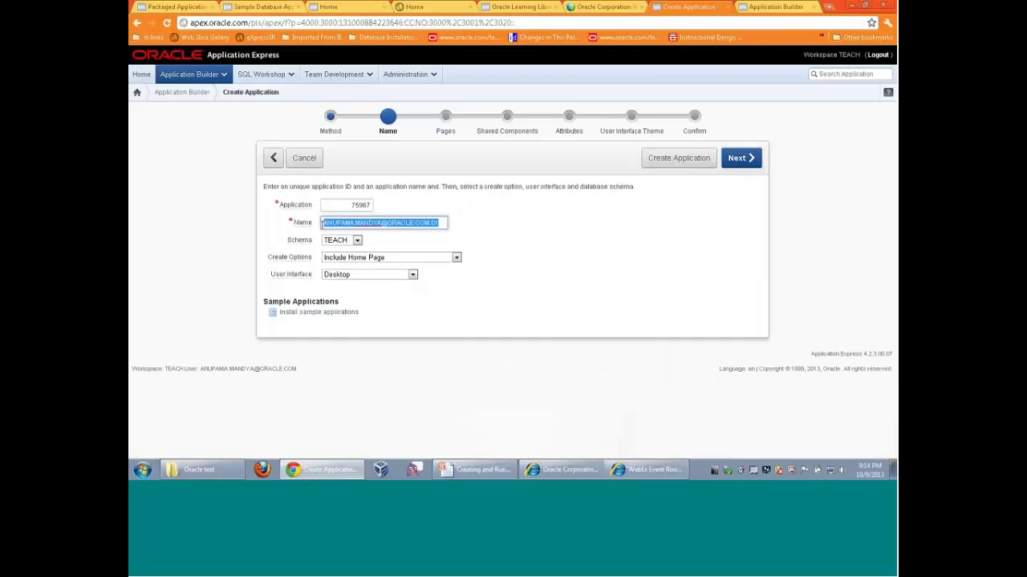
pyautogui.write('Responsi')
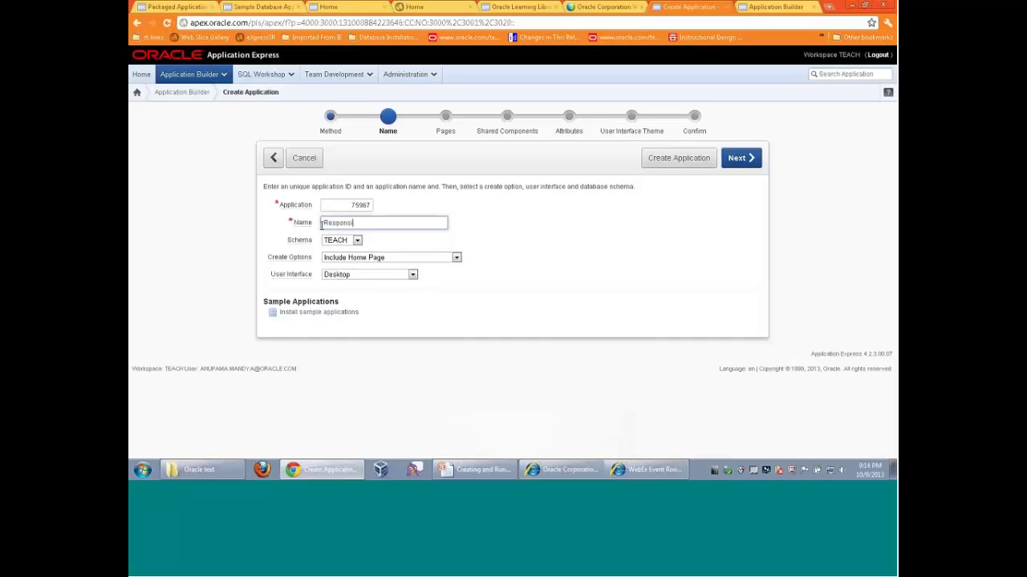
pyautogui.write('ve Theme Demo')
pyautogui.press('Return')
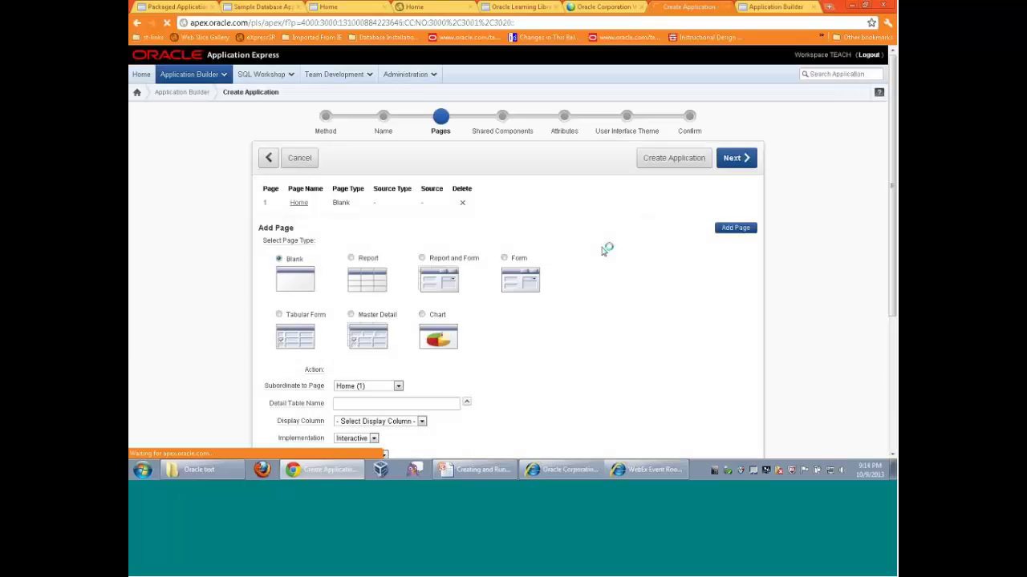
# Add a Form page on the EMP table and continue to Shared Components
pyautogui.click(449, 350)
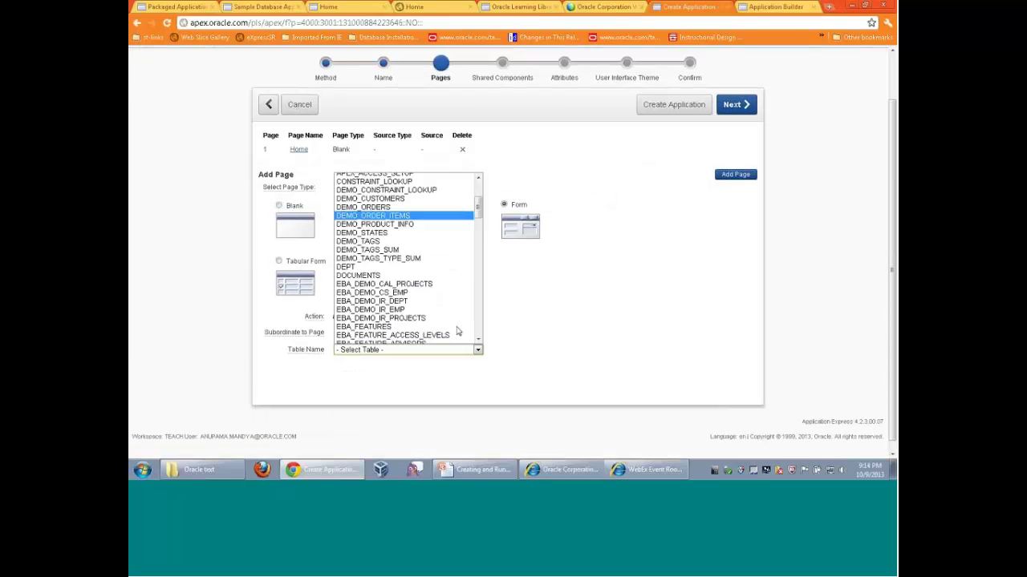
pyautogui.scroll(-20, 457, 330)
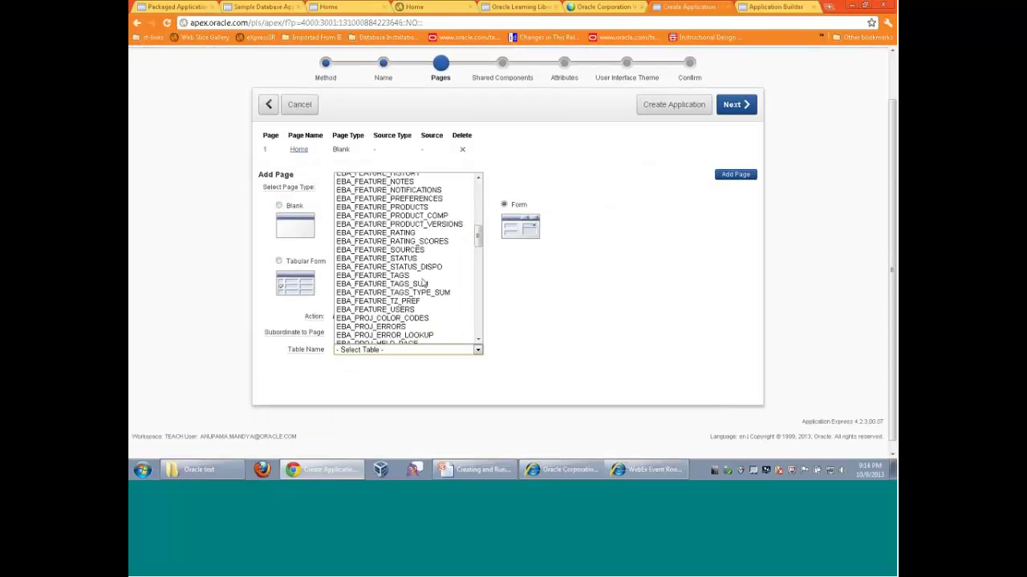
pyautogui.scroll(-10, 423, 284)
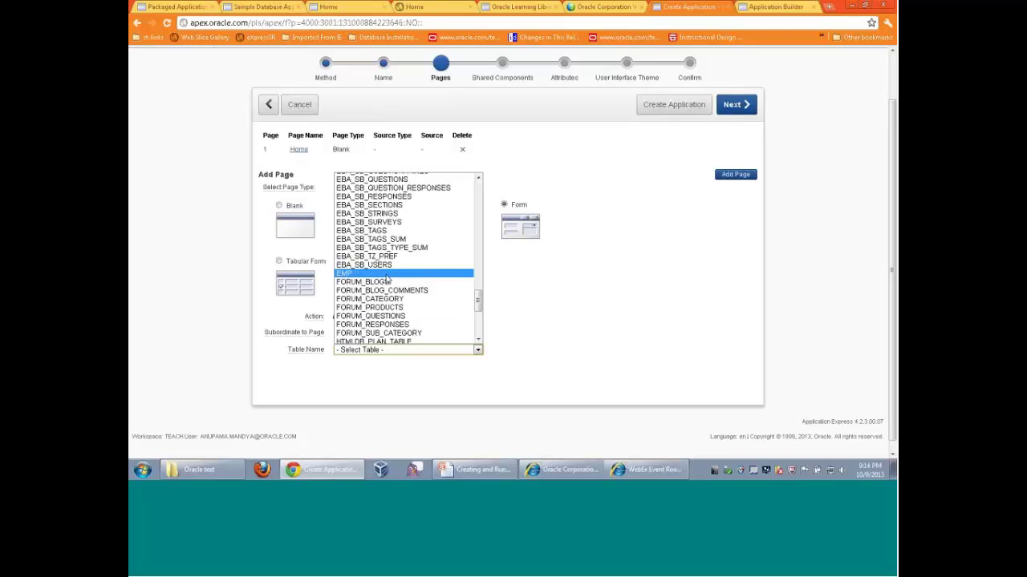
pyautogui.press('Escape')
pyautogui.write('emp')
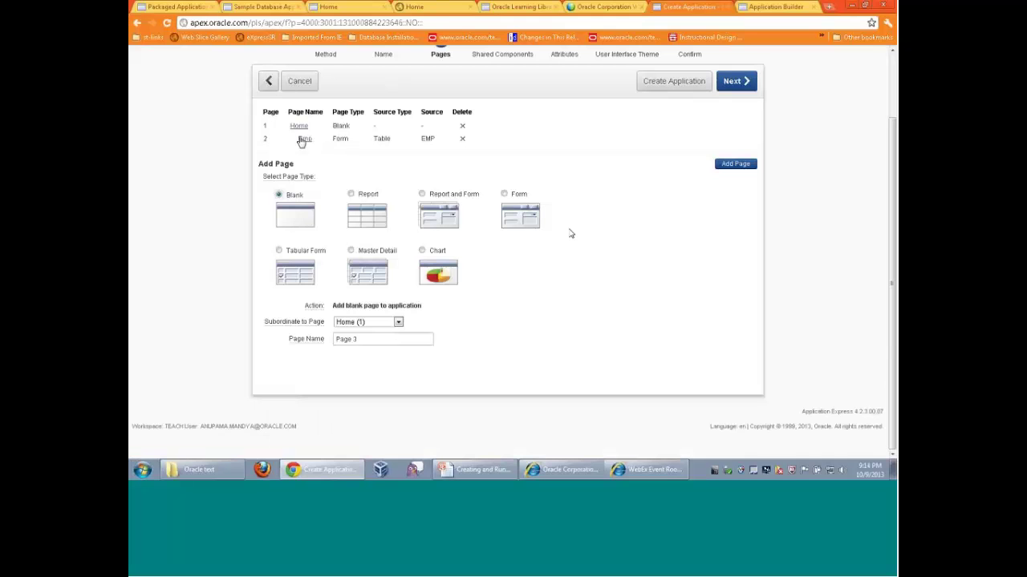
pyautogui.click(304, 140)
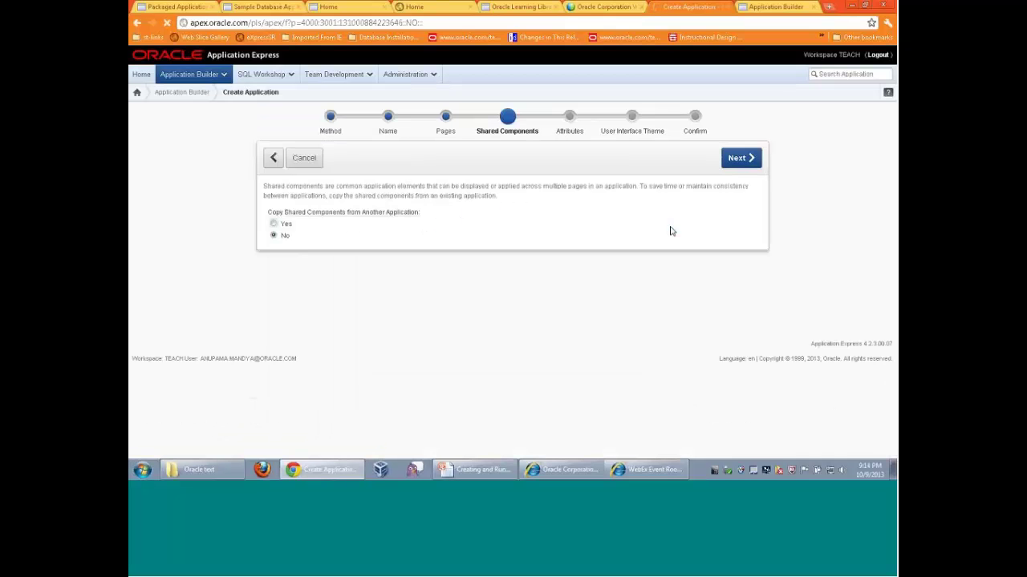
# Accept the default shared components, attributes and theme to complete the wizard
pyautogui.click(729, 168)
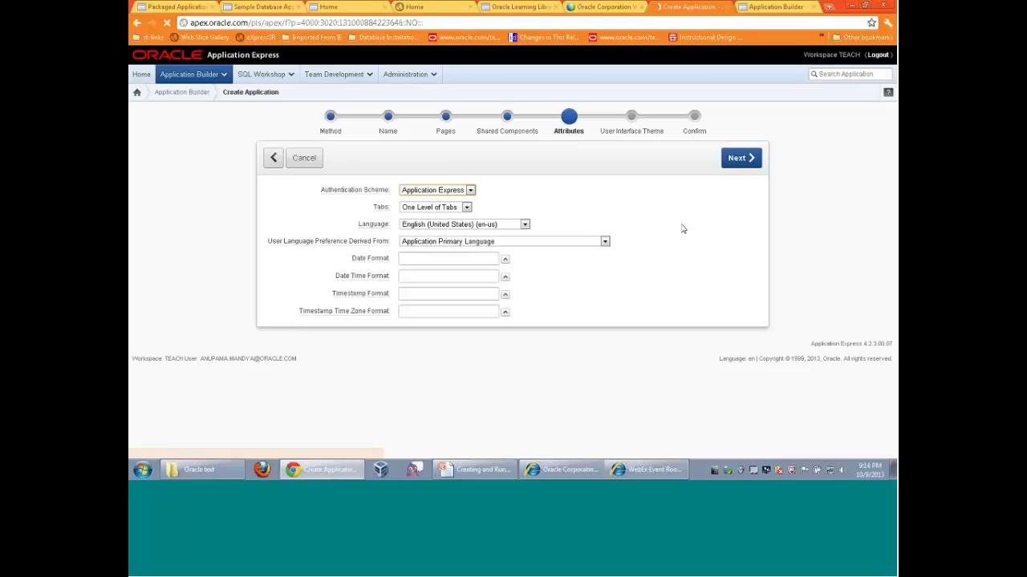
pyautogui.click(729, 163)
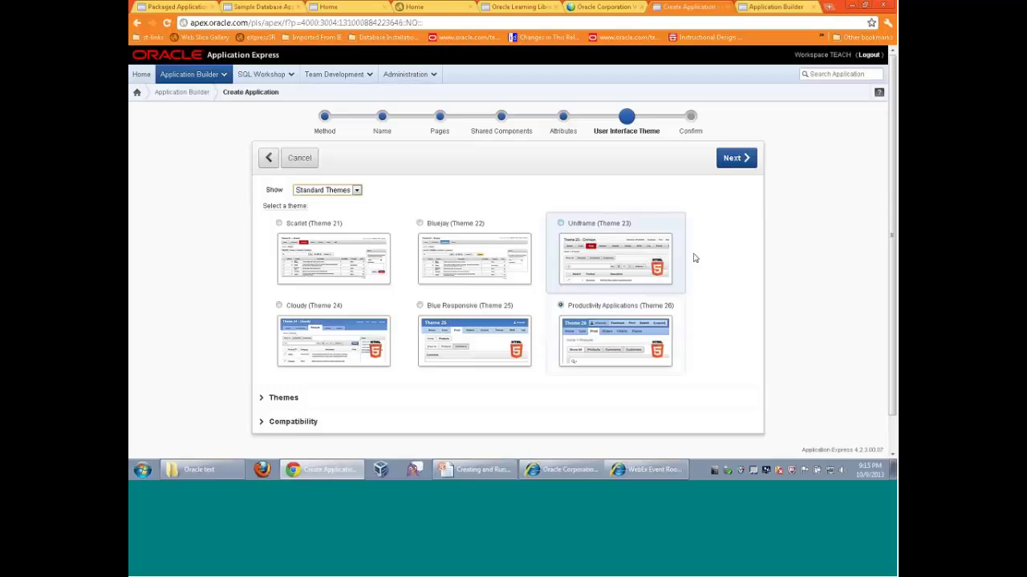
pyautogui.click(736, 158)
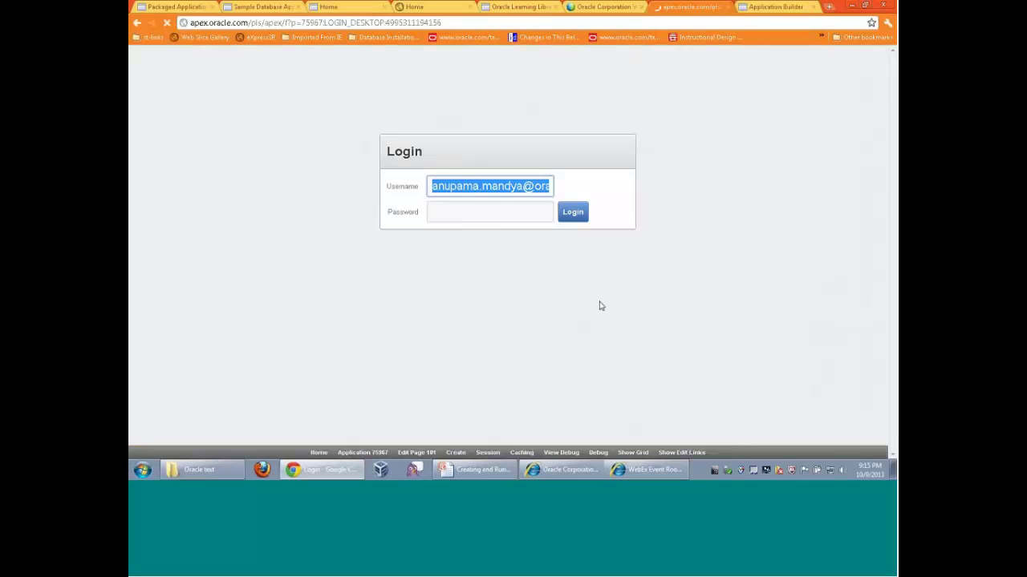
# Log in to the running app with the account password
pyautogui.click(499, 214)
pyautogui.write('****')
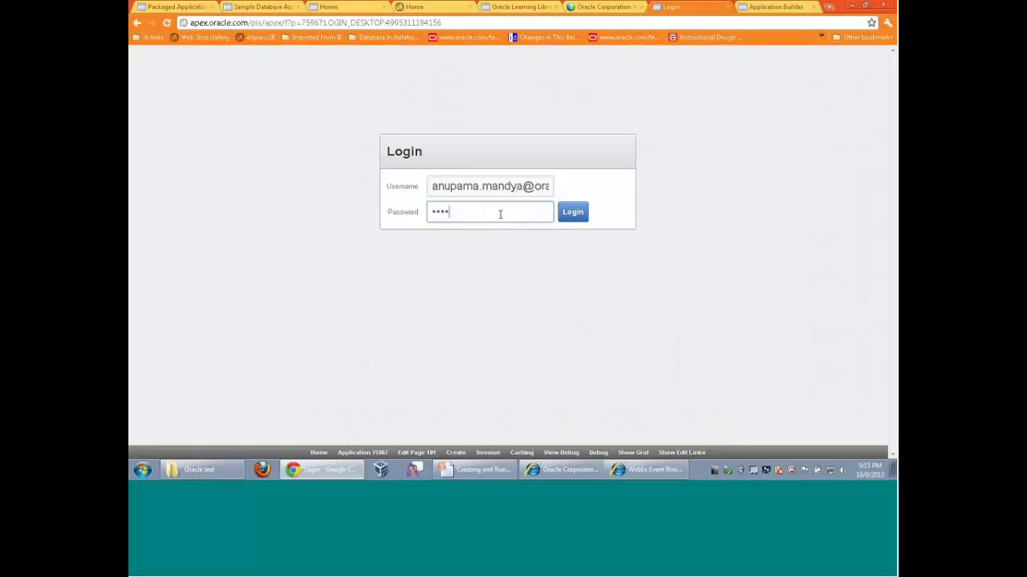
pyautogui.press('Return')
pyautogui.write('*')
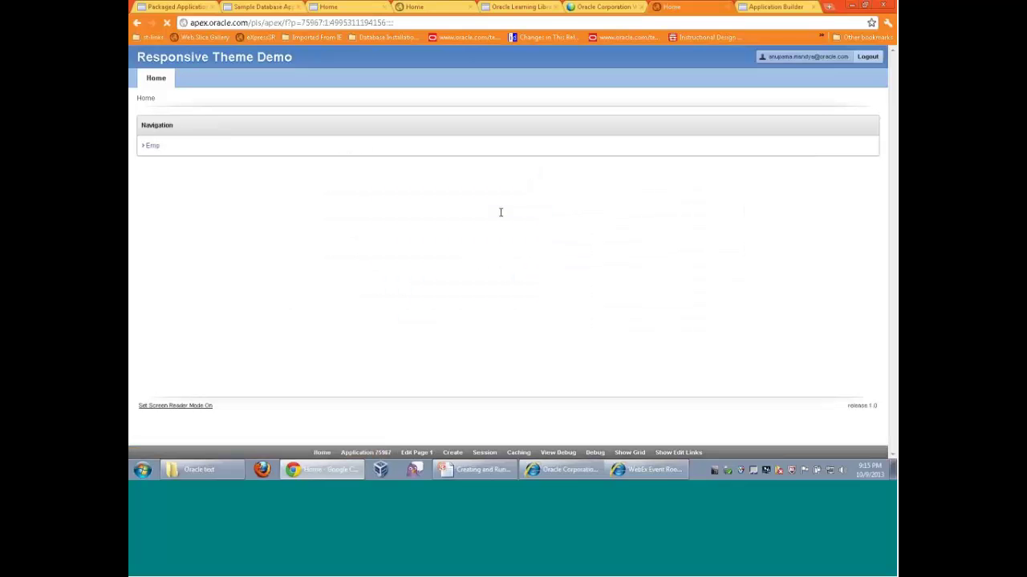
# View the Emp form, return Home, then open Application 75967 in the builder
pyautogui.click(153, 146)
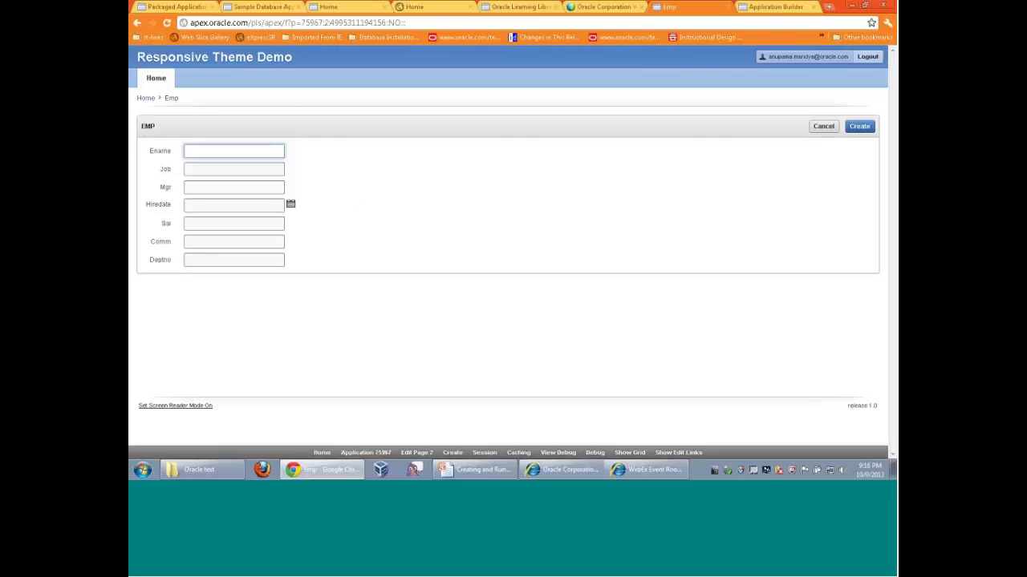
pyautogui.click(369, 453)
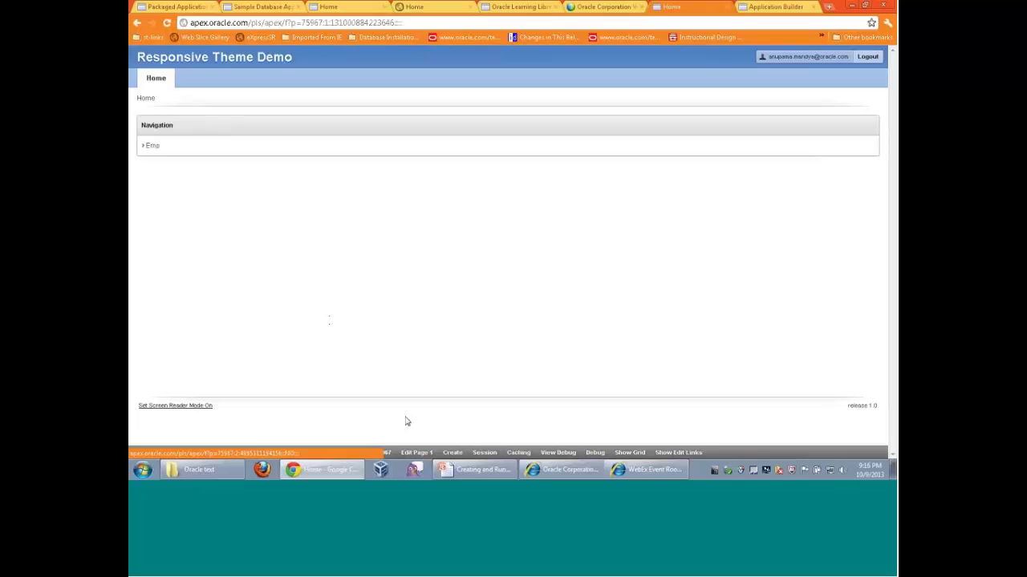
pyautogui.click(368, 445)
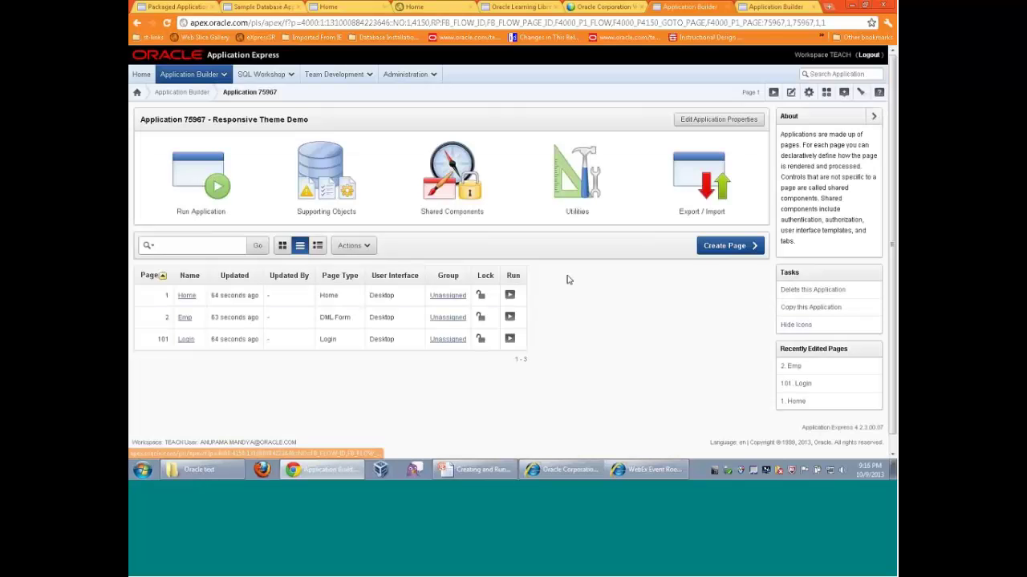
# On Home page 1, start creating Multiple HTML regions in the Body
pyautogui.click(264, 297)
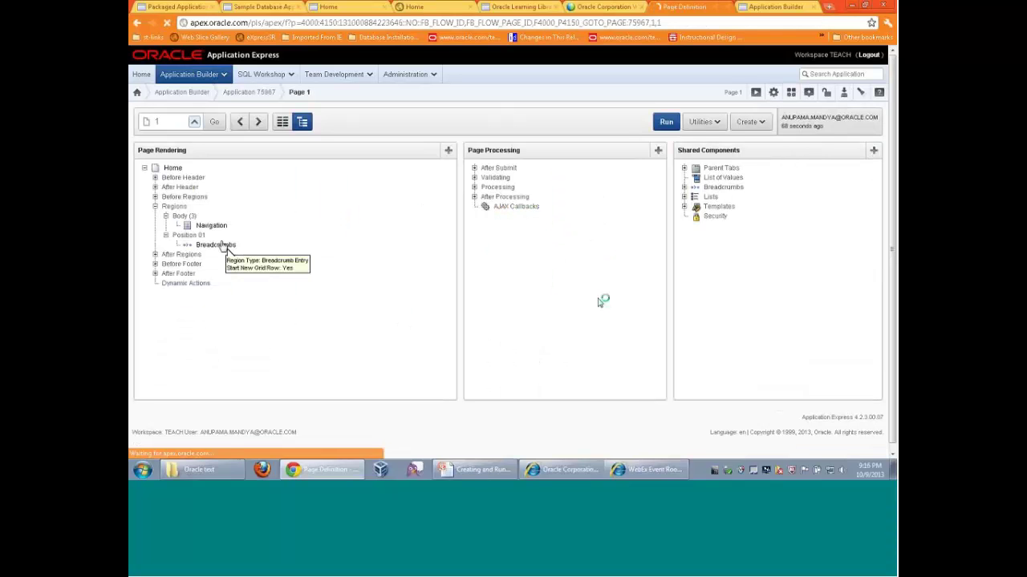
pyautogui.rightClick(187, 219)
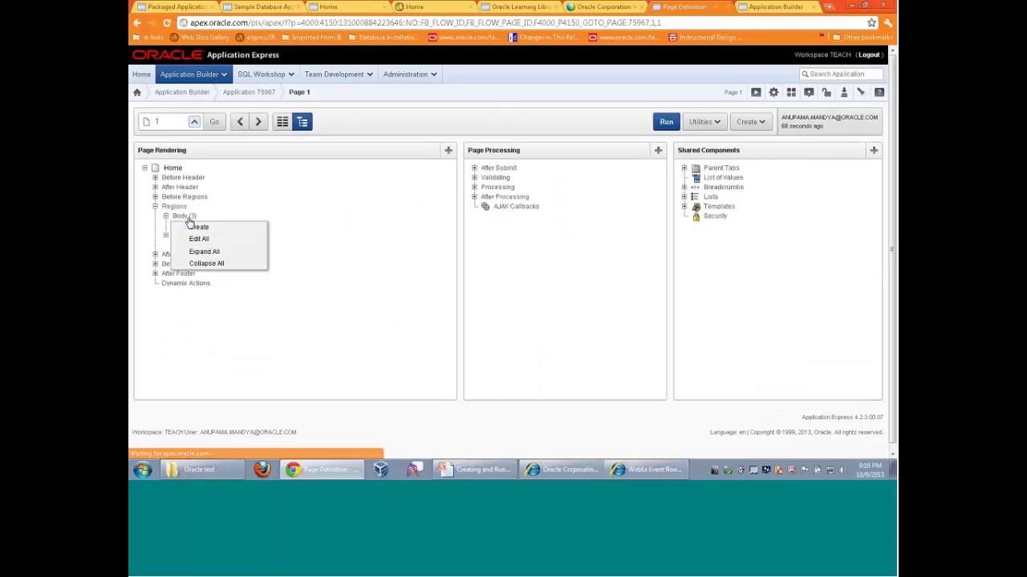
pyautogui.click(200, 229)
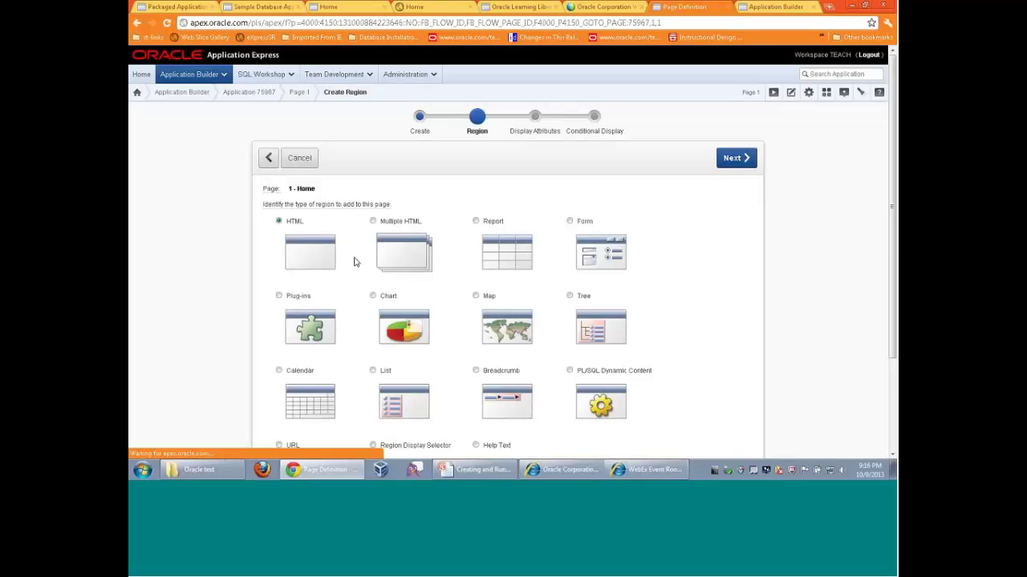
pyautogui.click(397, 252)
pyautogui.click(736, 158)
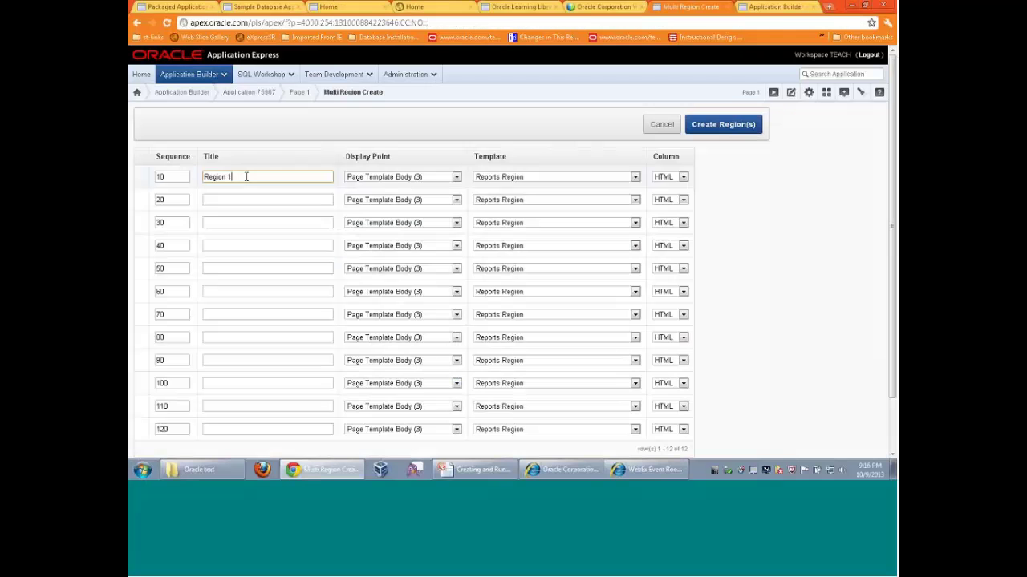
# Title the regions Region 1 through Region 4 and create them
pyautogui.press('Tab')
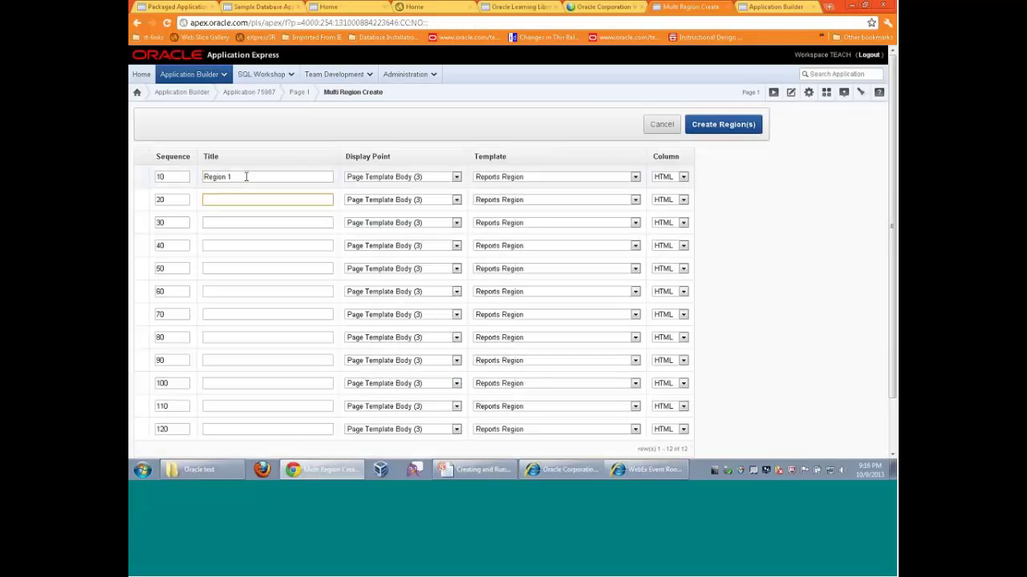
pyautogui.write('Region 2')
pyautogui.press('Tab')
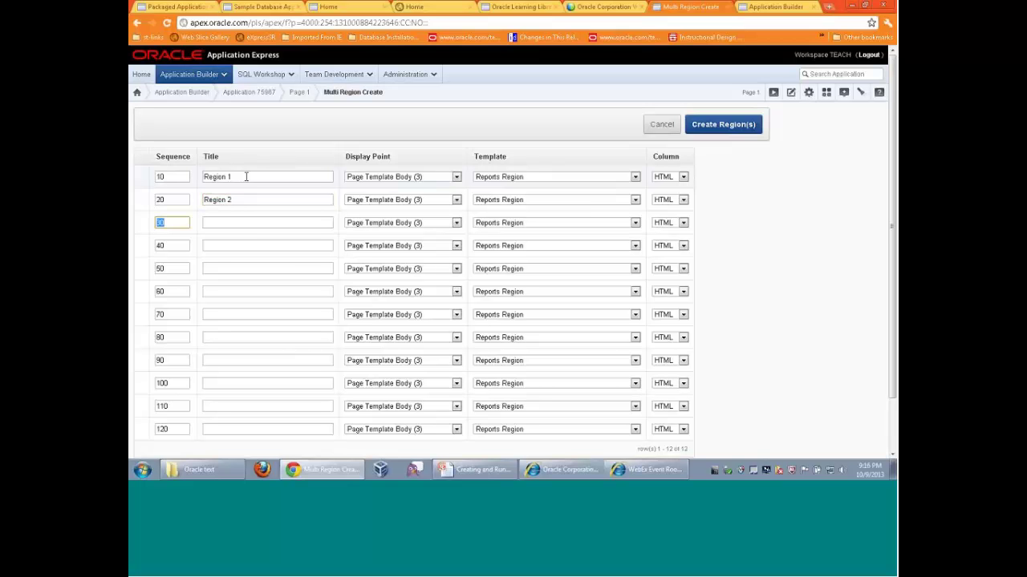
pyautogui.press('Tab')
pyautogui.write('Region')
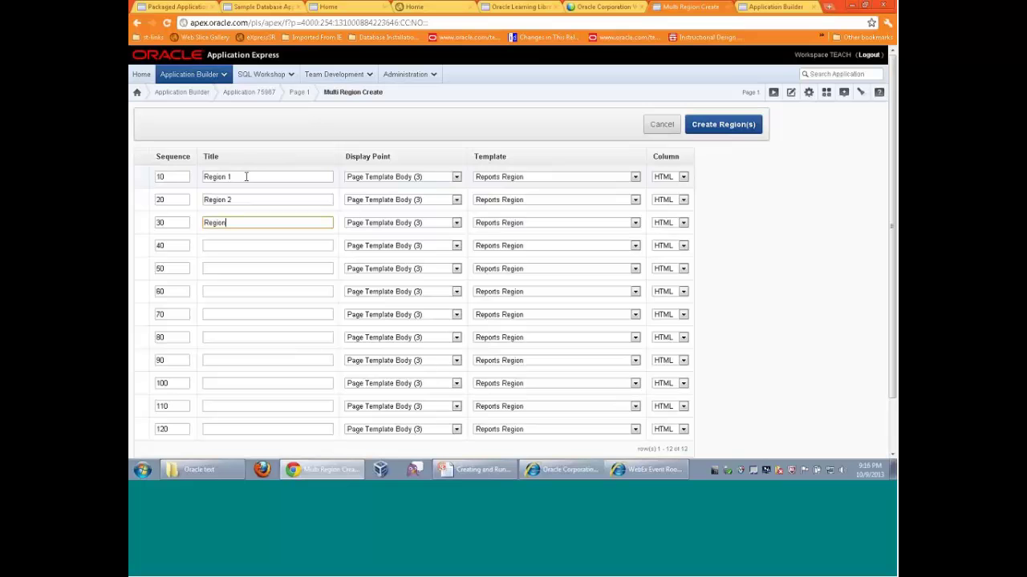
pyautogui.write(' 3')
pyautogui.press('Tab')
pyautogui.press('Tab')
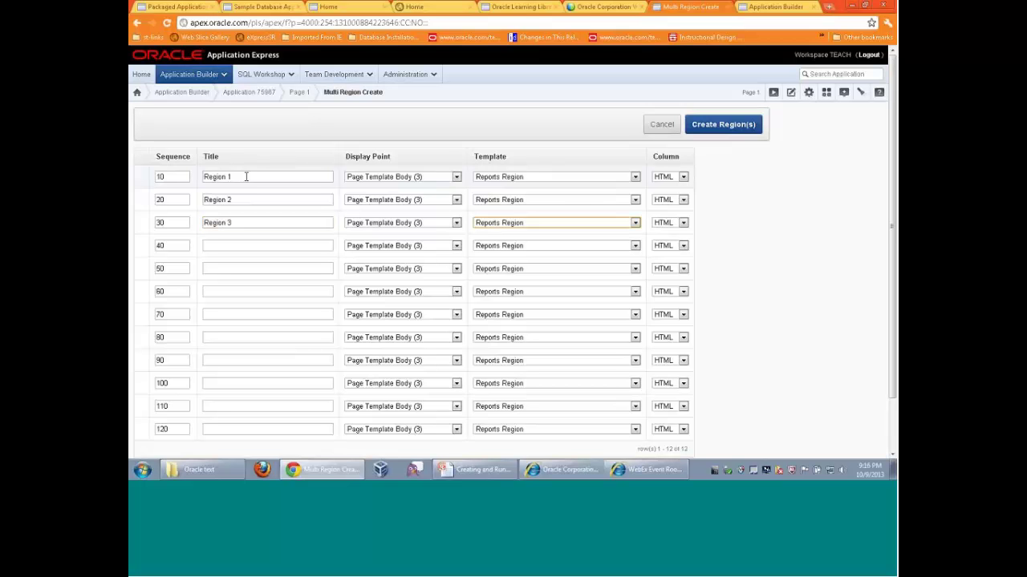
pyautogui.press('Tab')
pyautogui.press('Tab')
pyautogui.press('Tab')
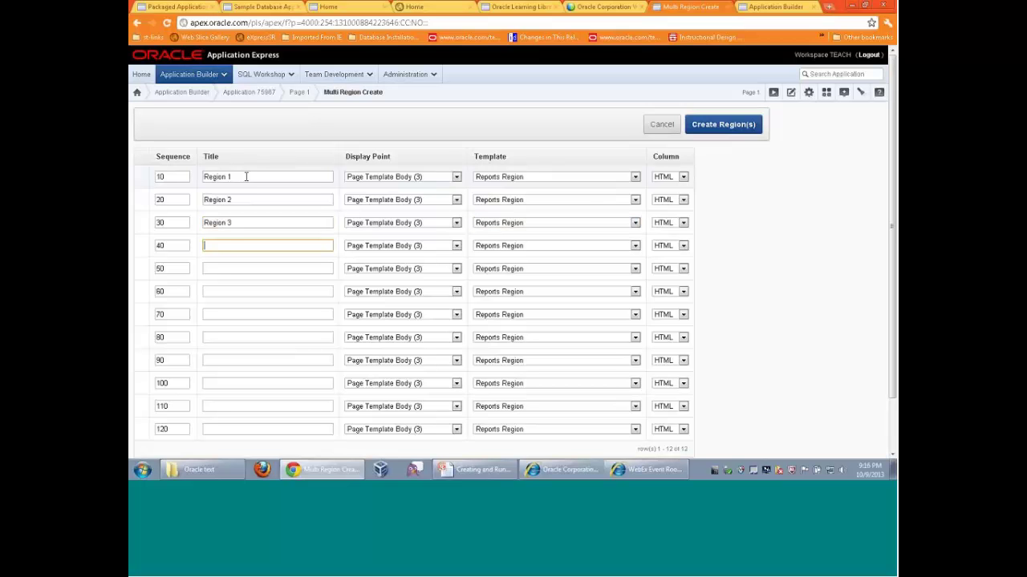
pyautogui.write('Region 4')
pyautogui.click(693, 128)
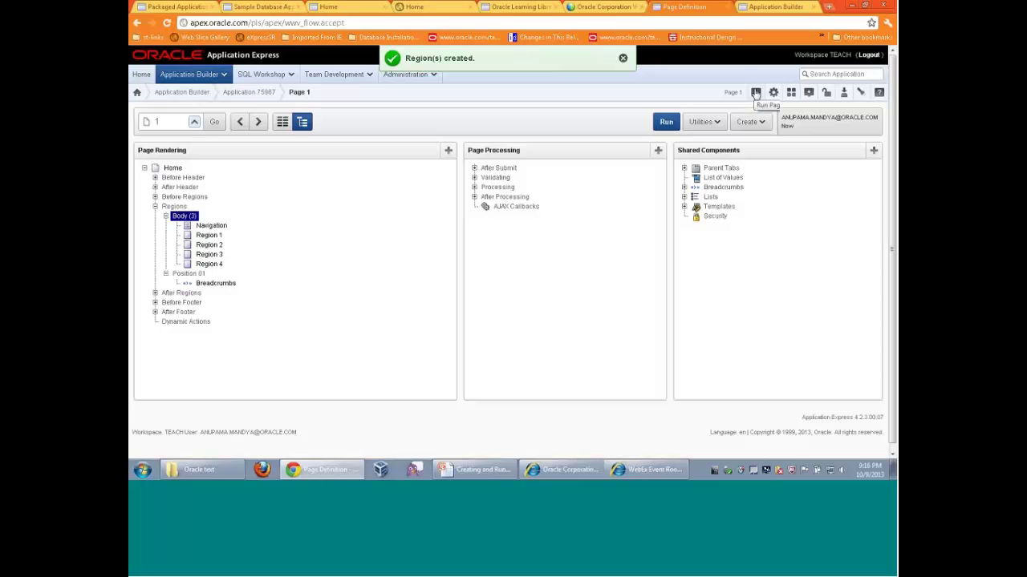
# Run the Home page, narrow the browser to watch regions reflow, then widen it back
pyautogui.click(756, 93)
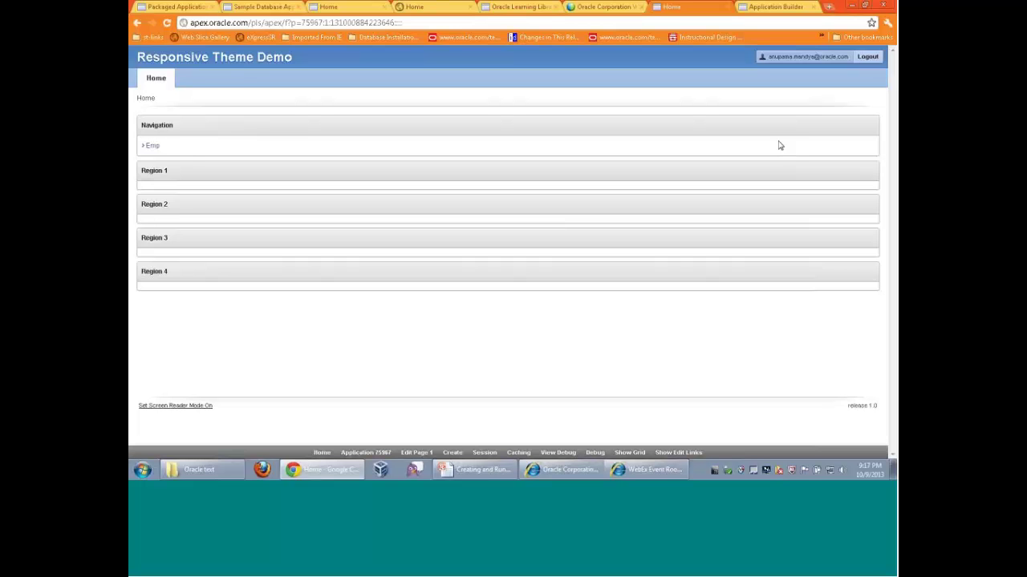
pyautogui.click(865, 6)
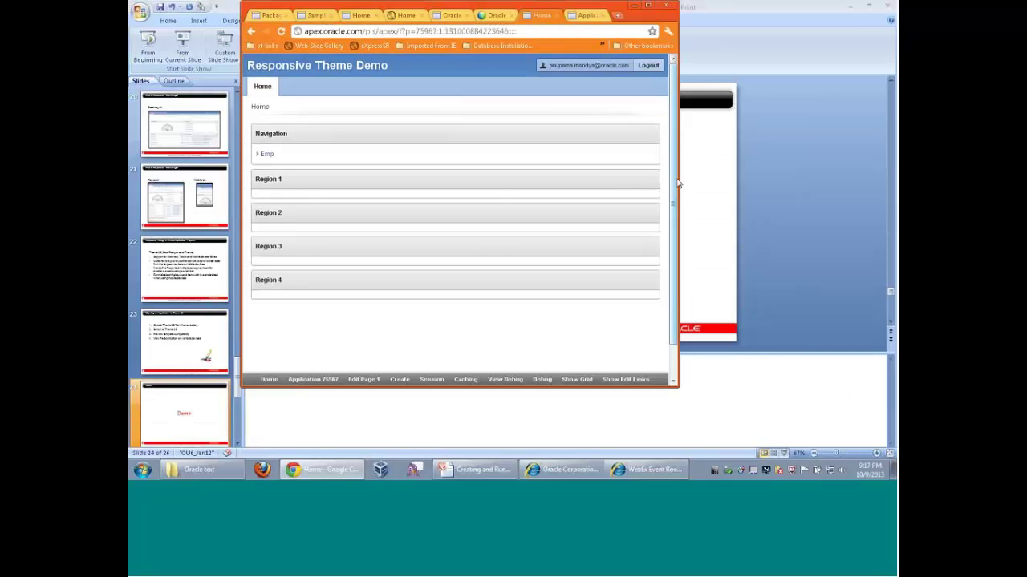
pyautogui.moveTo(678, 178); pyautogui.dragTo(499, 173)
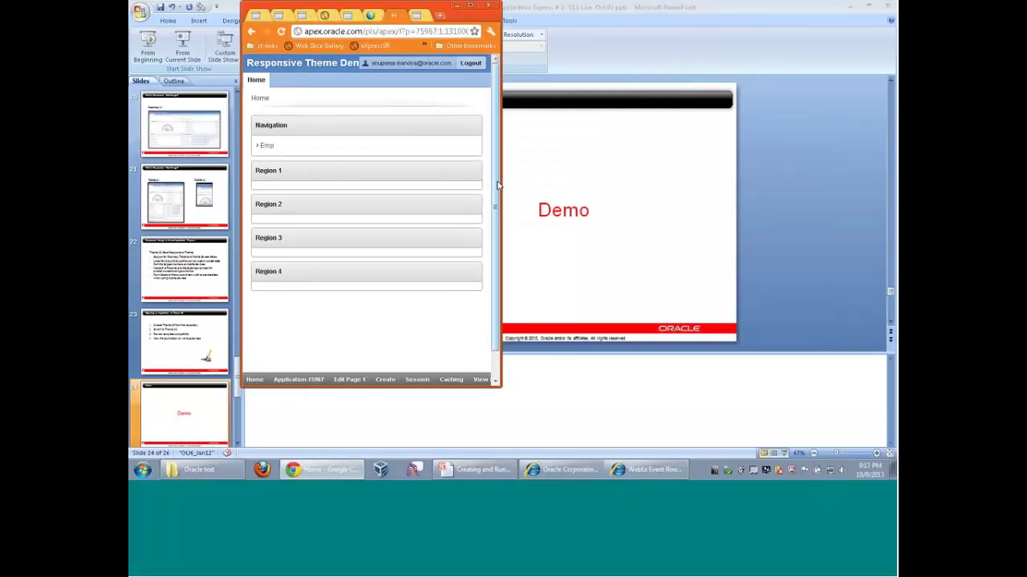
pyautogui.moveTo(499, 183); pyautogui.dragTo(445, 182)
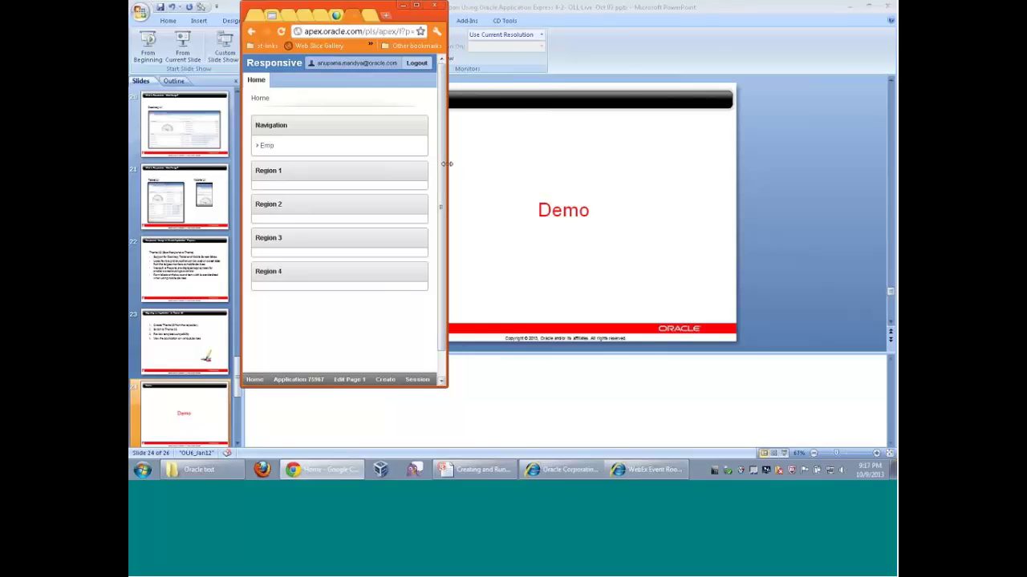
pyautogui.moveTo(447, 164); pyautogui.dragTo(760, 197)
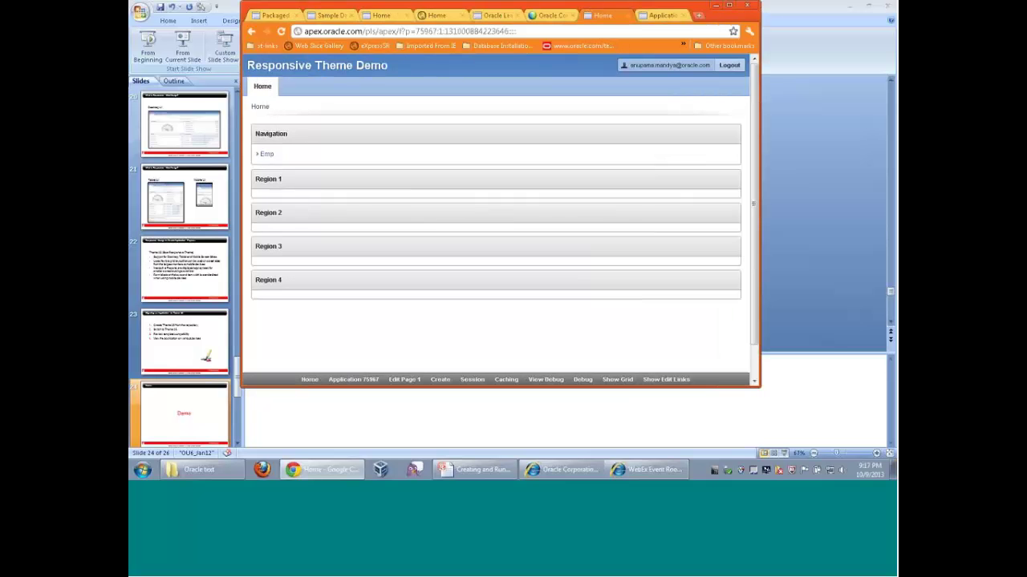
pyautogui.moveTo(759, 149); pyautogui.dragTo(828, 144)
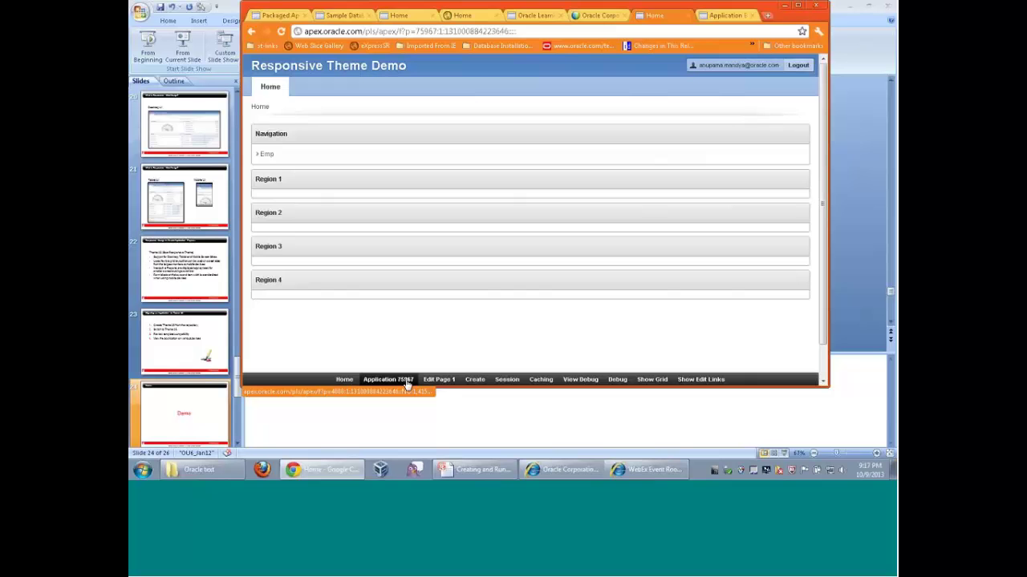
# Set Region 2's Grid Layout Start New Row to No
pyautogui.click(433, 382)
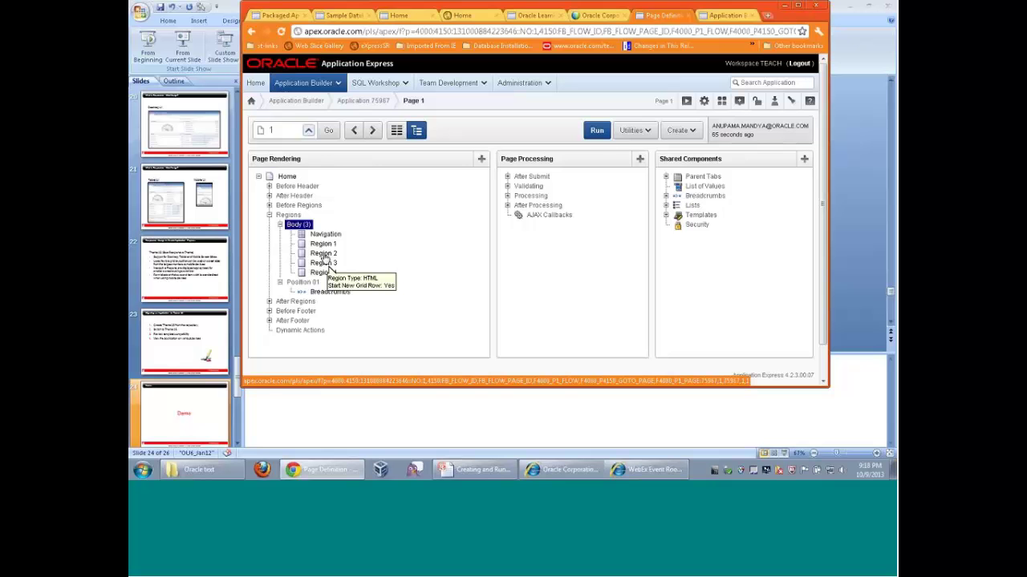
pyautogui.click(324, 255)
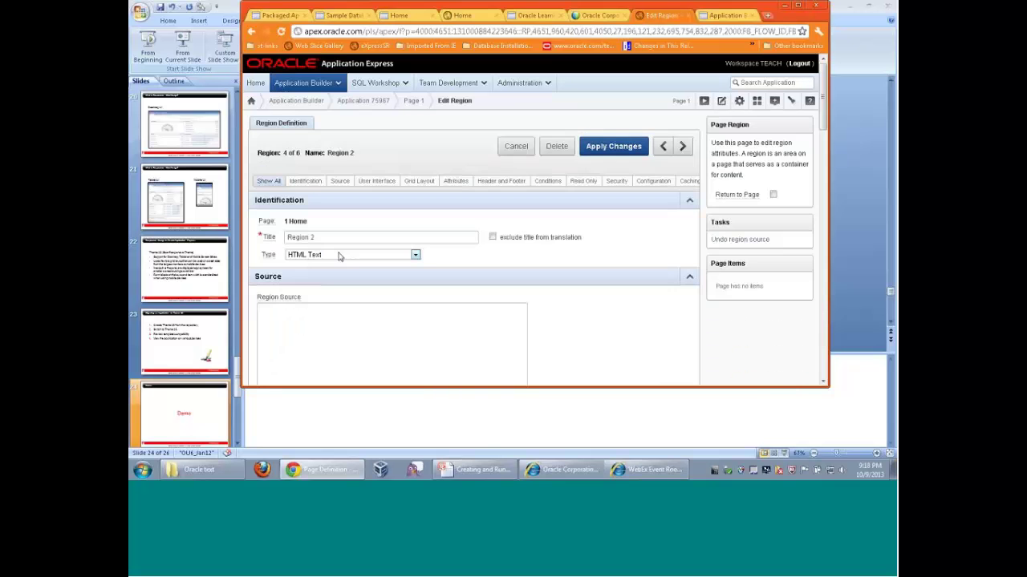
pyautogui.scroll(-5, 500, 289)
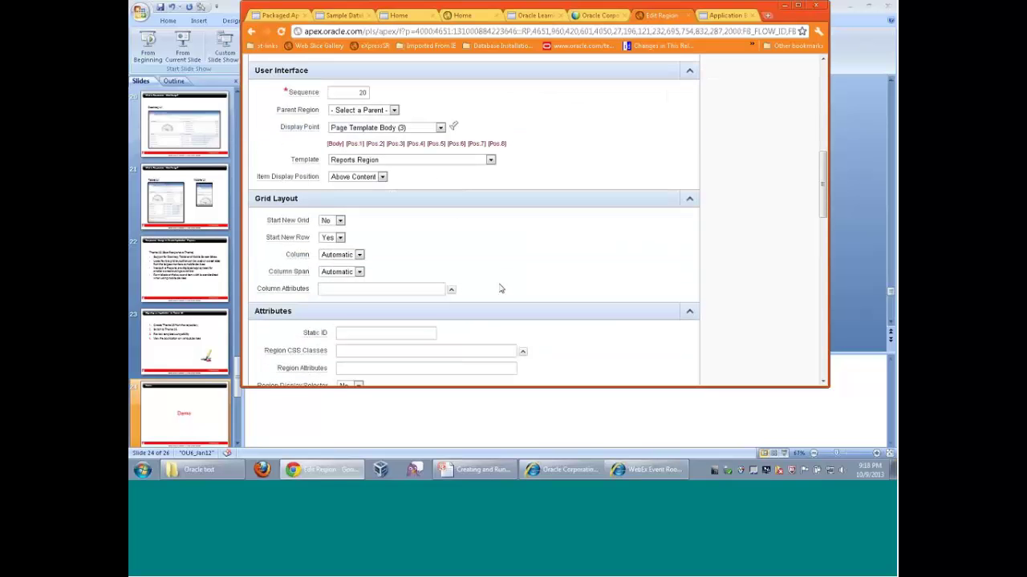
pyautogui.click(340, 238)
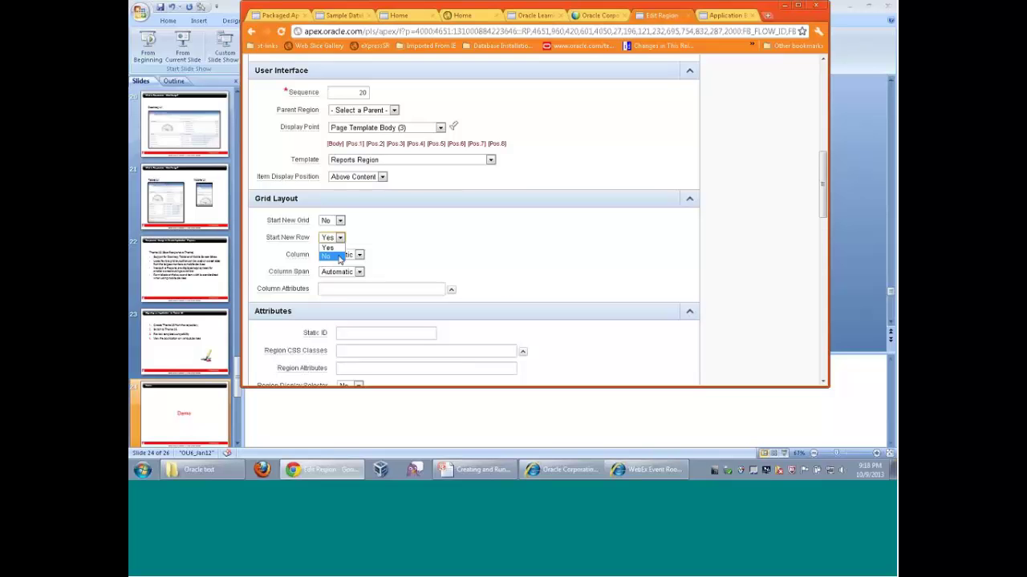
pyautogui.click(339, 257)
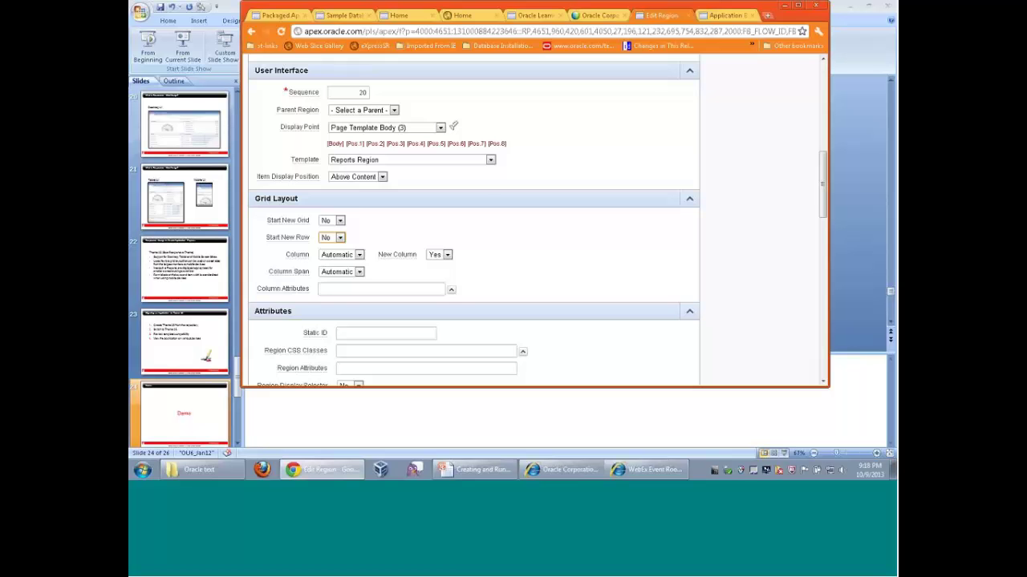
pyautogui.scroll(5, 553, 254)
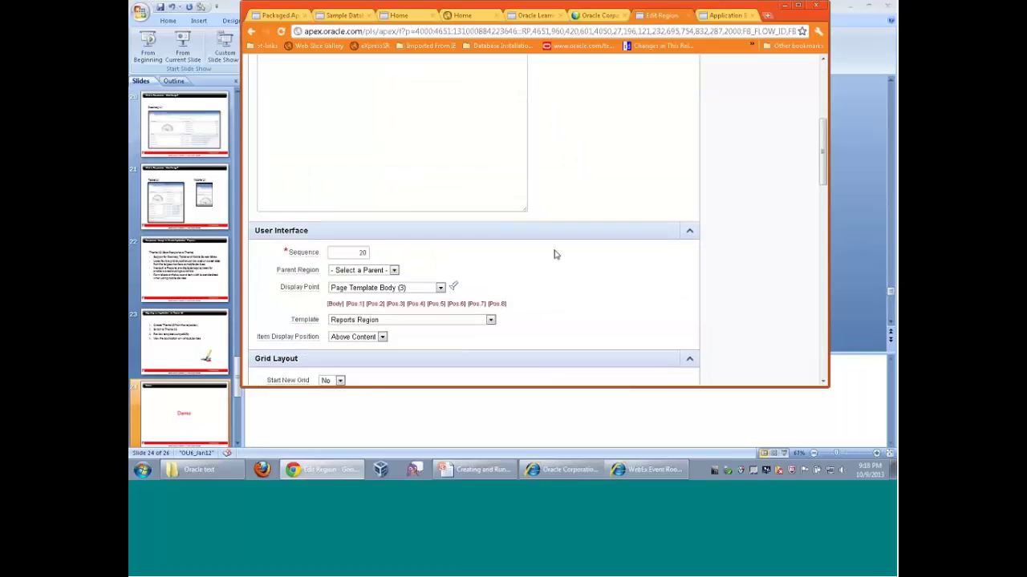
pyautogui.click(682, 94)
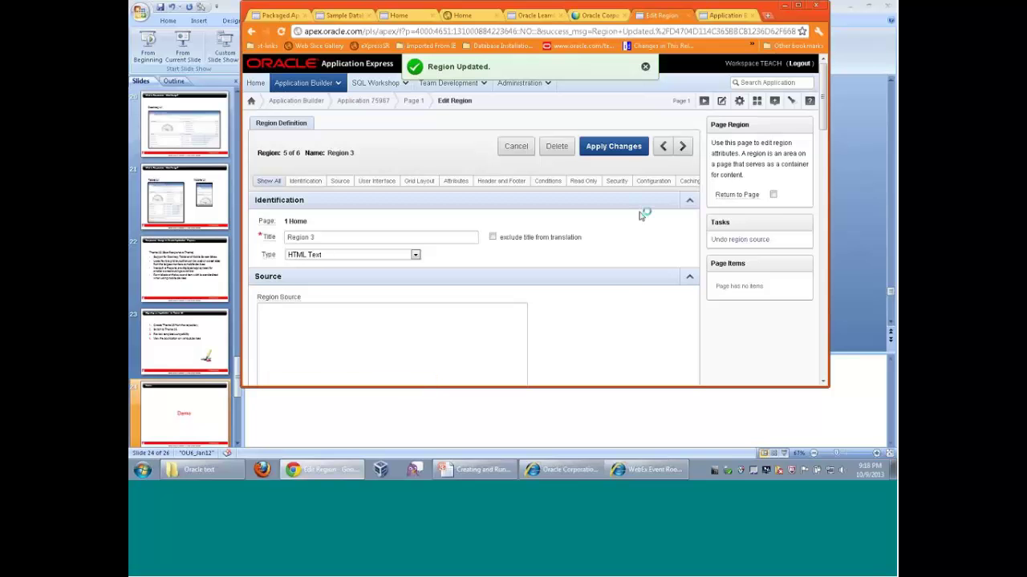
# Apply the region changes on Region 4 and maximize the browser window
pyautogui.scroll(-1, 622, 260)
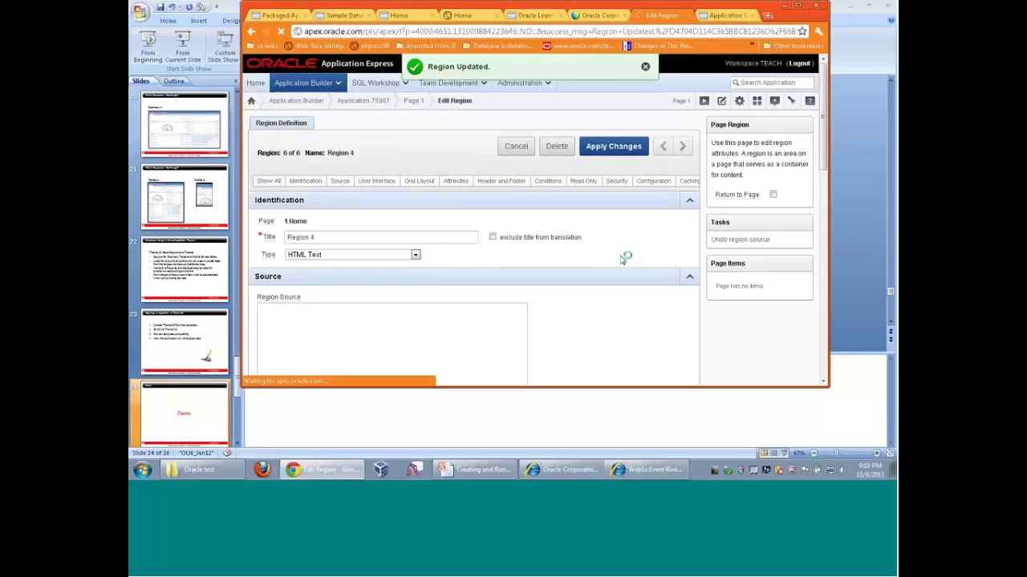
pyautogui.scroll(-5, 622, 260)
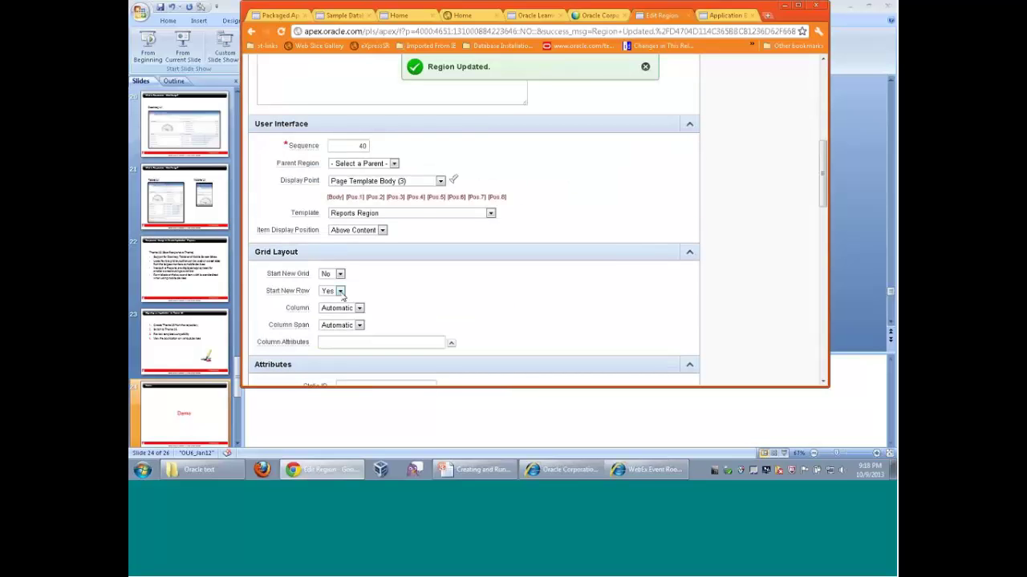
pyautogui.scroll(5, 553, 278)
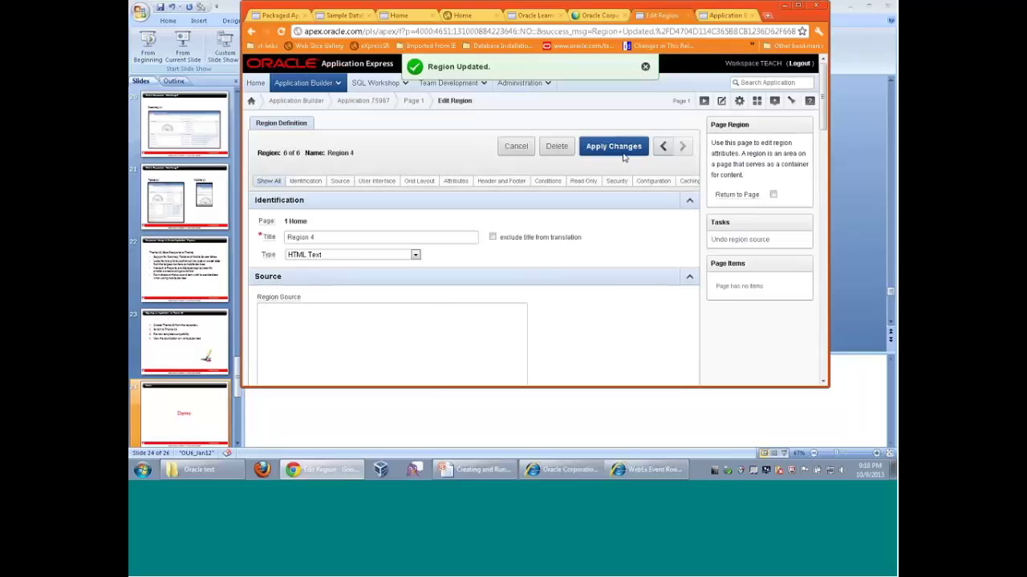
pyautogui.click(624, 157)
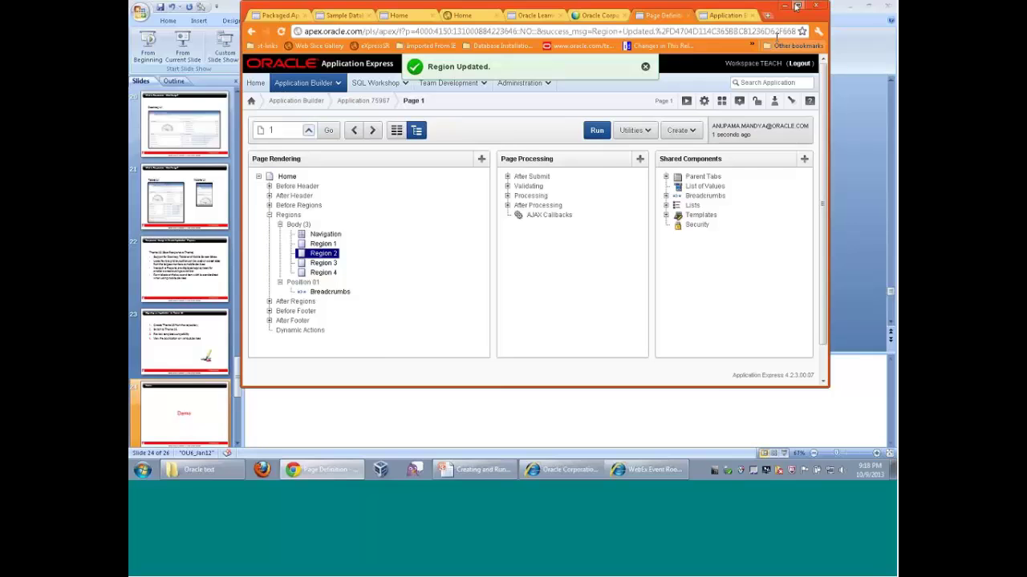
pyautogui.click(798, 6)
# Run the Home page to see regions in two rows of two, then return to Application 75967
pyautogui.click(762, 93)
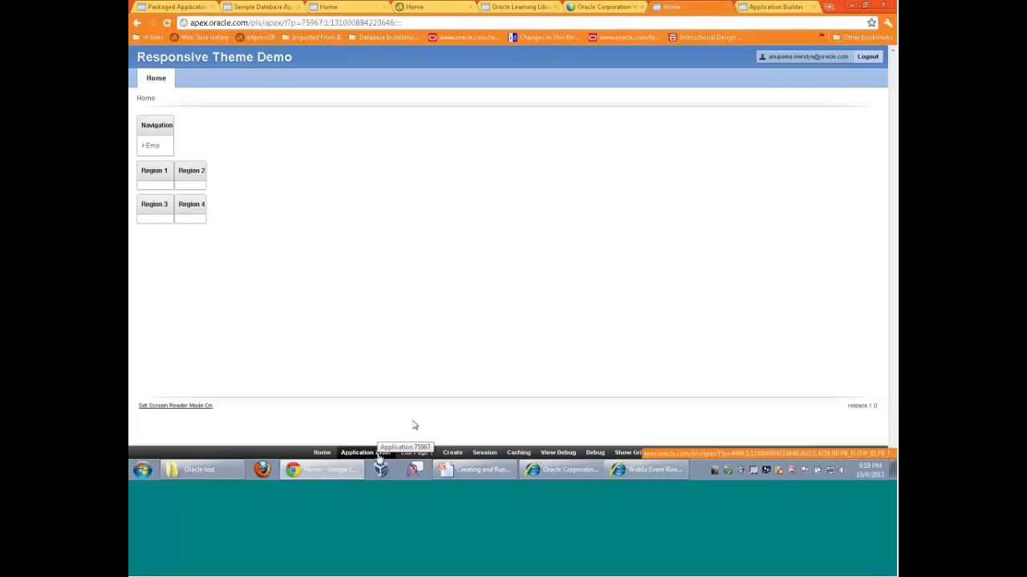
pyautogui.click(361, 453)
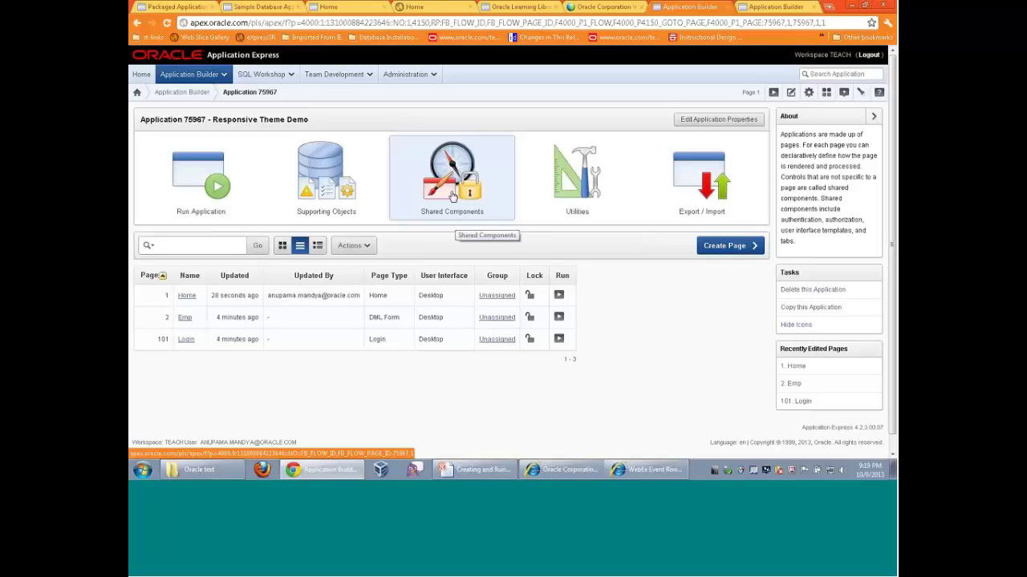
# Open Themes under User Interface in the application's Shared Components
pyautogui.click(453, 197)
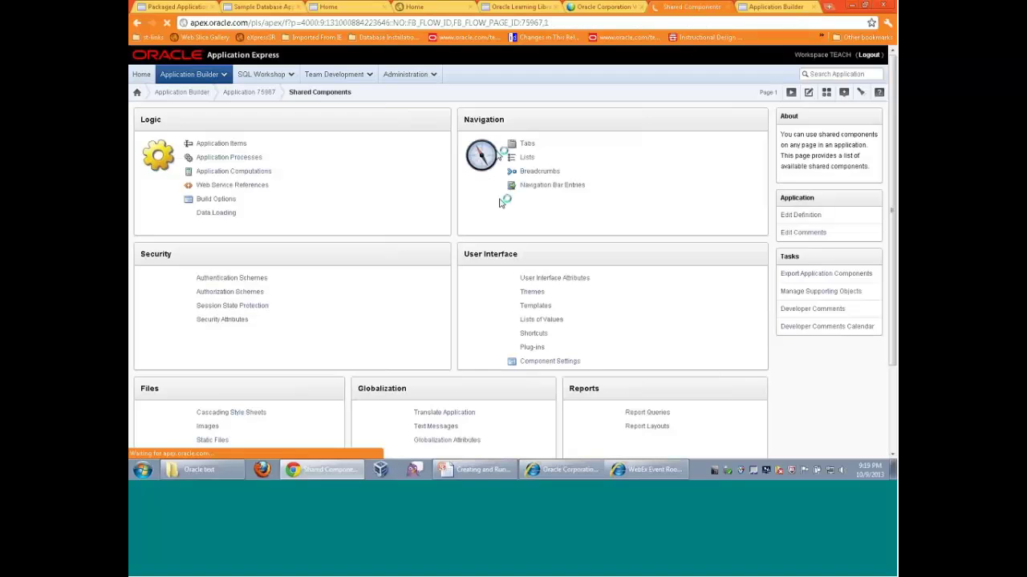
pyautogui.scroll(-2, 607, 175)
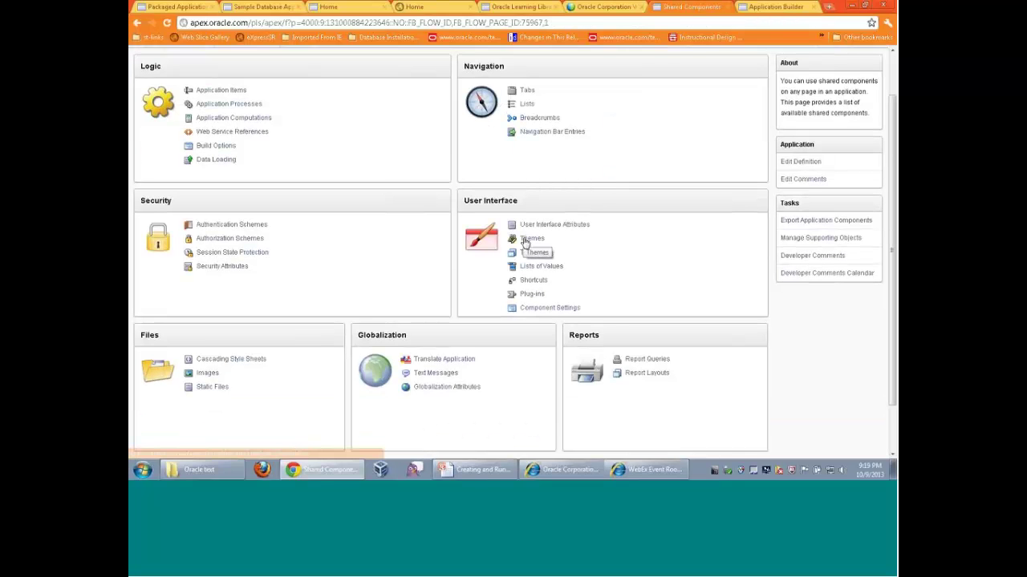
pyautogui.click(525, 239)
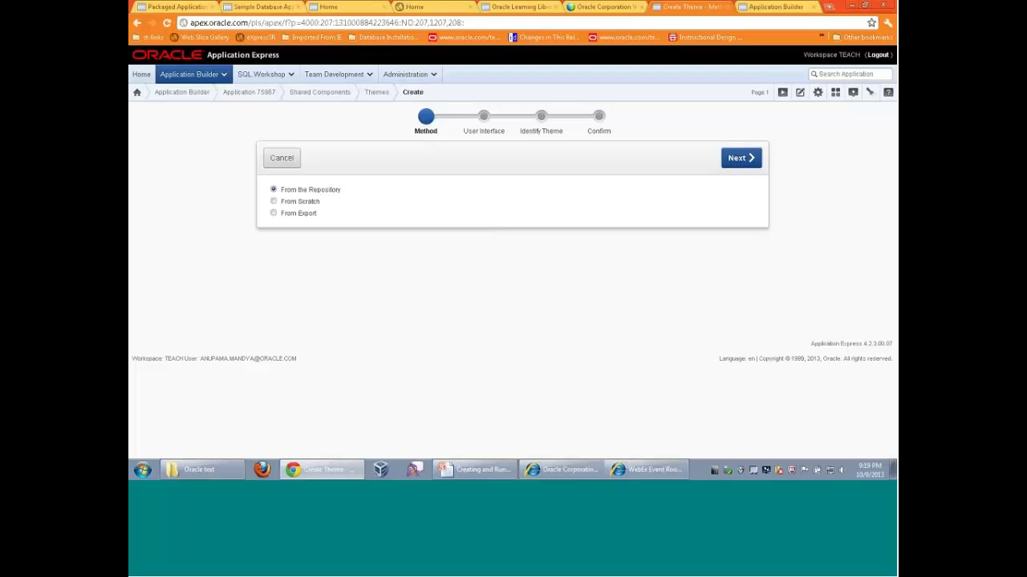
# Create Blue Responsive (Theme 25) from the repository for the Desktop user interface
pyautogui.click(731, 159)
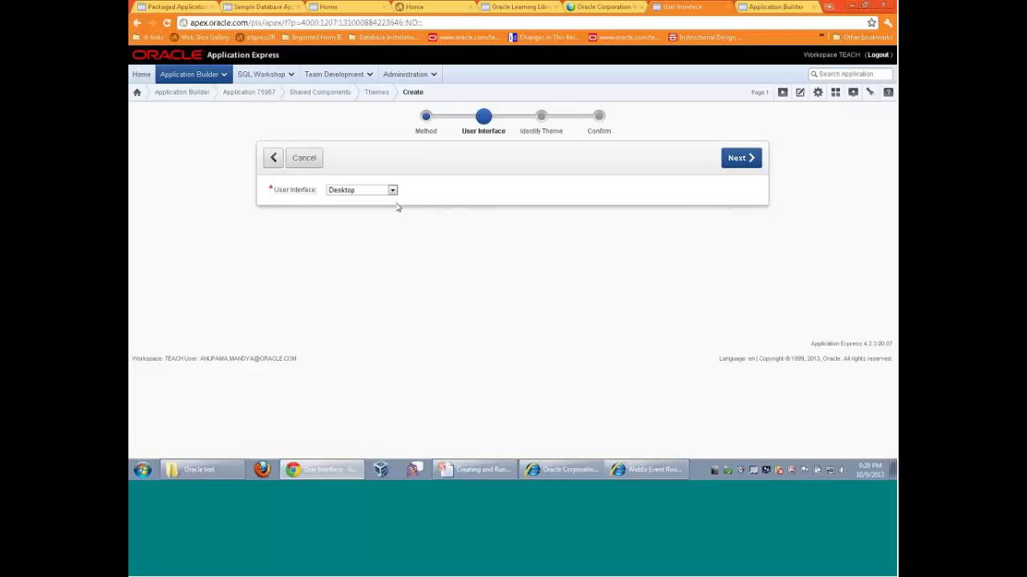
pyautogui.click(734, 160)
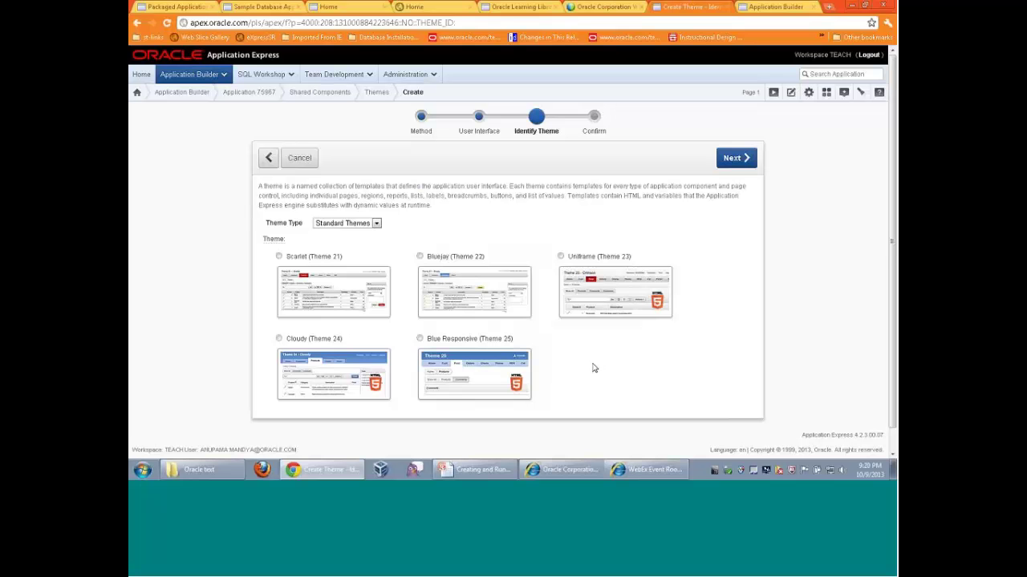
pyautogui.click(493, 361)
pyautogui.click(742, 157)
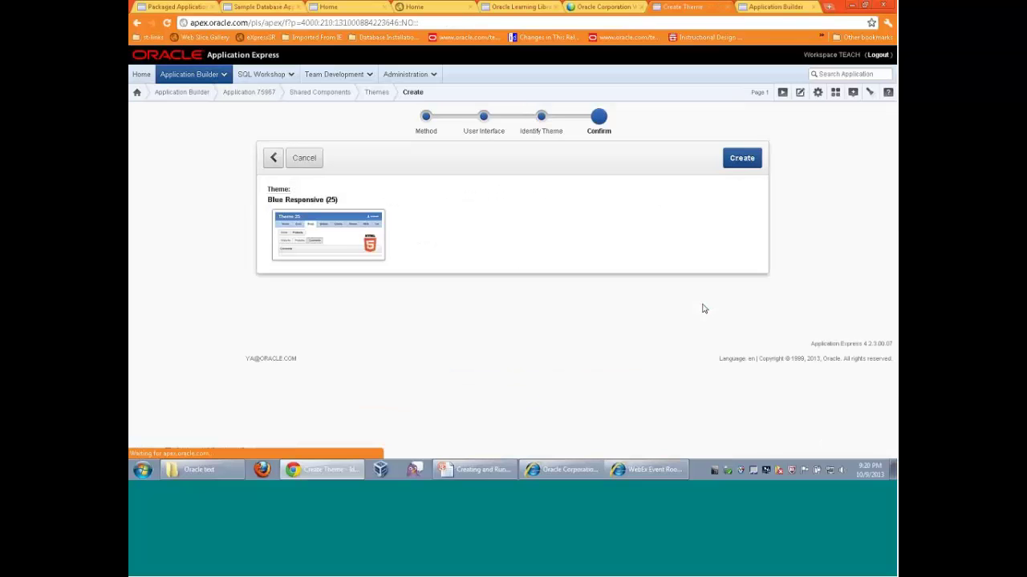
pyautogui.click(742, 158)
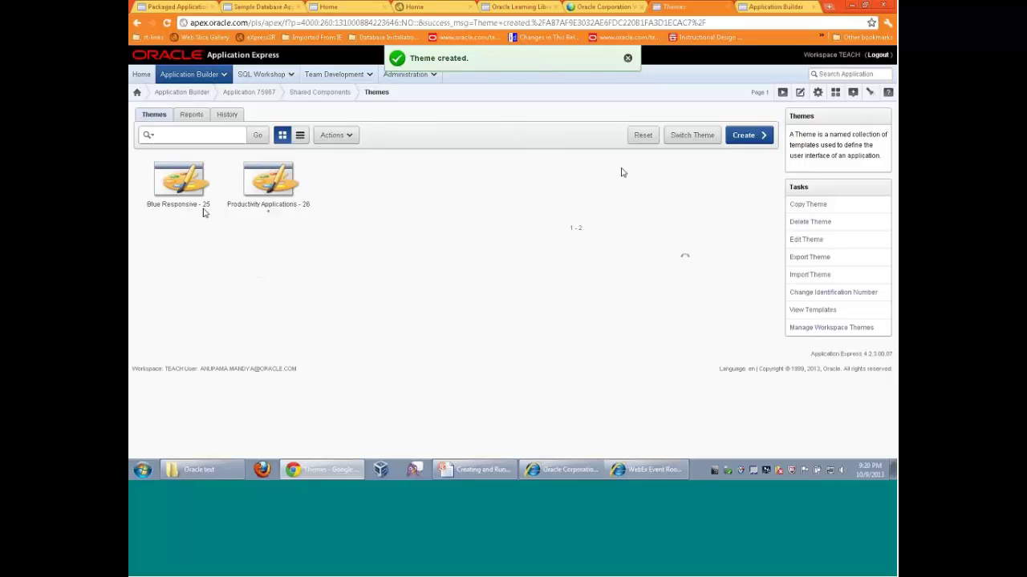
# Set Switch Theme from 26. Productivity Applications to 25. Blue Responsive
pyautogui.click(684, 136)
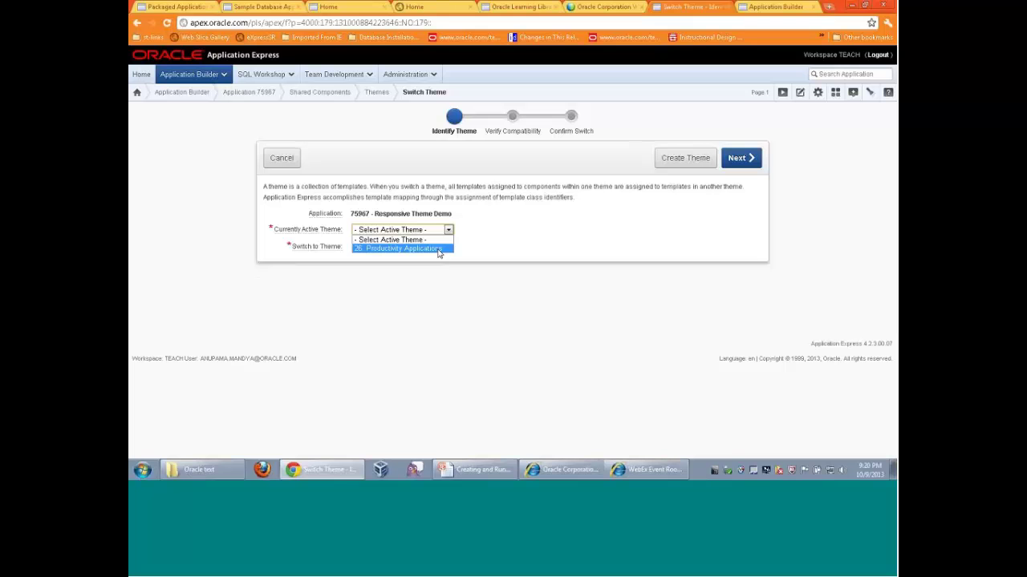
pyautogui.click(439, 251)
pyautogui.click(427, 247)
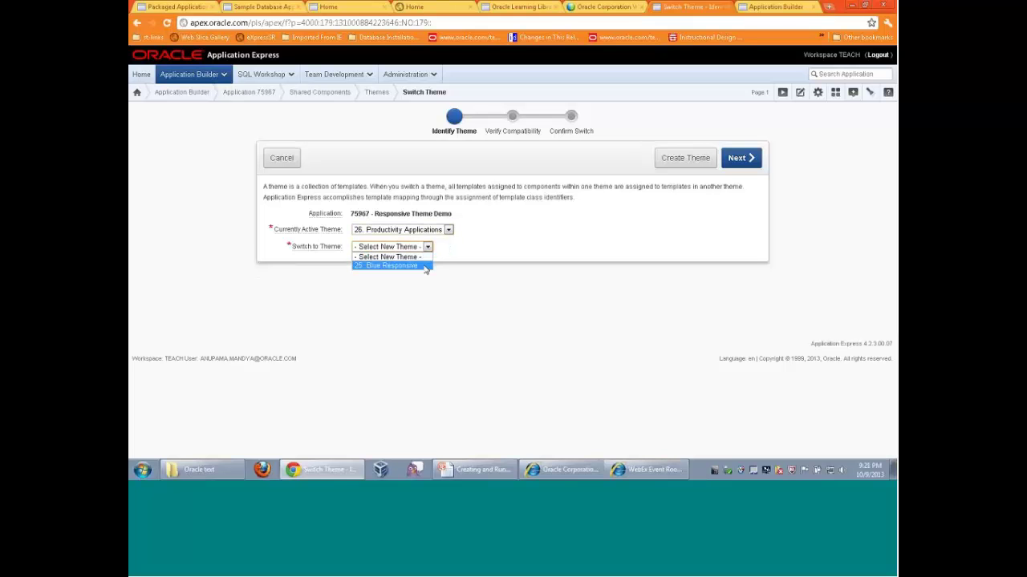
pyautogui.click(409, 266)
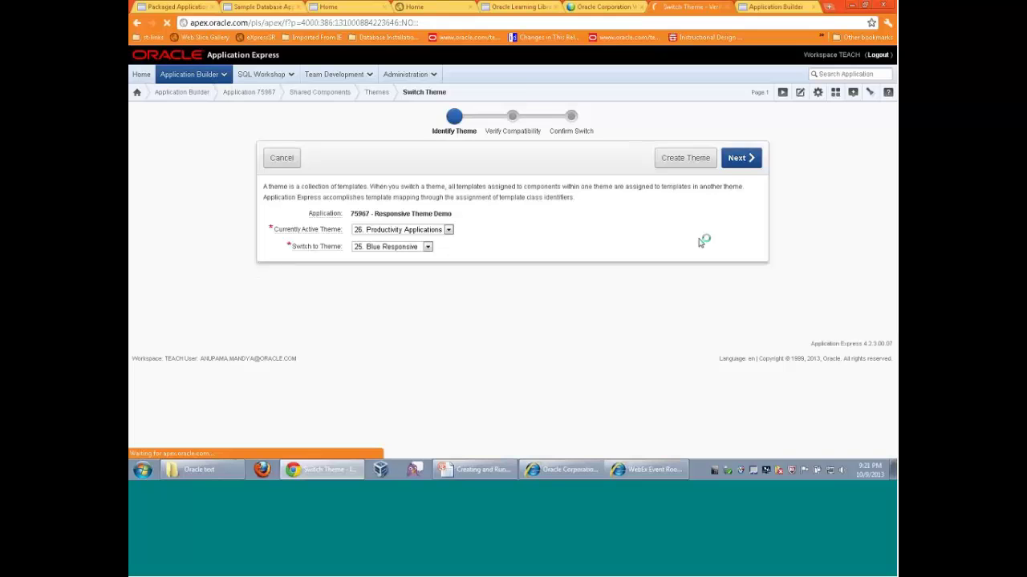
# Map the Optional and Optional-with-help label templates to their right-aligned equivalents
pyautogui.scroll(-2, 699, 243)
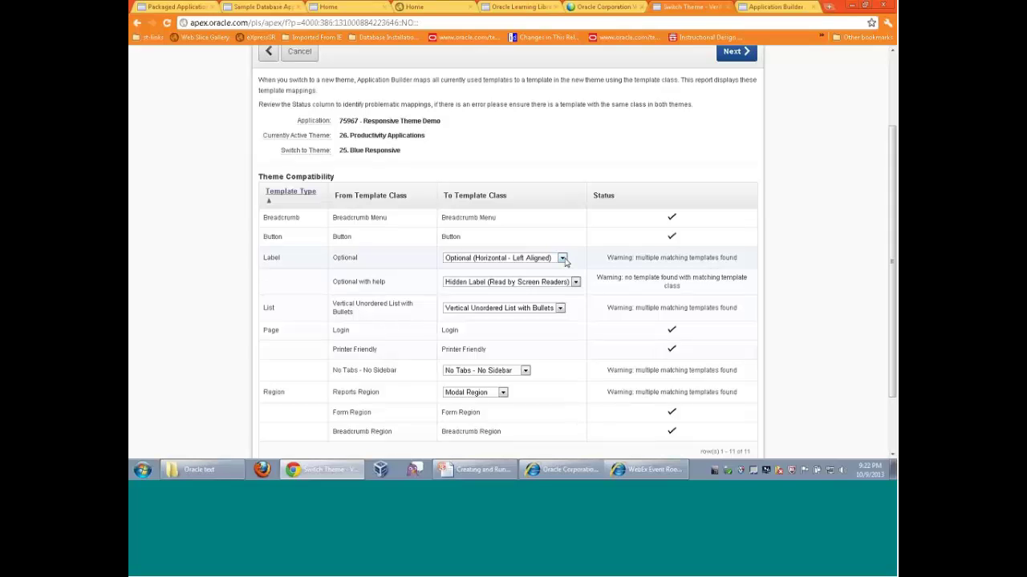
pyautogui.click(563, 258)
pyautogui.click(550, 278)
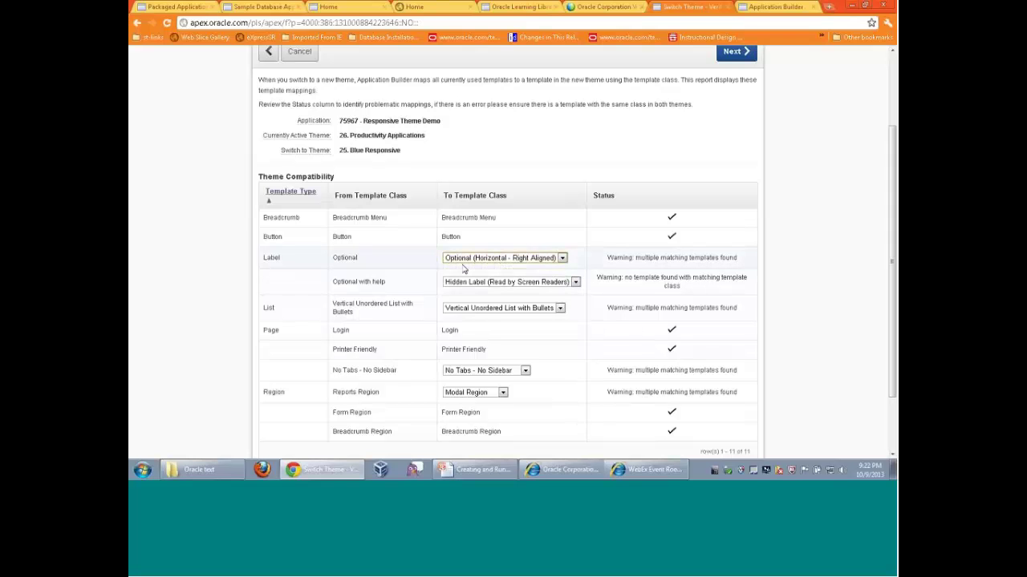
pyautogui.click(575, 282)
pyautogui.click(560, 312)
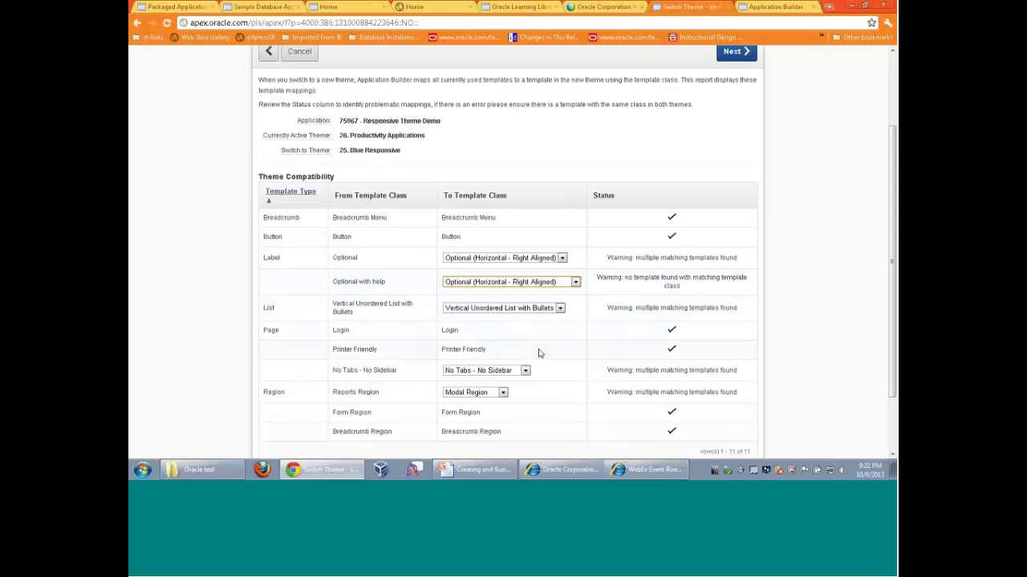
# Keep List as Vertical Unordered List with Bullets and map Reports Region to Standard Region
pyautogui.scroll(-1, 538, 352)
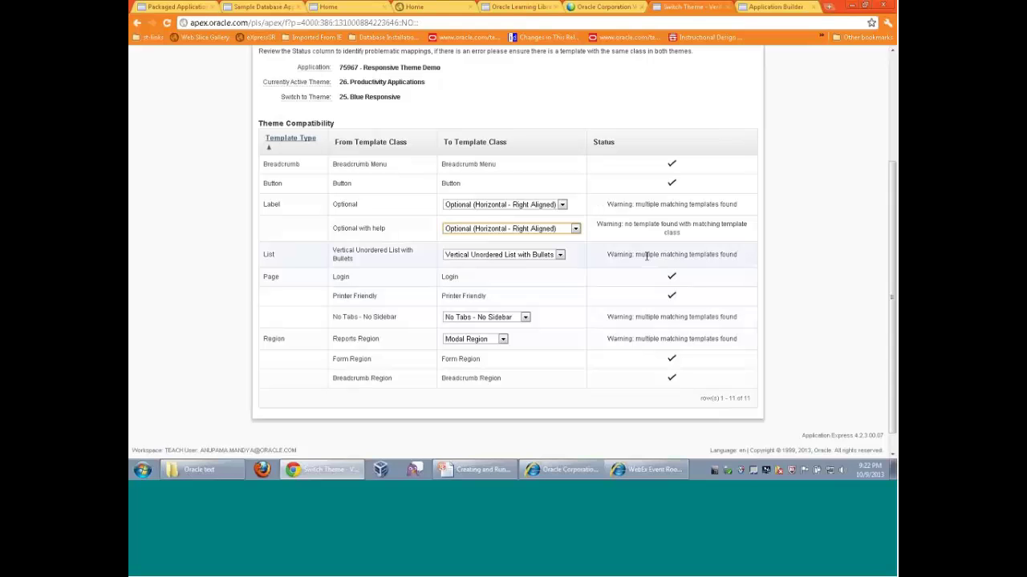
pyautogui.click(559, 255)
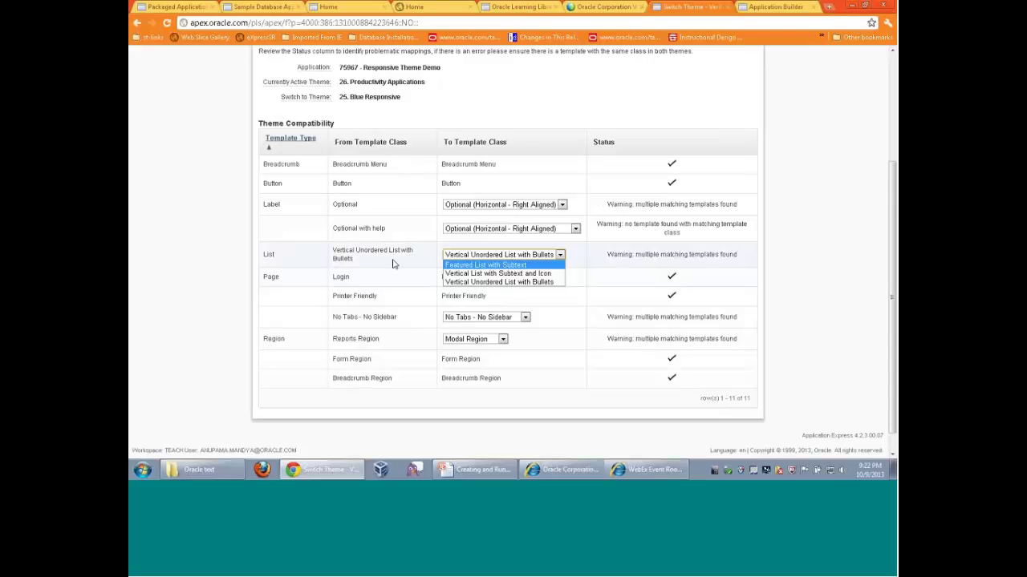
pyautogui.press('Down')
pyautogui.press('Down')
pyautogui.click(455, 281)
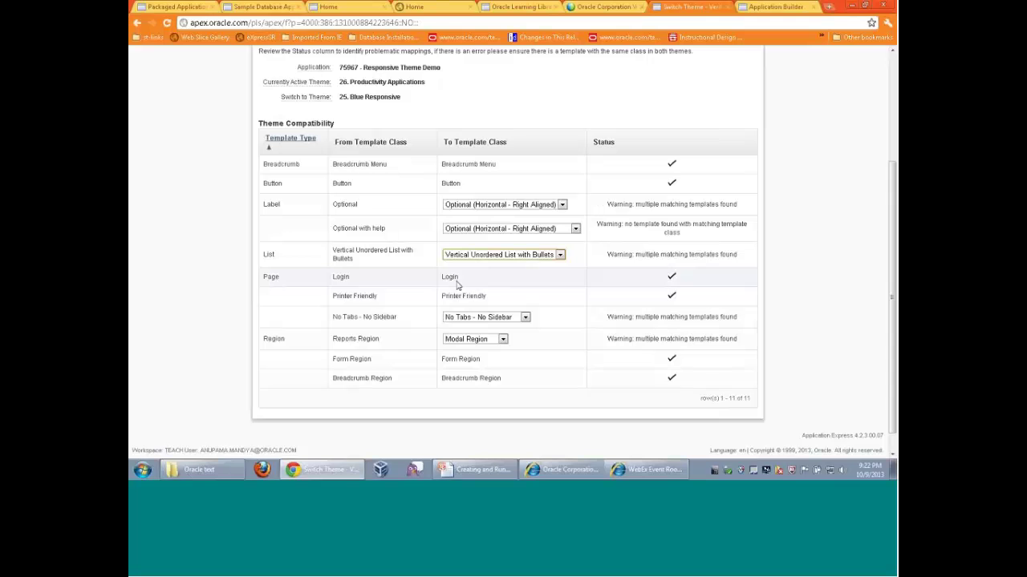
pyautogui.click(503, 339)
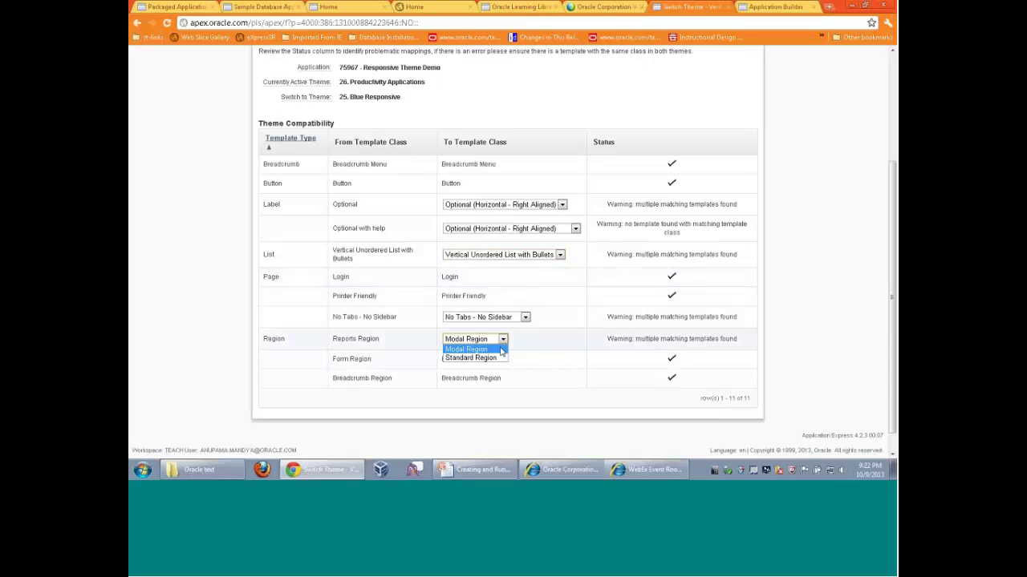
pyautogui.click(499, 357)
pyautogui.scroll(1, 569, 353)
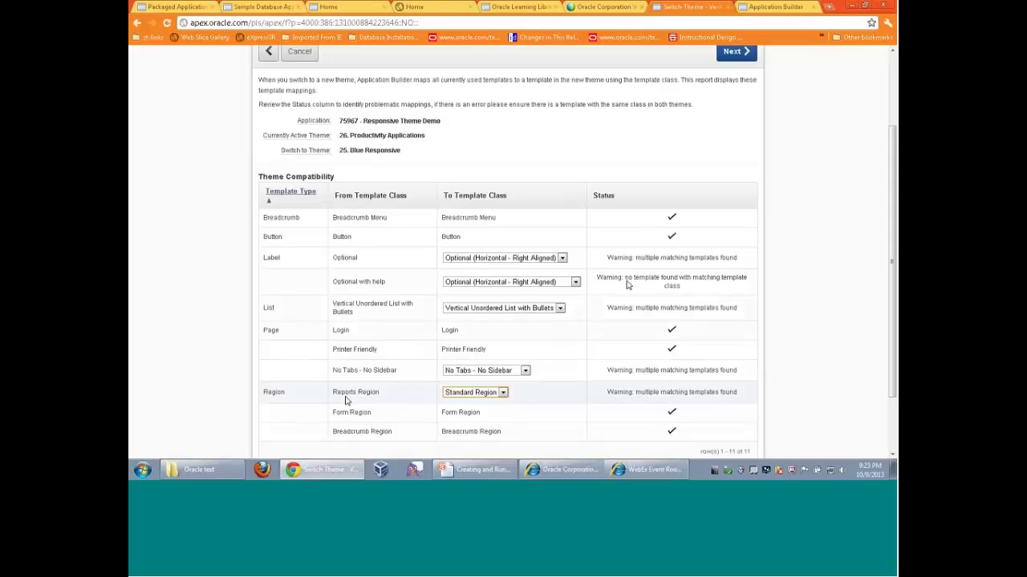
# Confirm the theme switch so Blue Responsive - 25 becomes the application's current theme
pyautogui.click(734, 53)
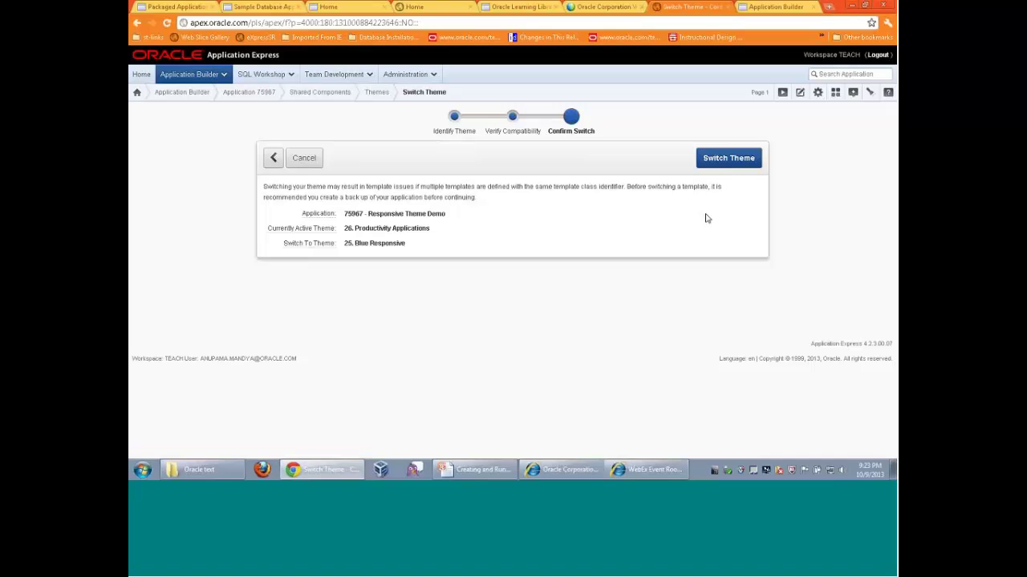
pyautogui.click(729, 160)
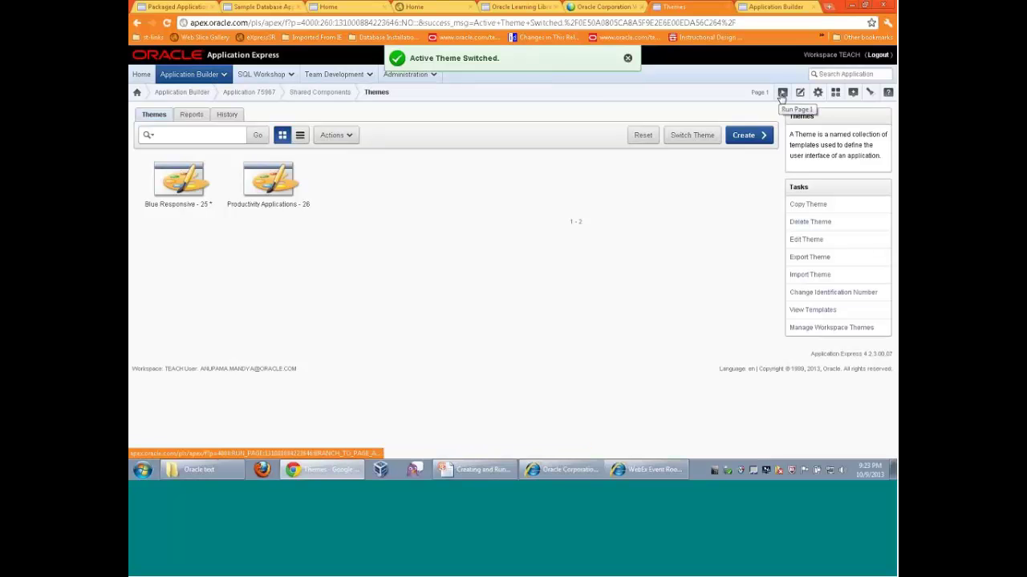
# Run page 1, narrow the browser until regions stack, then return maximized to application 75967
pyautogui.click(782, 94)
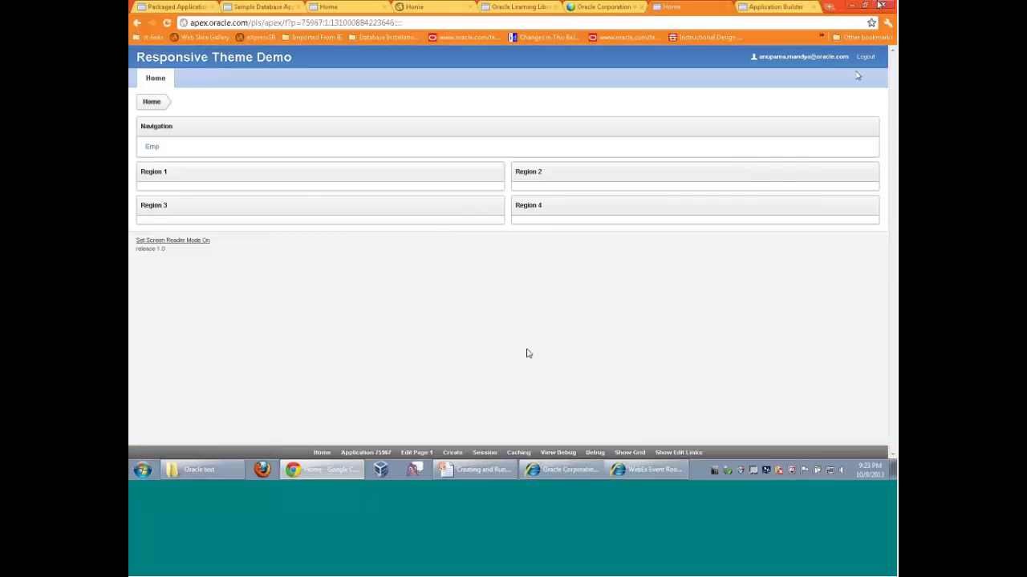
pyautogui.click(865, 6)
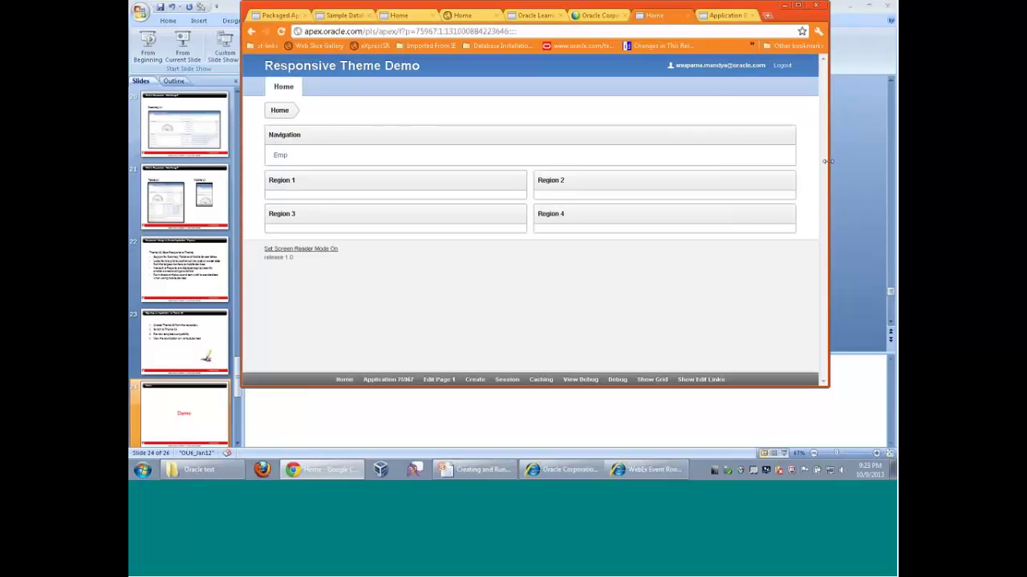
pyautogui.moveTo(827, 162); pyautogui.dragTo(715, 162)
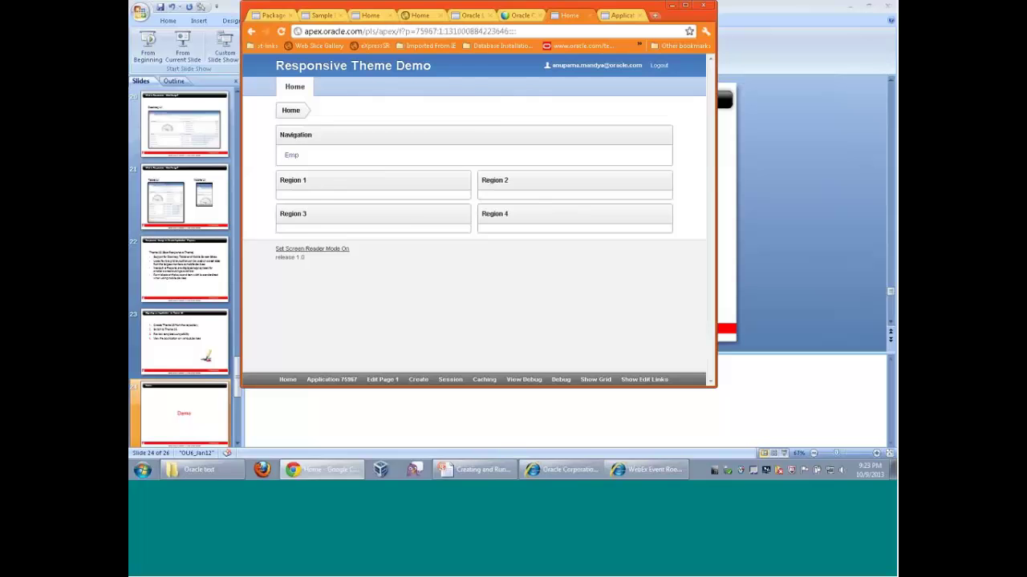
pyautogui.moveTo(717, 207); pyautogui.dragTo(470, 207)
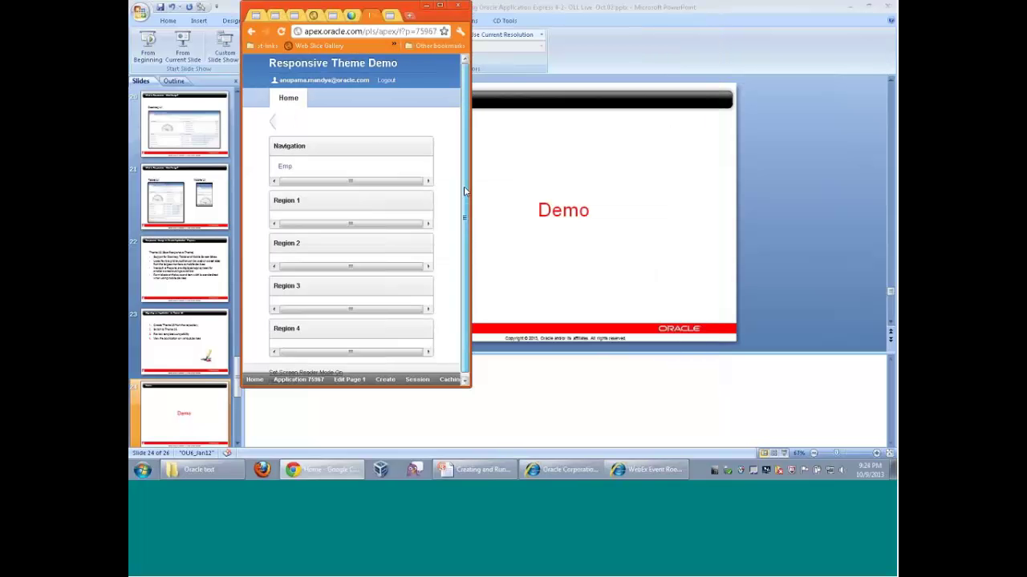
pyautogui.moveTo(466, 191); pyautogui.dragTo(466, 201)
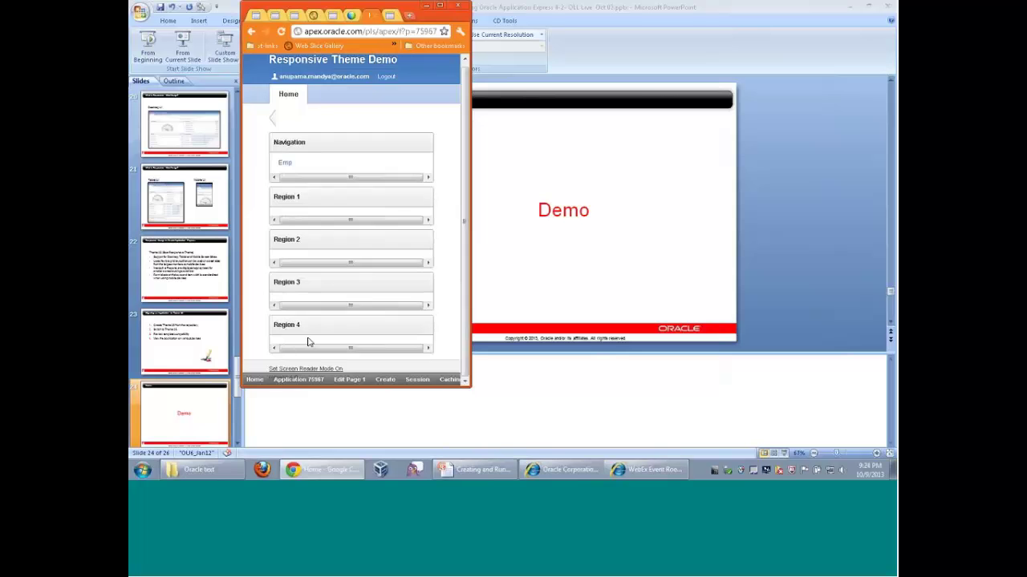
pyautogui.click(298, 380)
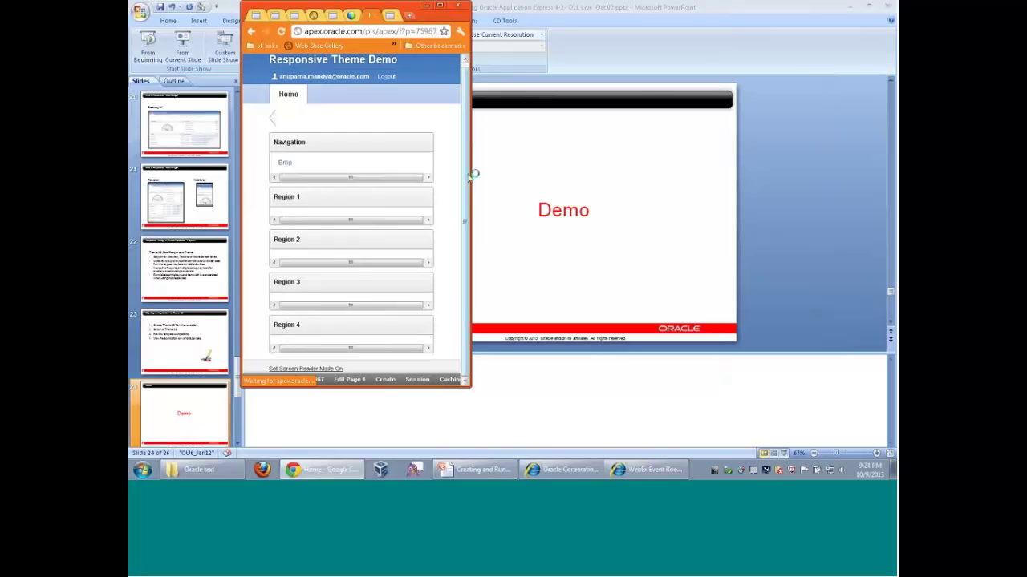
pyautogui.click(440, 6)
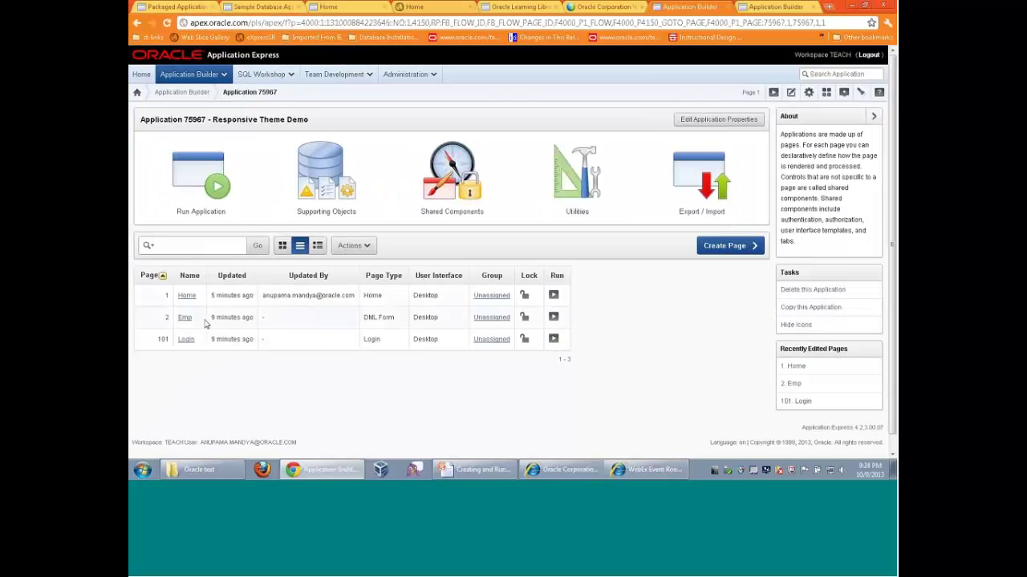
# Edit page 2, set the EMP region's template to Alert Region, apply, and rerun the Emp page
pyautogui.click(553, 317)
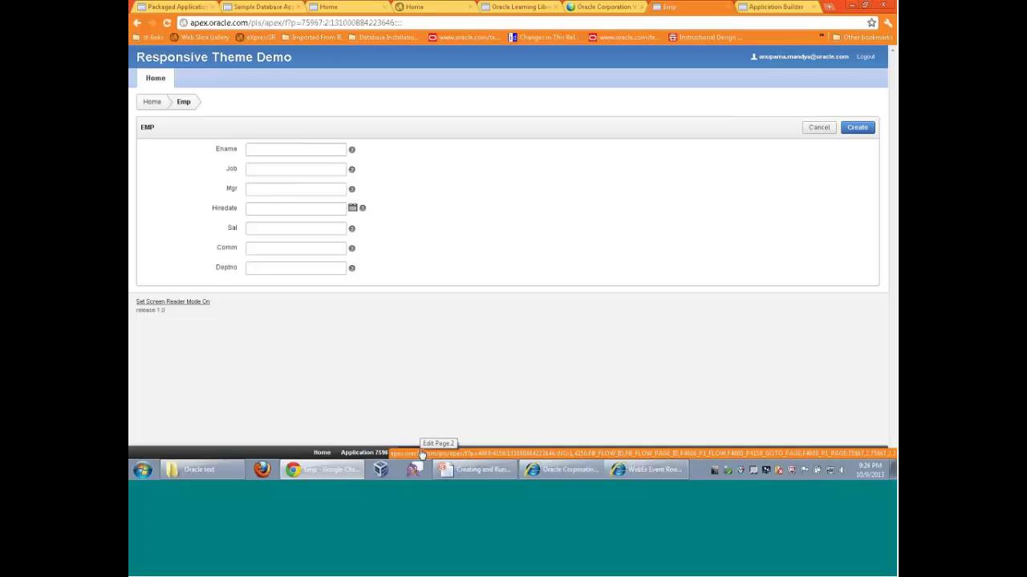
pyautogui.click(414, 453)
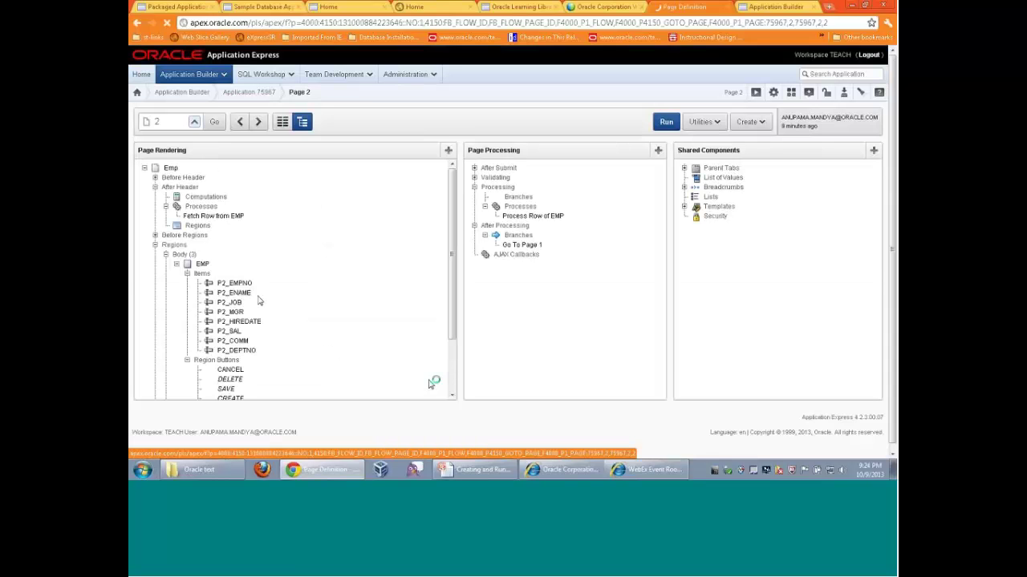
pyautogui.click(202, 266)
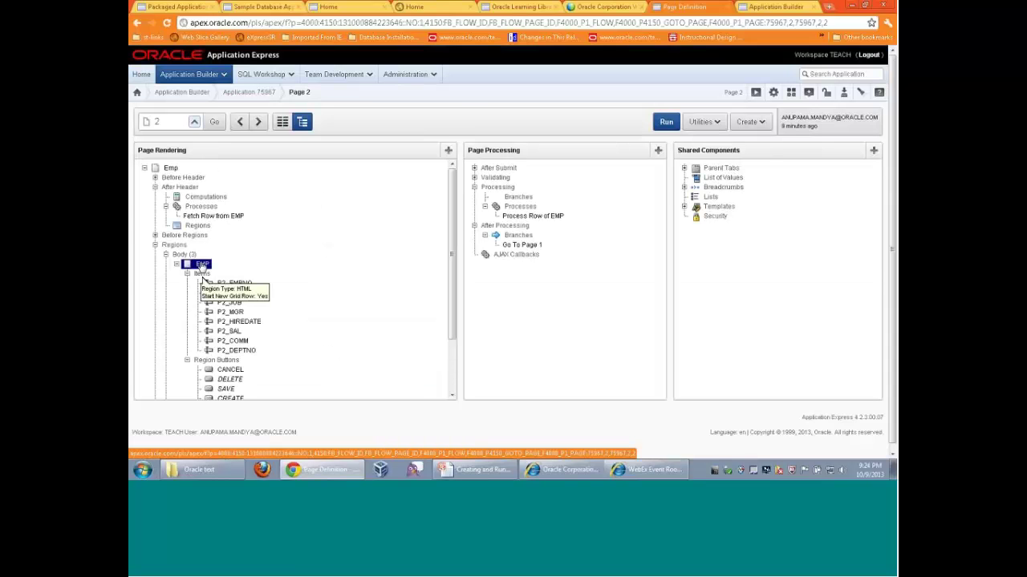
pyautogui.scroll(-5, 296, 284)
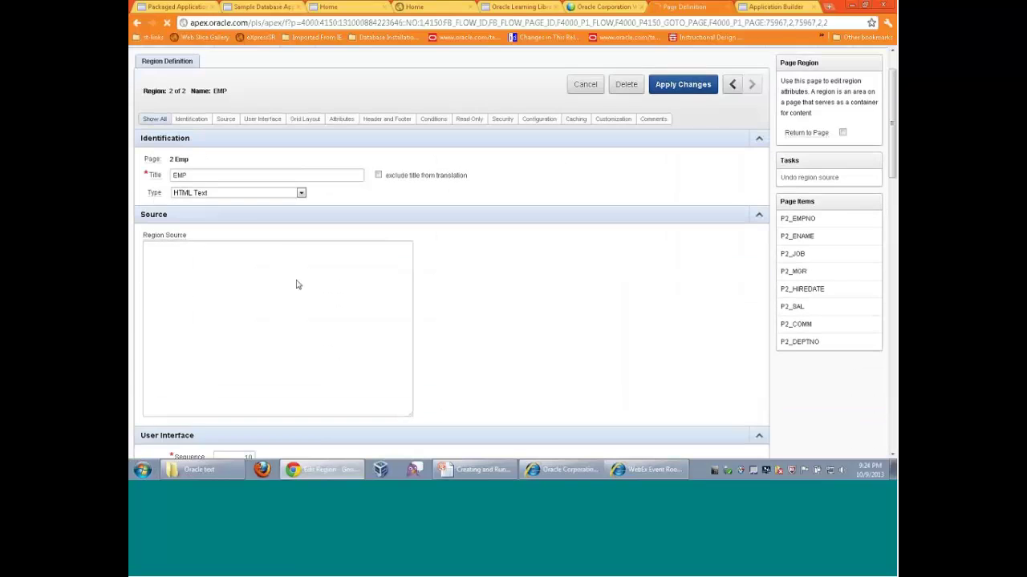
pyautogui.click(289, 311)
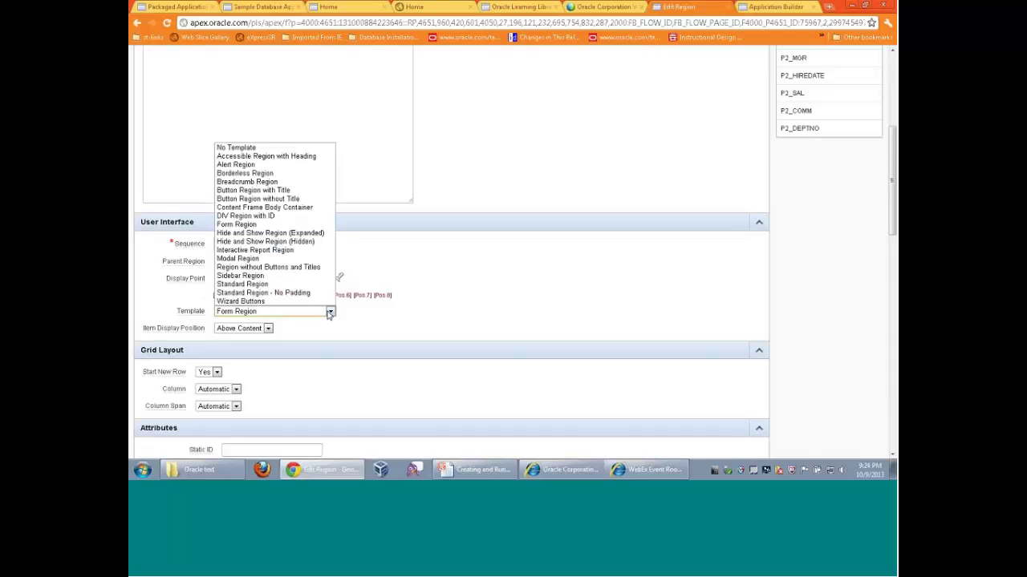
pyautogui.click(296, 165)
pyautogui.scroll(5, 526, 321)
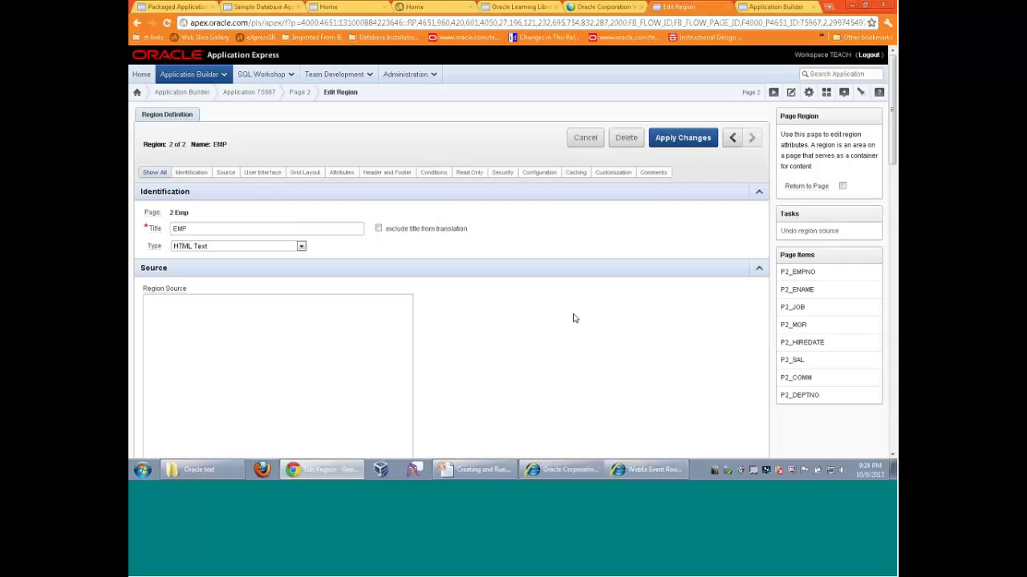
pyautogui.click(682, 138)
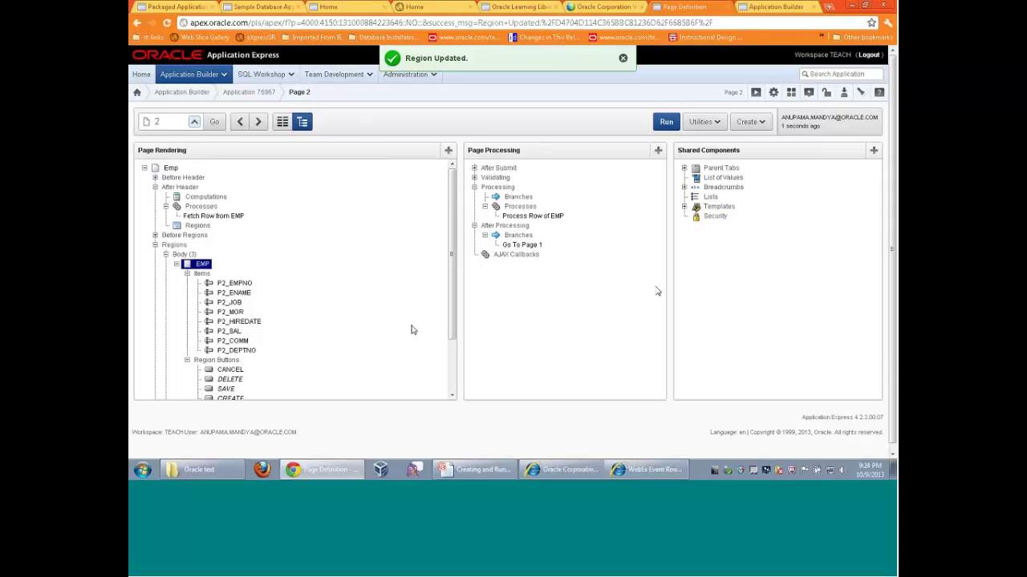
pyautogui.click(755, 95)
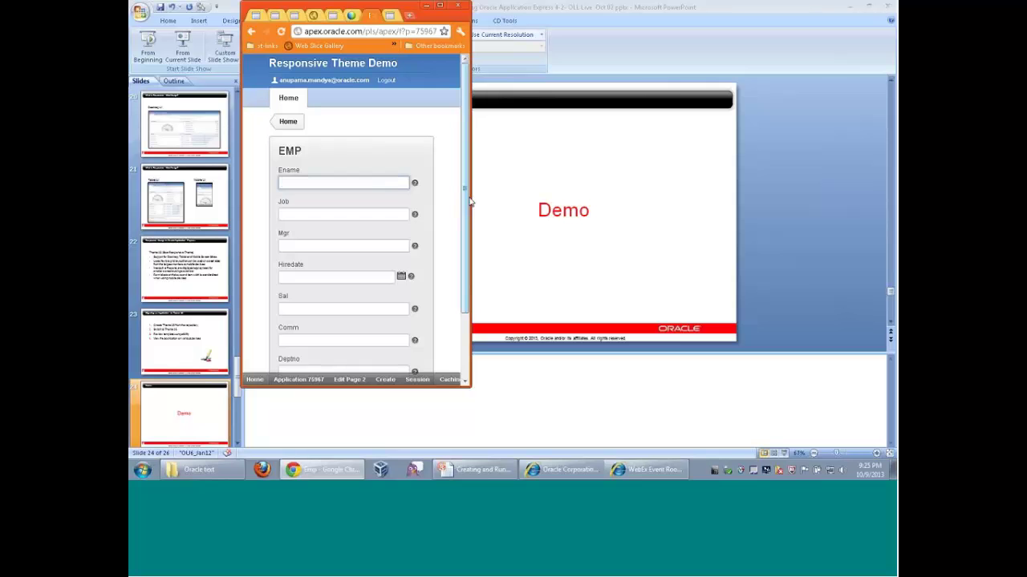
# Widen the Emp form browser window to maximized as the layout reflows, then return to PowerPoint
pyautogui.moveTo(466, 188); pyautogui.dragTo(470, 237)
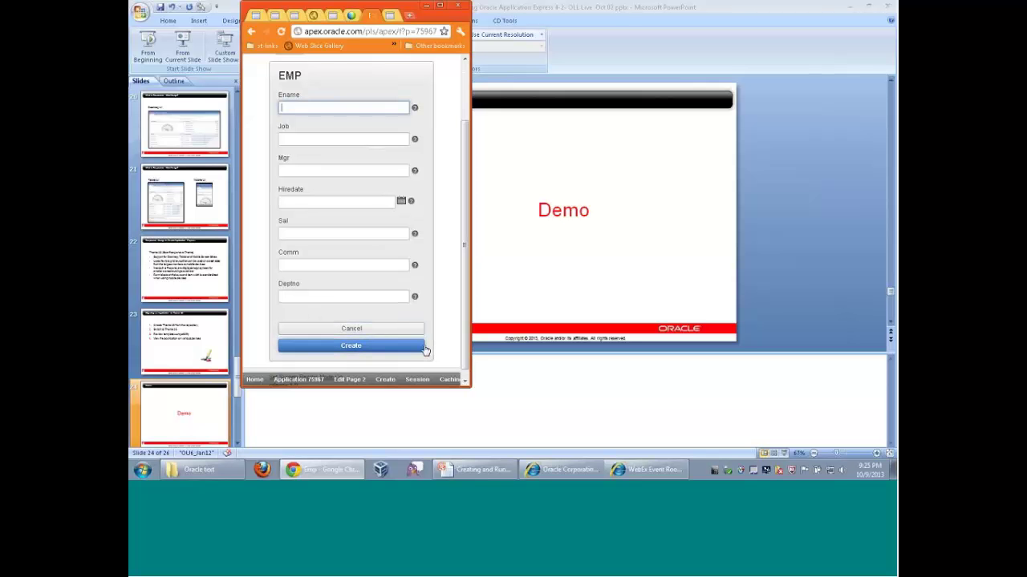
pyautogui.scroll(2, 453, 233)
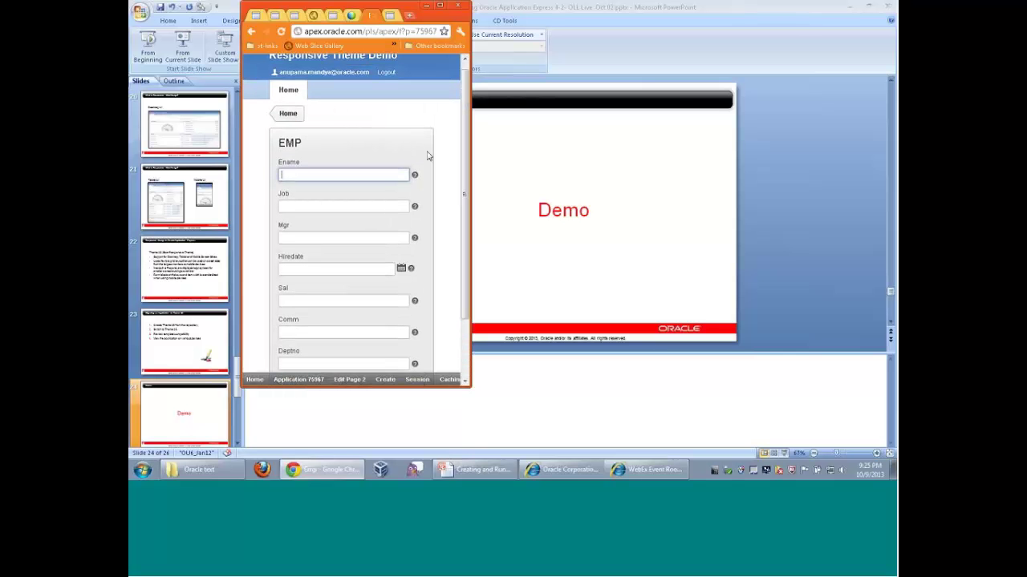
pyautogui.moveTo(539, 173); pyautogui.dragTo(612, 173)
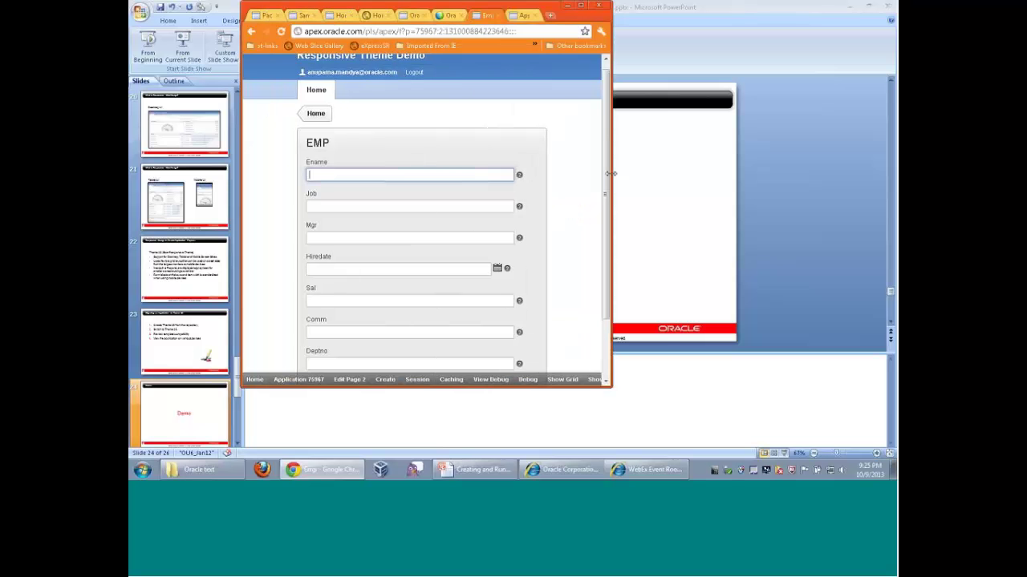
pyautogui.moveTo(639, 174); pyautogui.dragTo(667, 174)
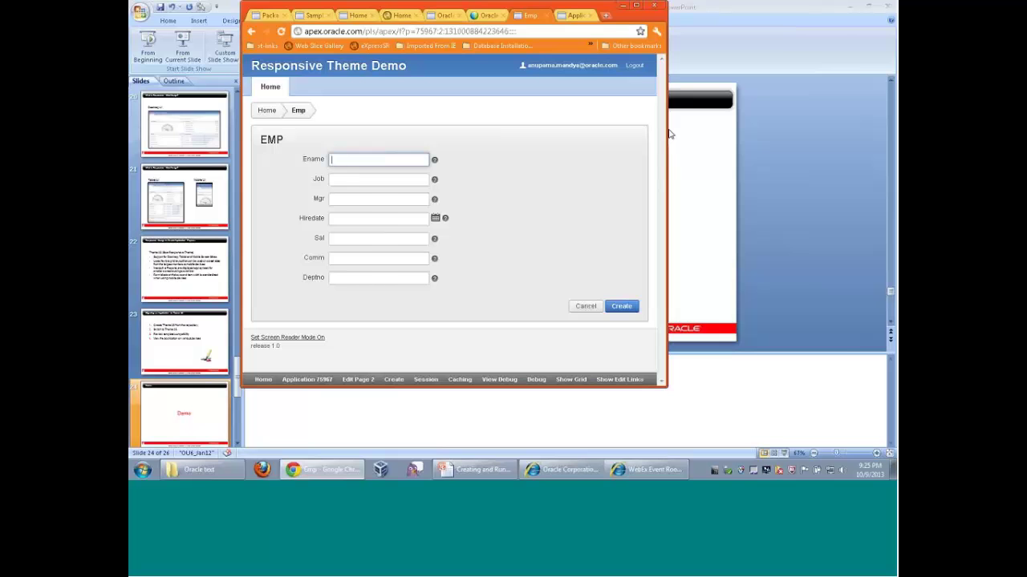
pyautogui.moveTo(667, 134); pyautogui.dragTo(841, 136)
pyautogui.click(810, 6)
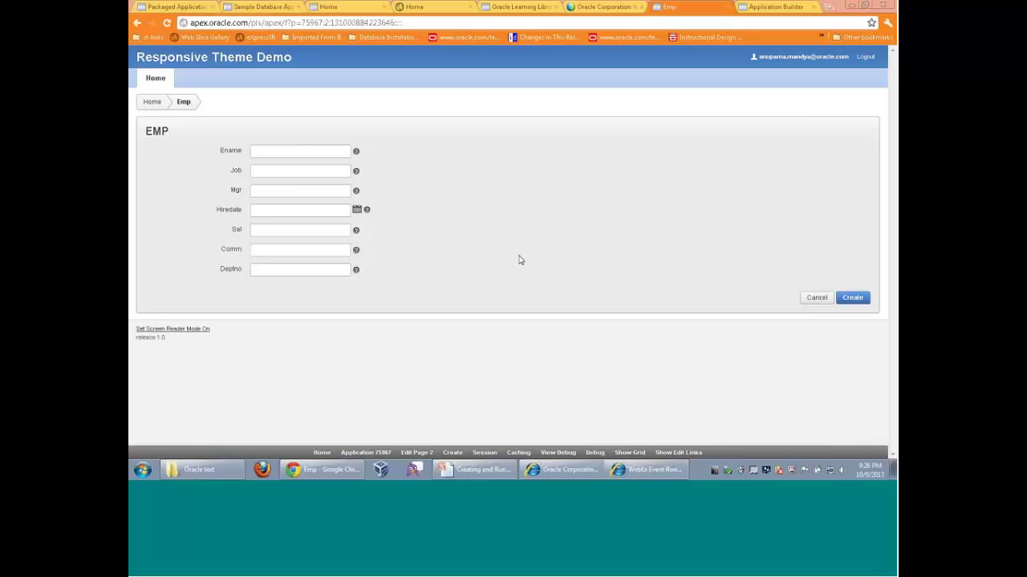
pyautogui.click(474, 469)
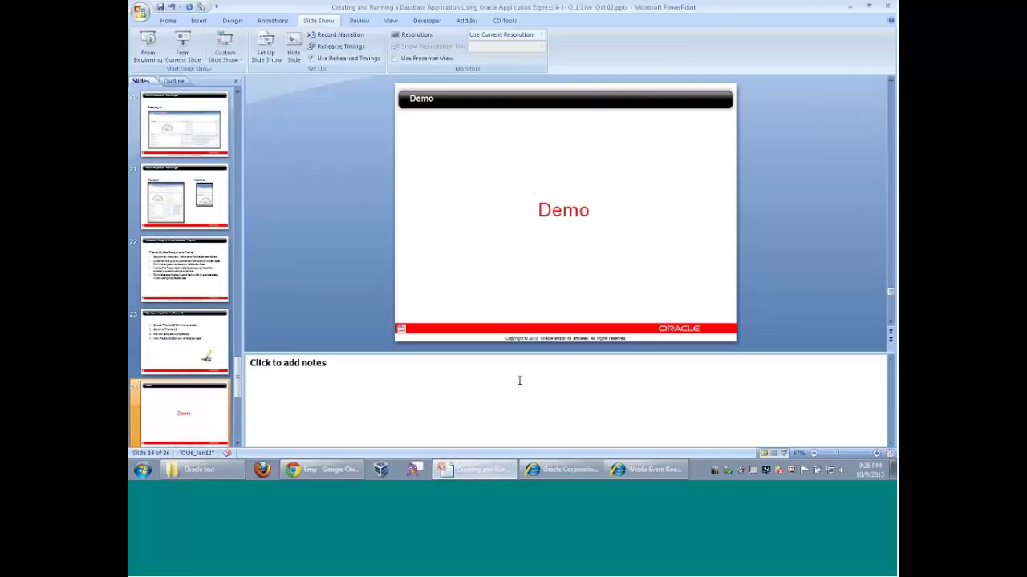
# Start the slide show from the Demo slide and advance to the Other Resources slide
pyautogui.click(783, 454)
pyautogui.press('Right')
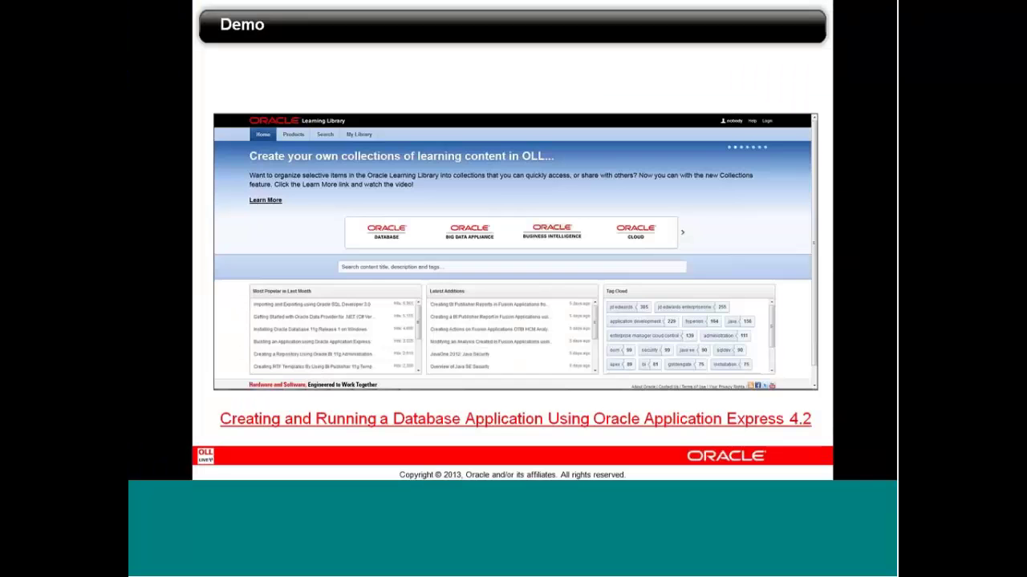
pyautogui.click(439, 296)
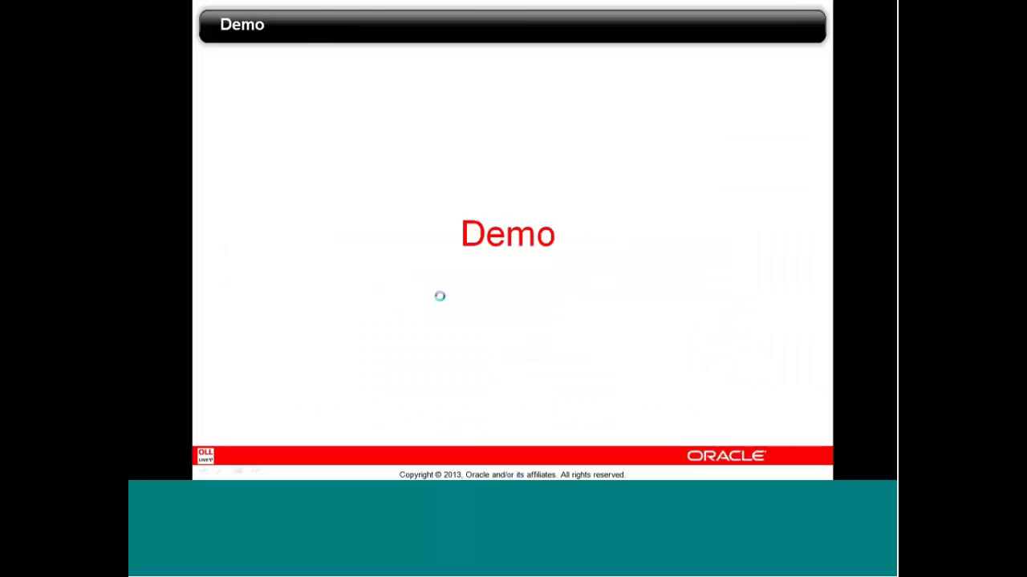
pyautogui.click(440, 296)
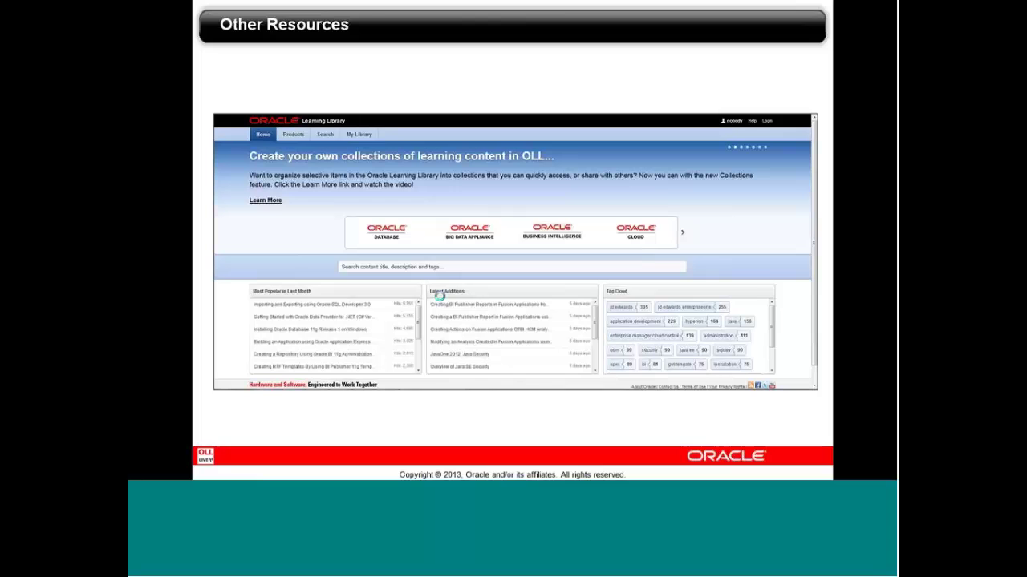